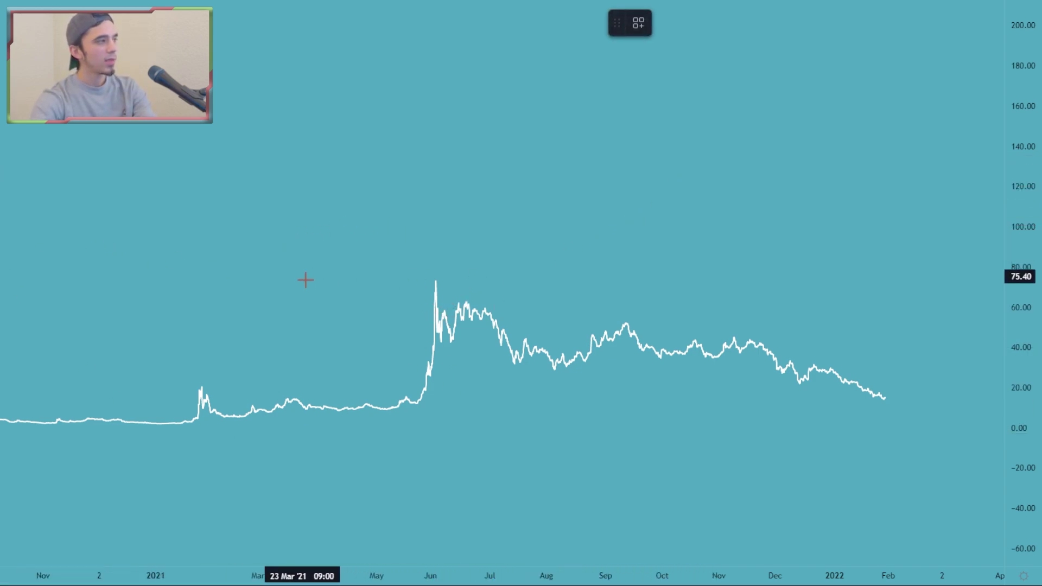
- Copy the price line from 2 November 2020 to 25 January 2021 as a bars pattern and stretch its end to 17 May 2021
click(45, 433)
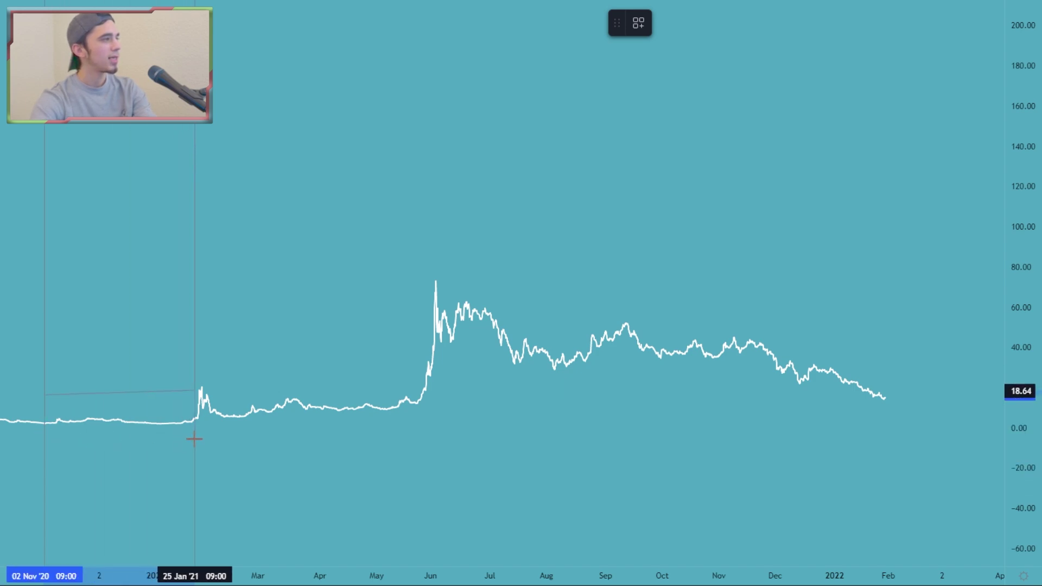
click(195, 437)
mouse_move(194, 391)
mouse_down()
mouse_move(199, 360)
mouse_move(267, 316)
mouse_move(407, 348)
mouse_up()
- Set the copied bars pattern's colour to black and deselect it
click(665, 22)
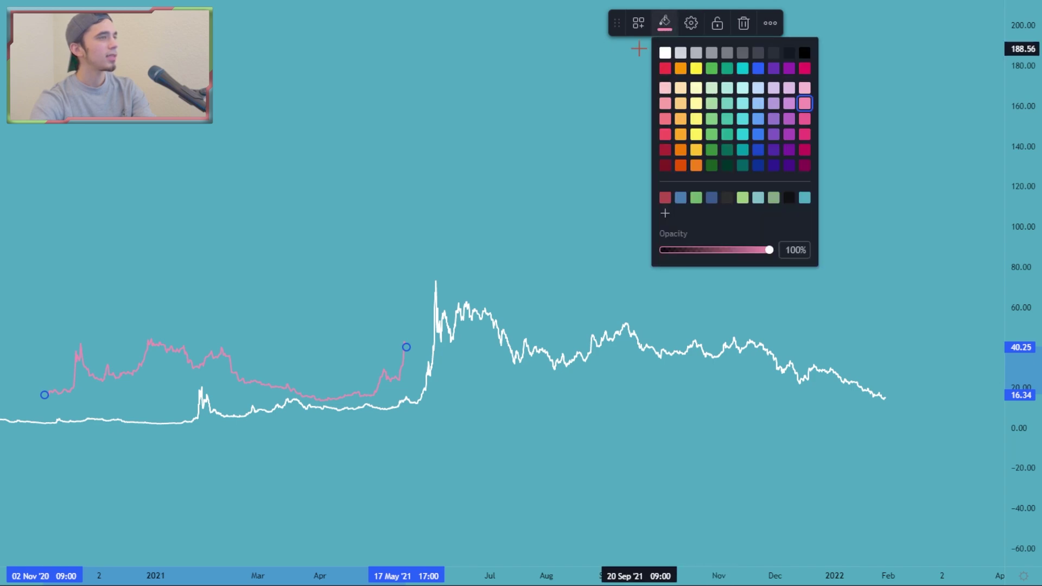
click(802, 51)
click(394, 194)
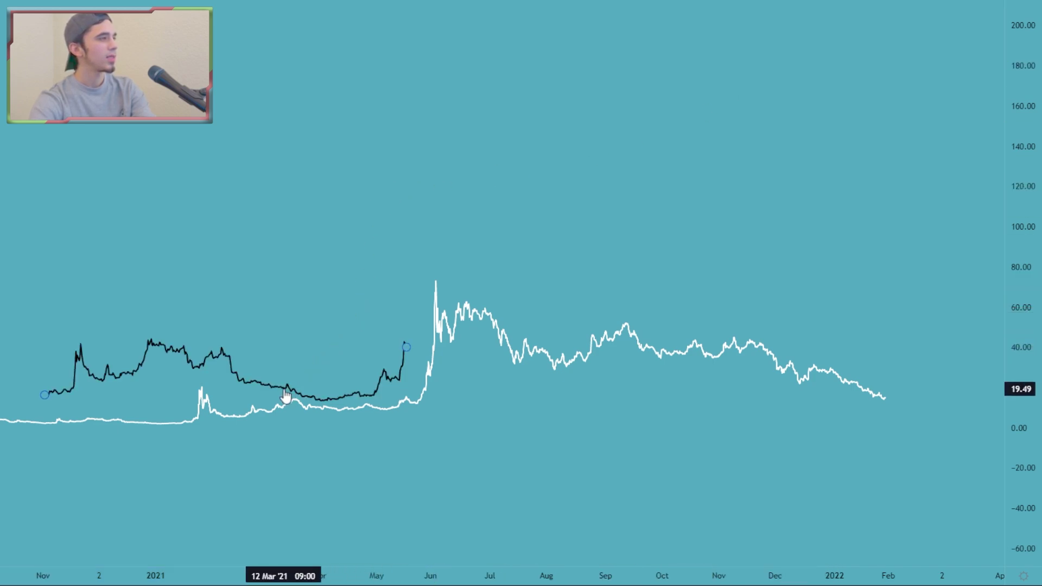
- Move the black pattern over the price line from late August 2021 to March 2022 for comparison, and delete it
mouse_move(280, 383)
mouse_down()
mouse_move(281, 373)
mouse_move(408, 334)
mouse_move(829, 384)
mouse_move(803, 358)
mouse_move(813, 358)
mouse_up()
click(616, 322)
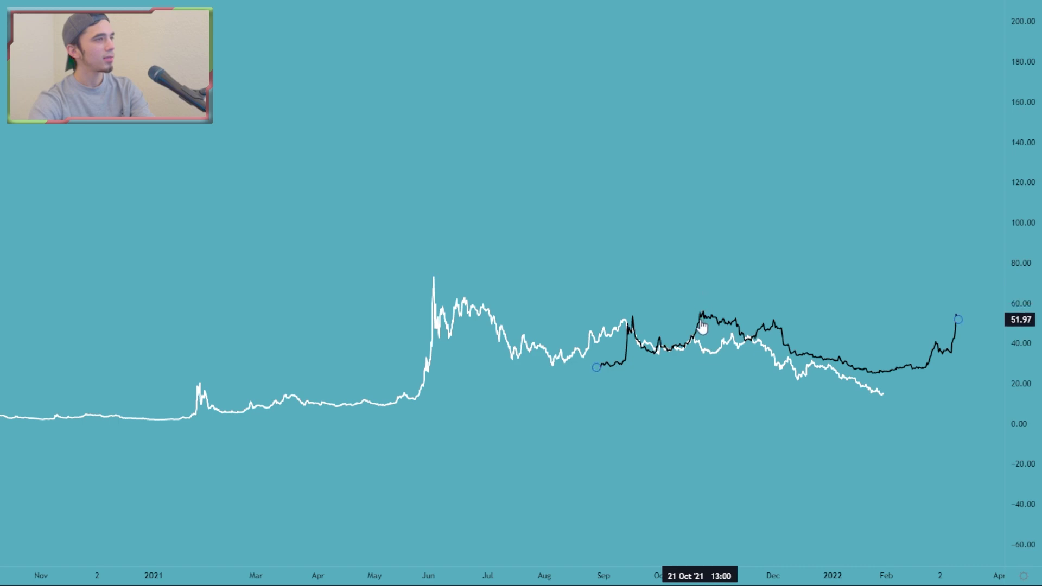
drag(699, 329, 705, 315)
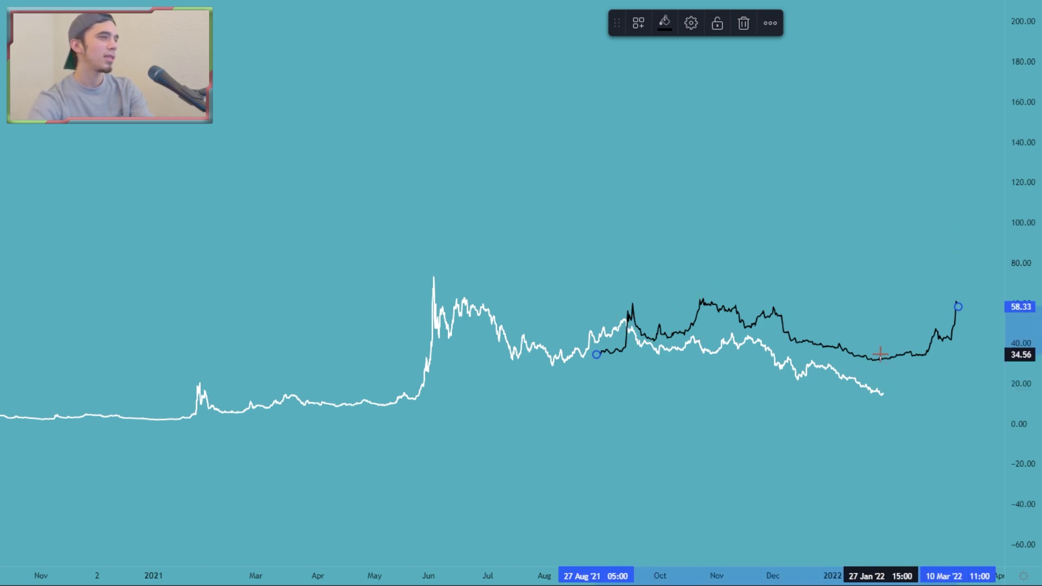
drag(876, 369, 724, 302)
key(Delete)
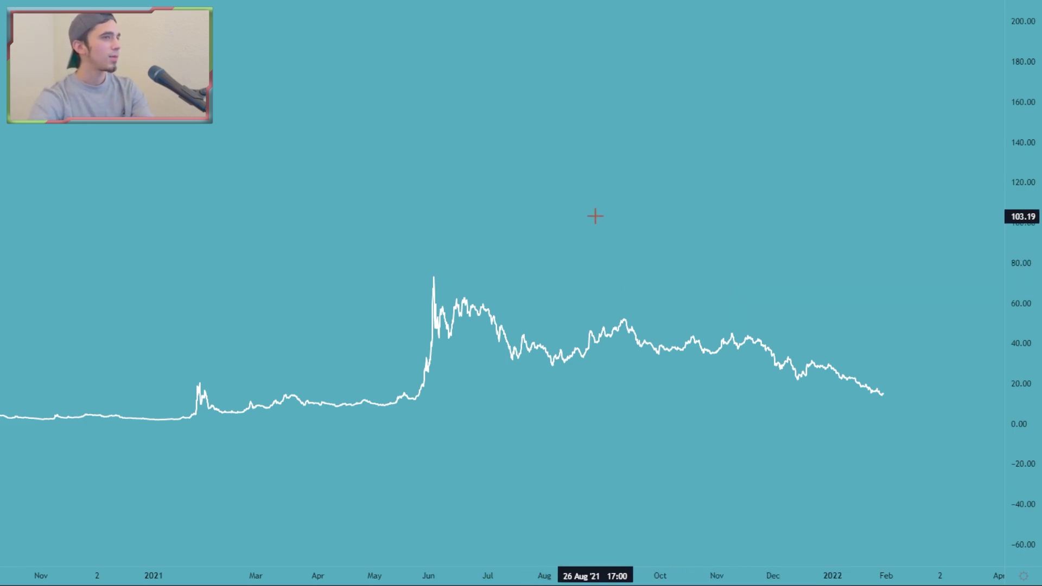
- Show the hidden coloured wave patterns repeating below the price line from May 2021, and remove them from view again
drag(504, 287, 497, 263)
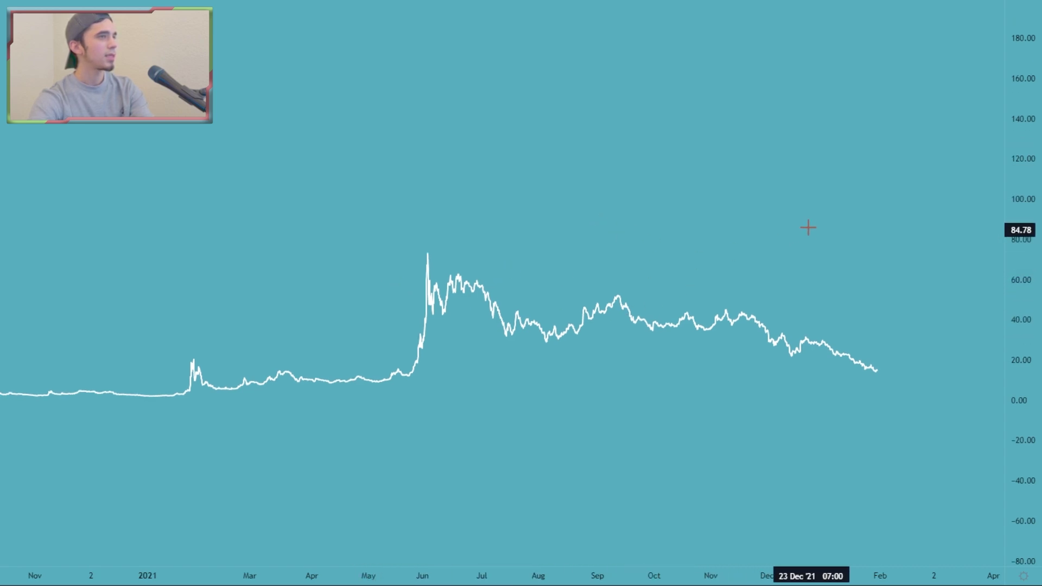
drag(798, 235, 781, 239)
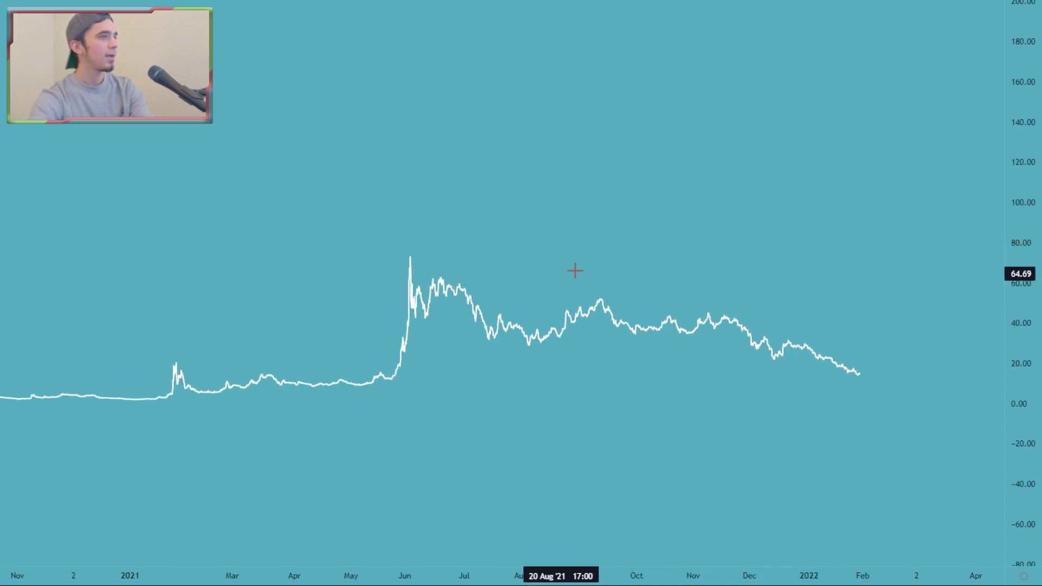
drag(570, 210, 586, 226)
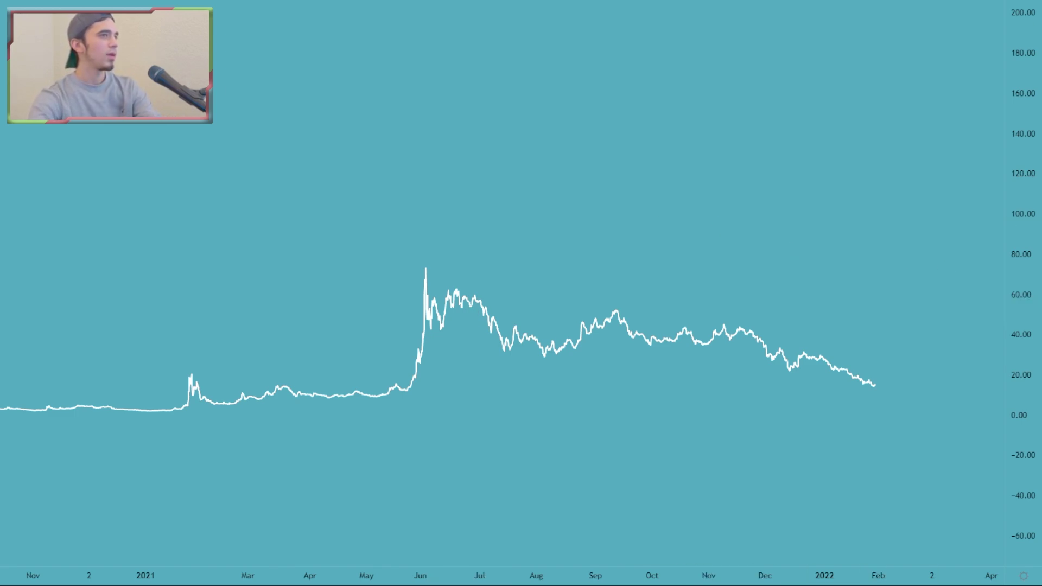
key(ctrl+alt+h)
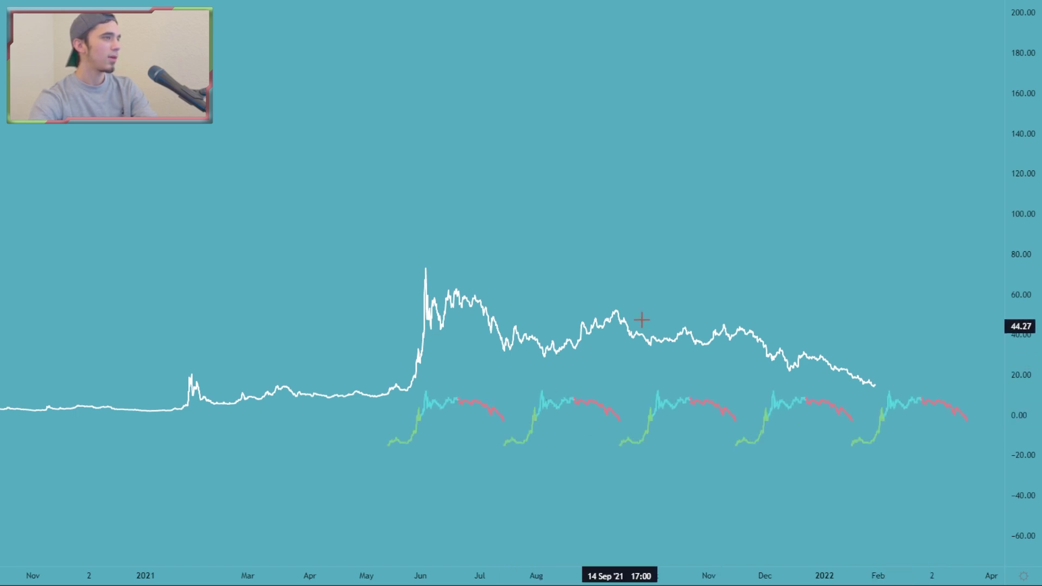
drag(658, 275, 563, 269)
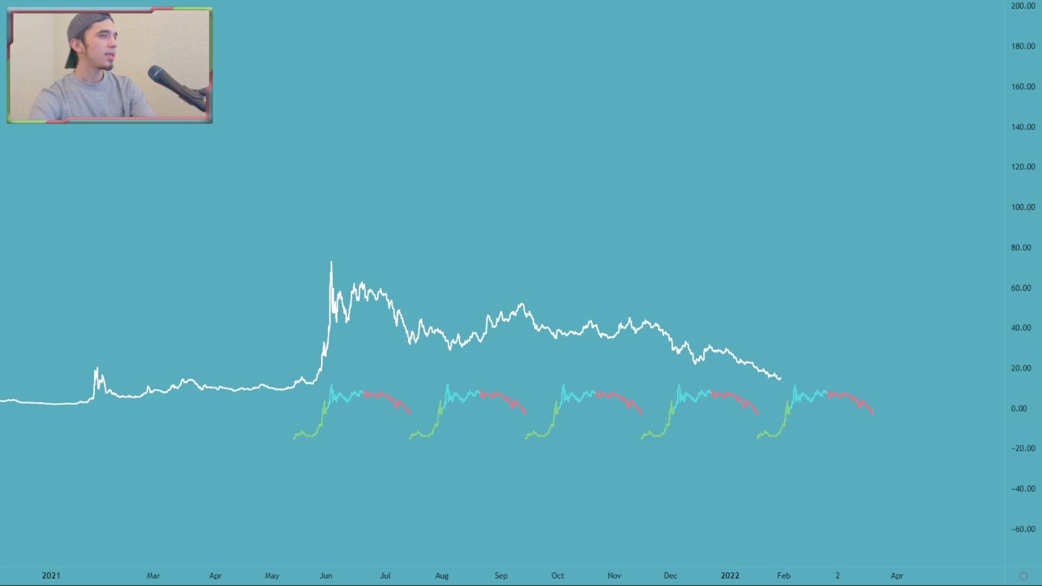
key(Delete)
drag(445, 253, 510, 251)
drag(273, 309, 308, 315)
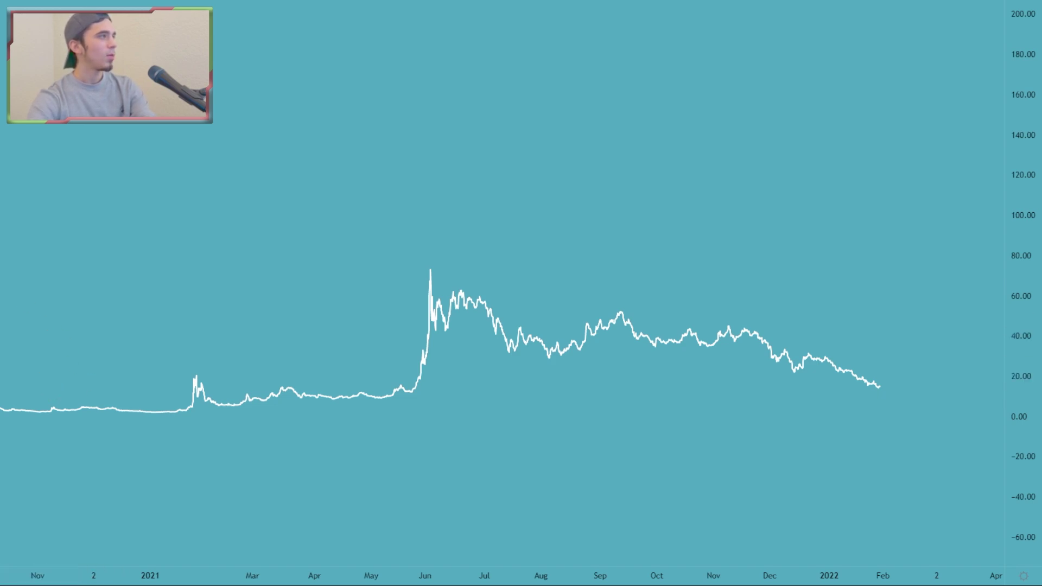
- Copy the price line from 14 May 2021 to its end as a bars pattern, compress it horizontally, and delete it
key(alt+f)
click(396, 397)
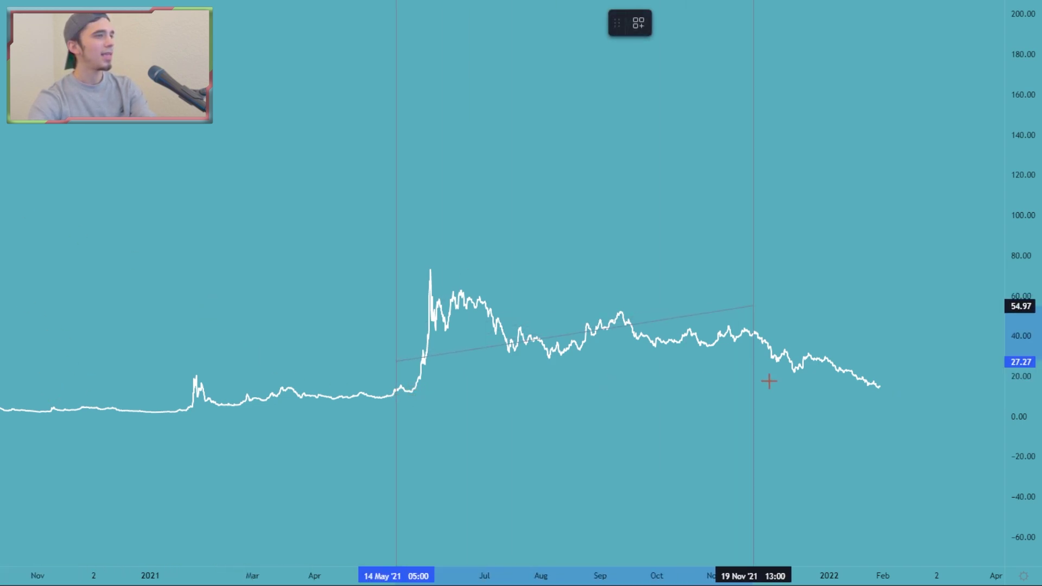
click(880, 358)
mouse_move(882, 360)
mouse_down()
mouse_move(995, 351)
mouse_move(513, 362)
mouse_move(687, 358)
mouse_move(595, 359)
mouse_move(568, 344)
mouse_move(386, 349)
mouse_move(365, 300)
mouse_move(380, 317)
mouse_move(386, 376)
mouse_move(610, 349)
mouse_move(613, 363)
mouse_up()
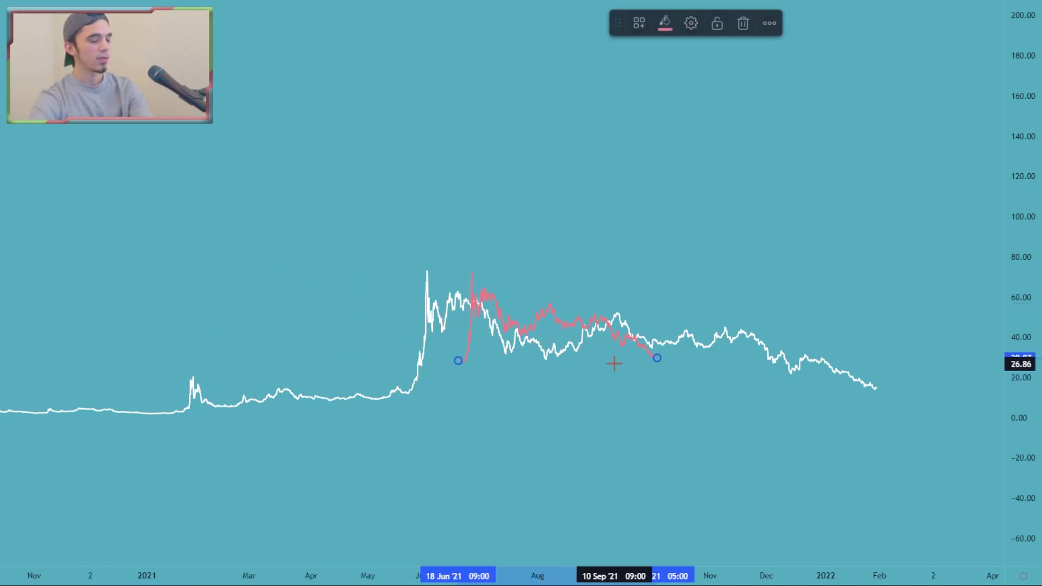
key(Delete)
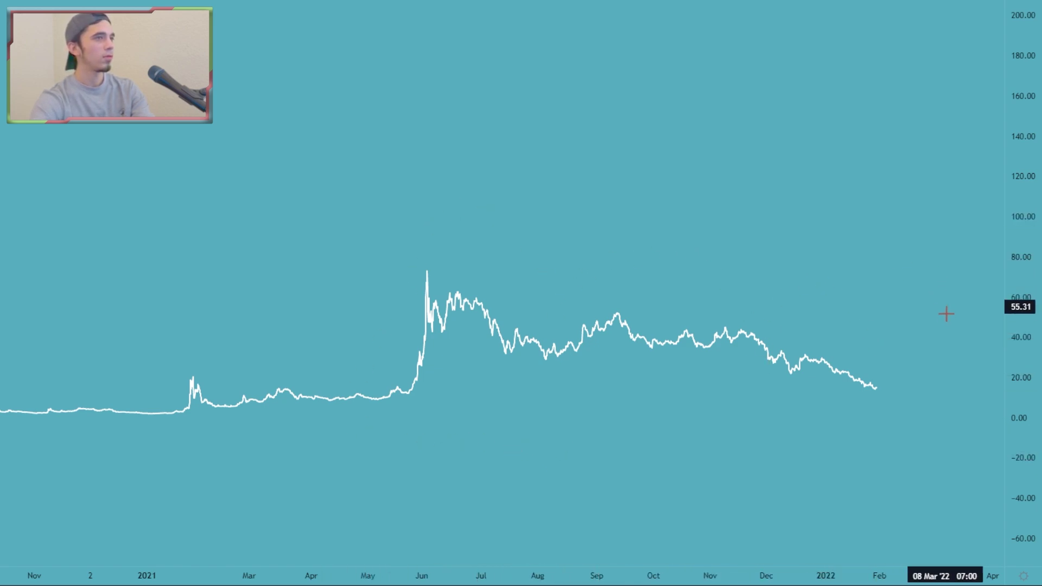
- Draw another bars pattern from about 7 May 2021 to the end of the price line, reshape it by its end point, and delete it
drag(684, 273, 647, 268)
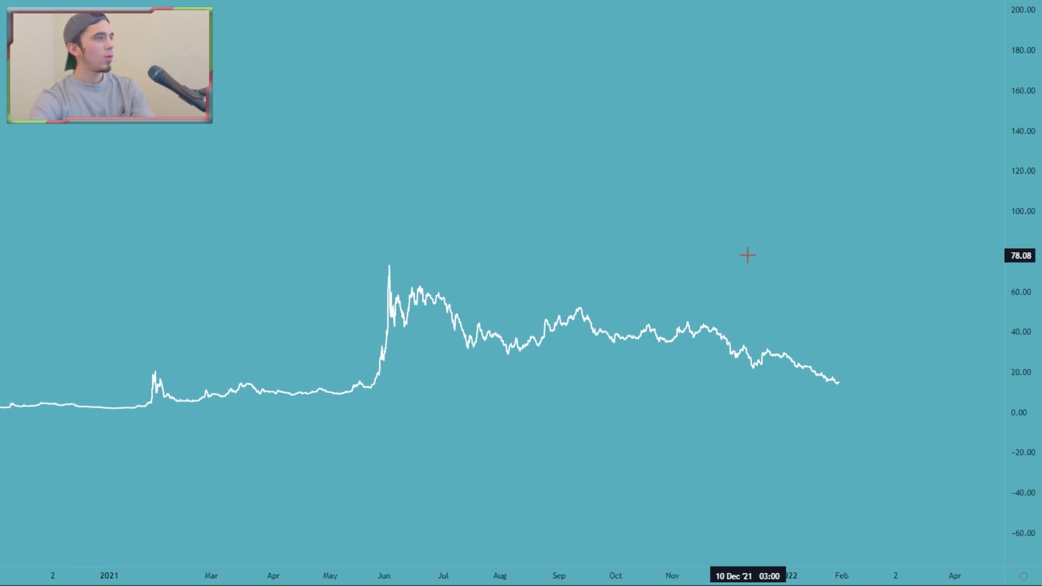
drag(455, 288, 512, 293)
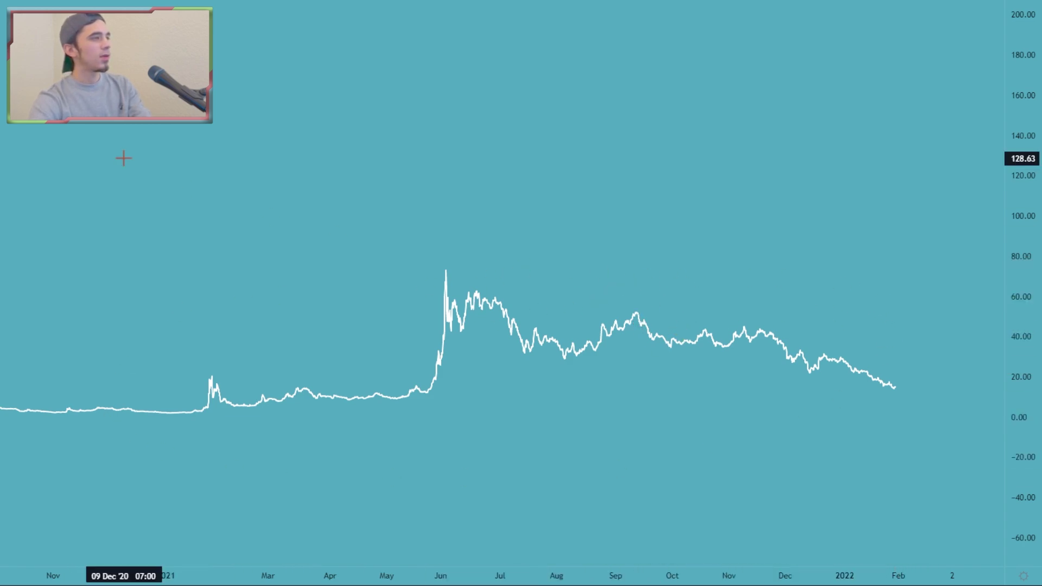
key(alt+t)
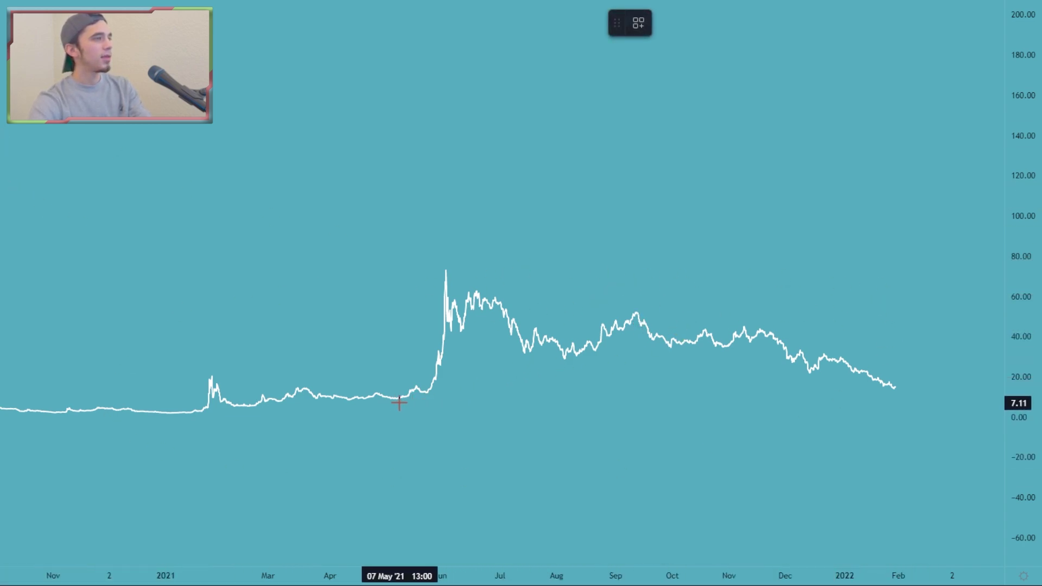
click(400, 369)
click(895, 358)
drag(894, 360, 582, 251)
key(Delete)
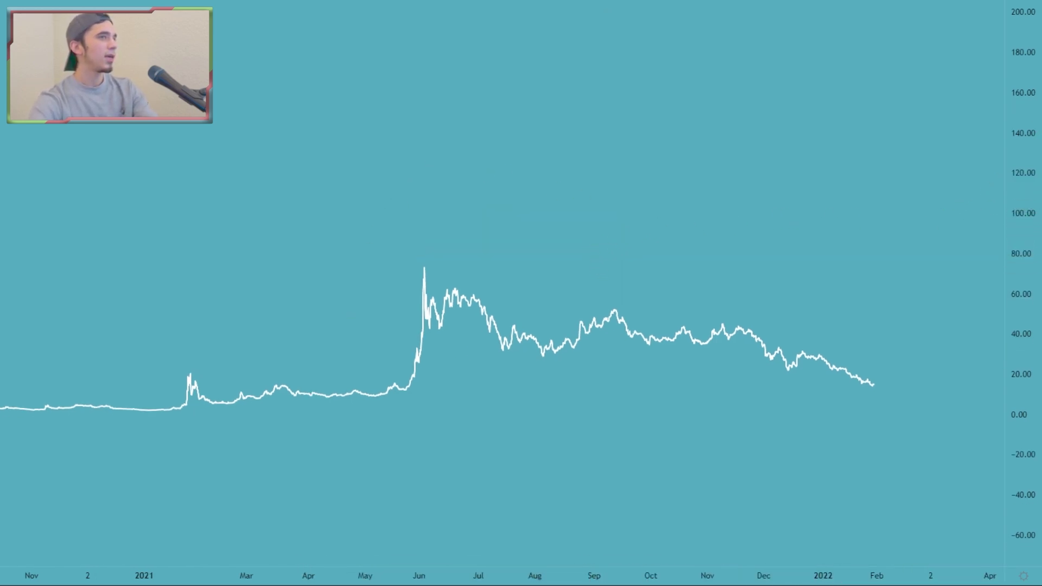
- Bring back the coloured wave patterns and the white time cycle semicircles, and look up Time Cycles among the pattern drawing tools
drag(744, 254, 751, 250)
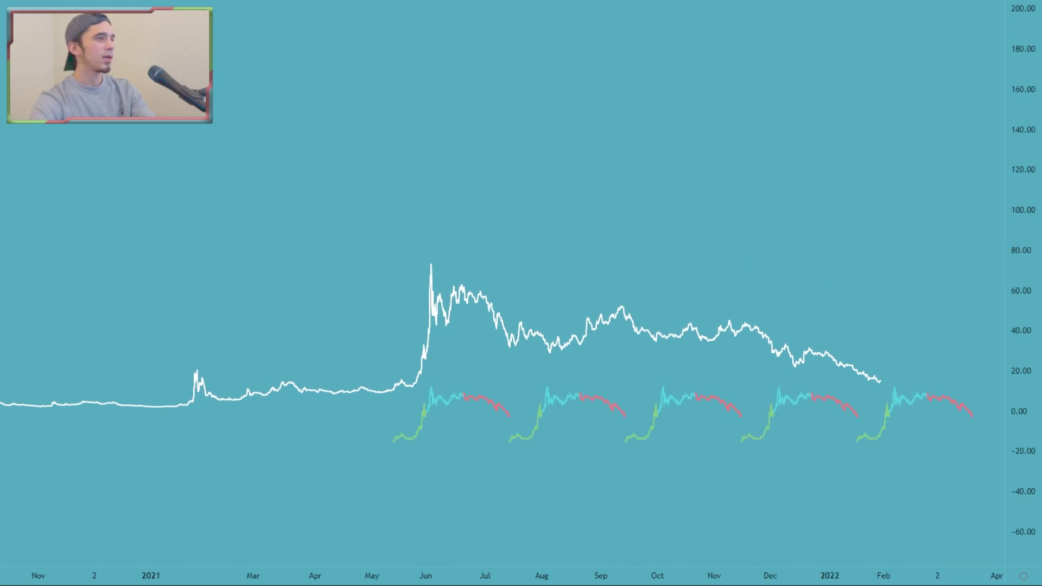
drag(673, 205, 636, 198)
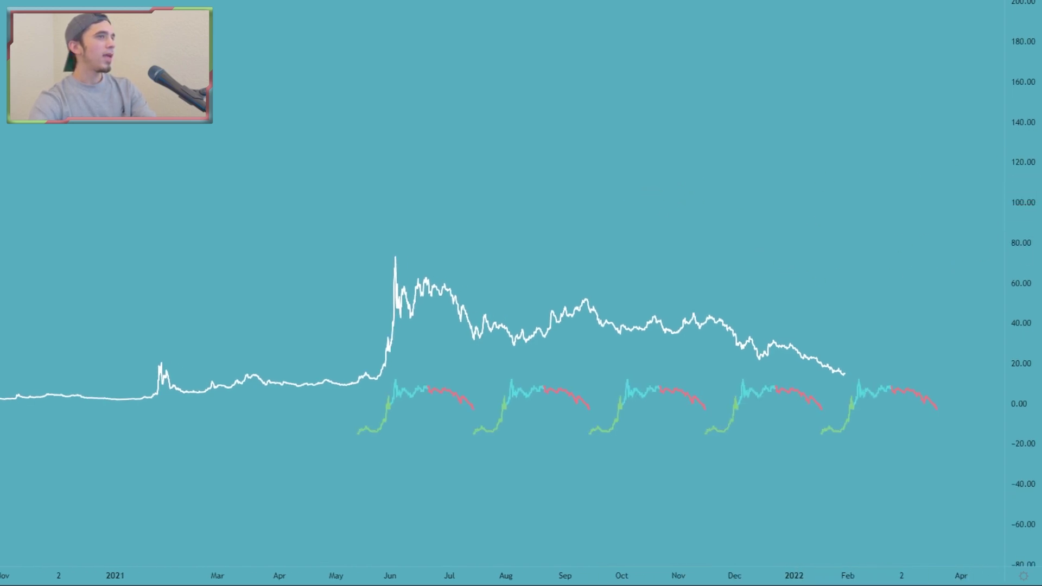
key(ctrl+z)
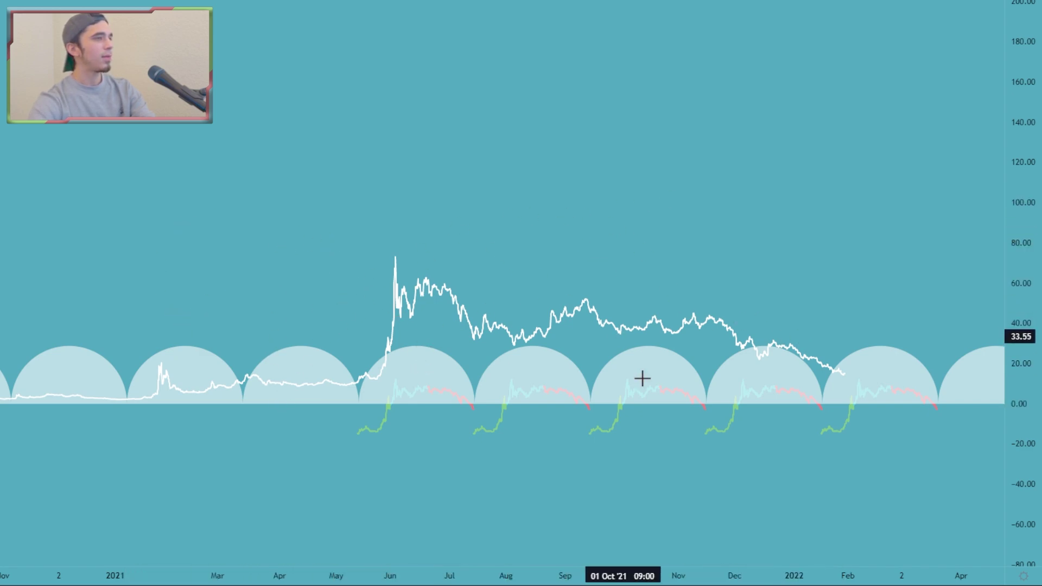
drag(918, 324, 879, 324)
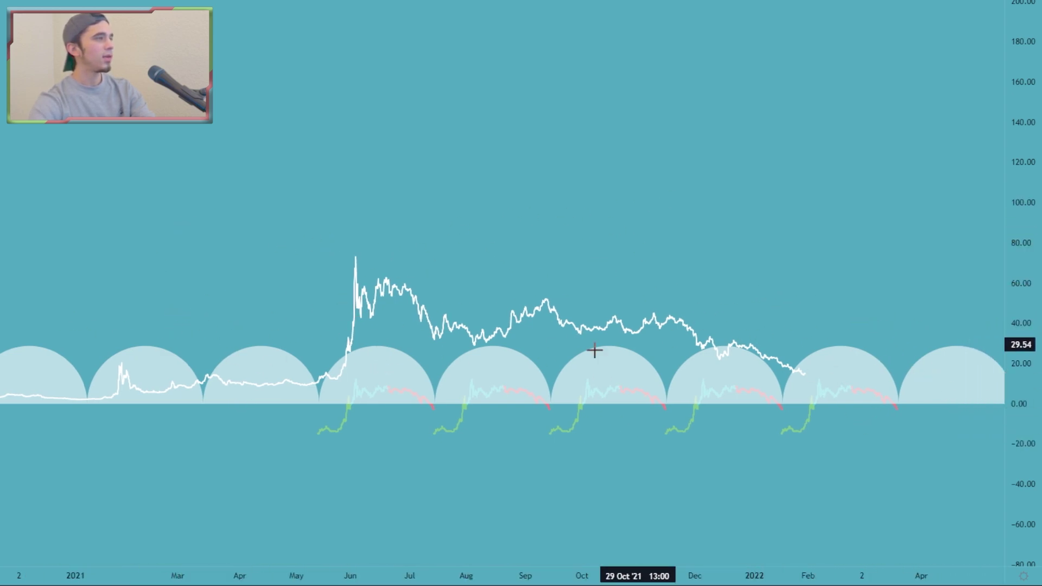
click(1, 148)
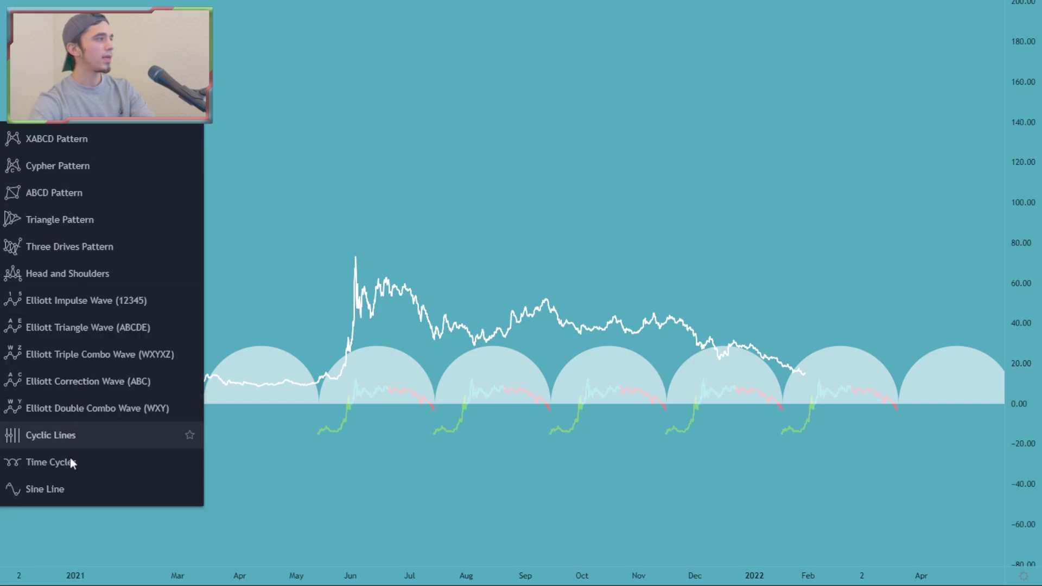
click(139, 379)
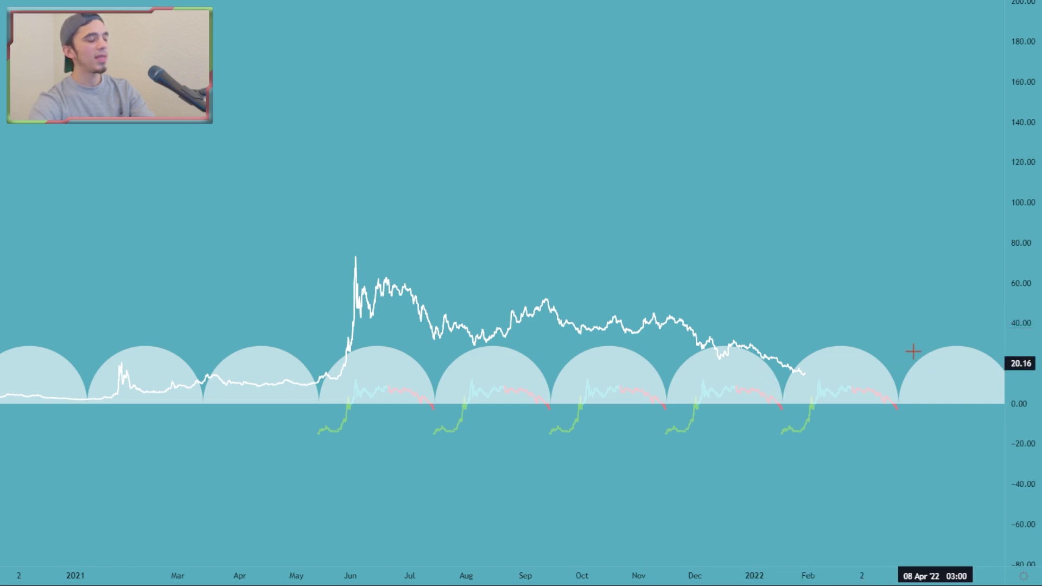
- Hide the coloured wave patterns and show the smaller pink, blue and green time cycles nested inside the white ones
drag(842, 314, 825, 311)
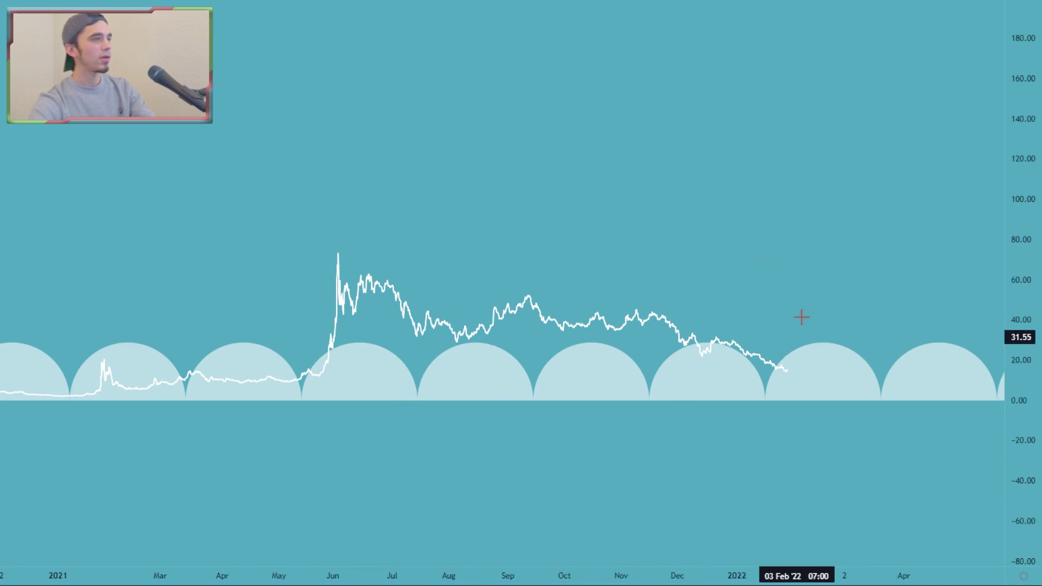
drag(832, 252, 829, 253)
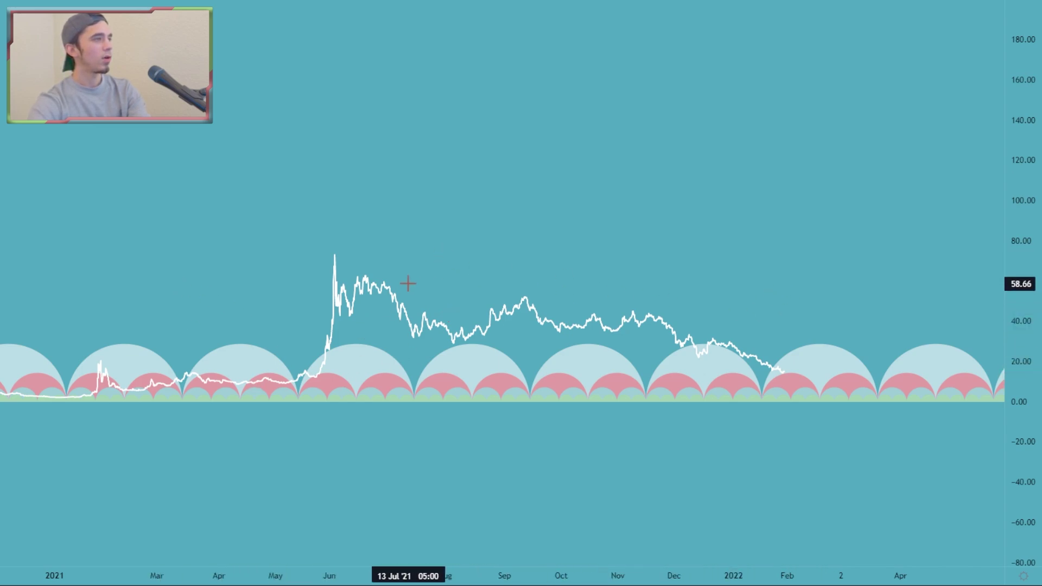
- Stretch the price and time scales so the price line and the nested time cycles appear larger on the chart
drag(462, 279, 495, 269)
drag(1025, 322, 1024, 151)
scroll(706, 223, up, 2)
drag(647, 254, 714, 244)
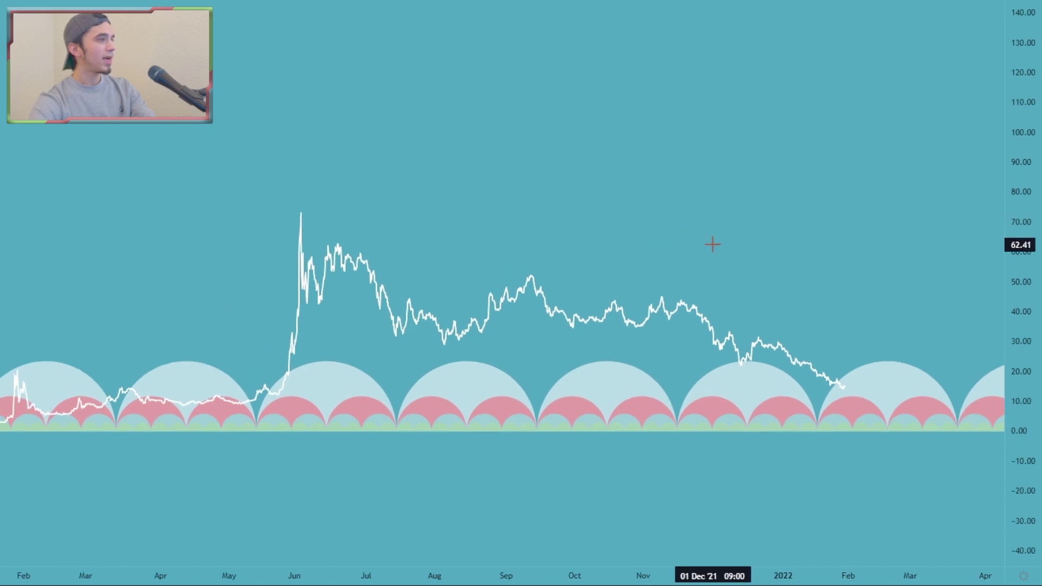
scroll(773, 249, down, 1)
drag(806, 249, 771, 248)
drag(1019, 161, 1019, 189)
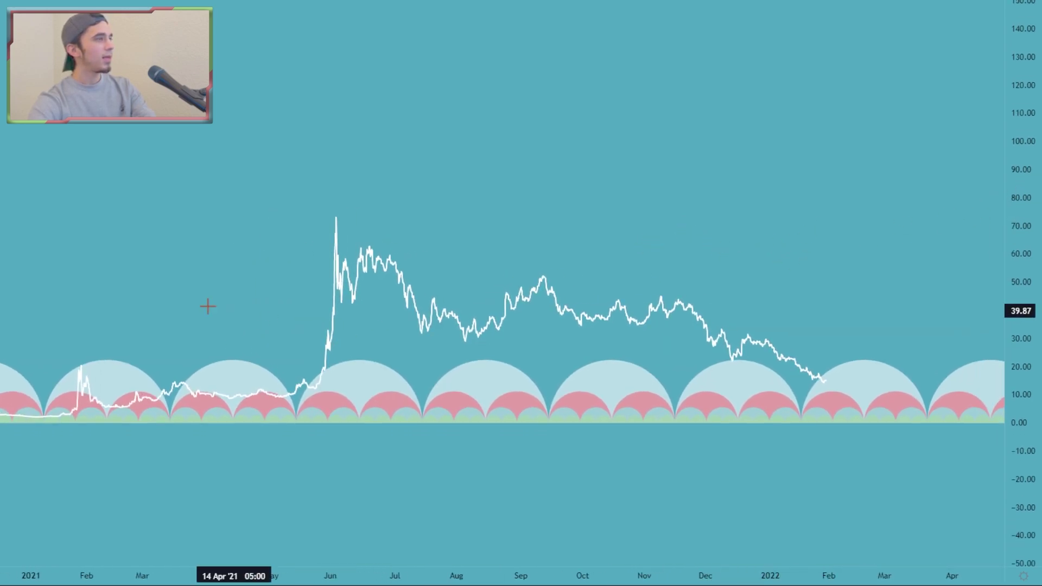
- Copy the price line from 13 May 2021 to 18 January 2022 as a bars pattern, matching the white cycles' boundaries
click(297, 427)
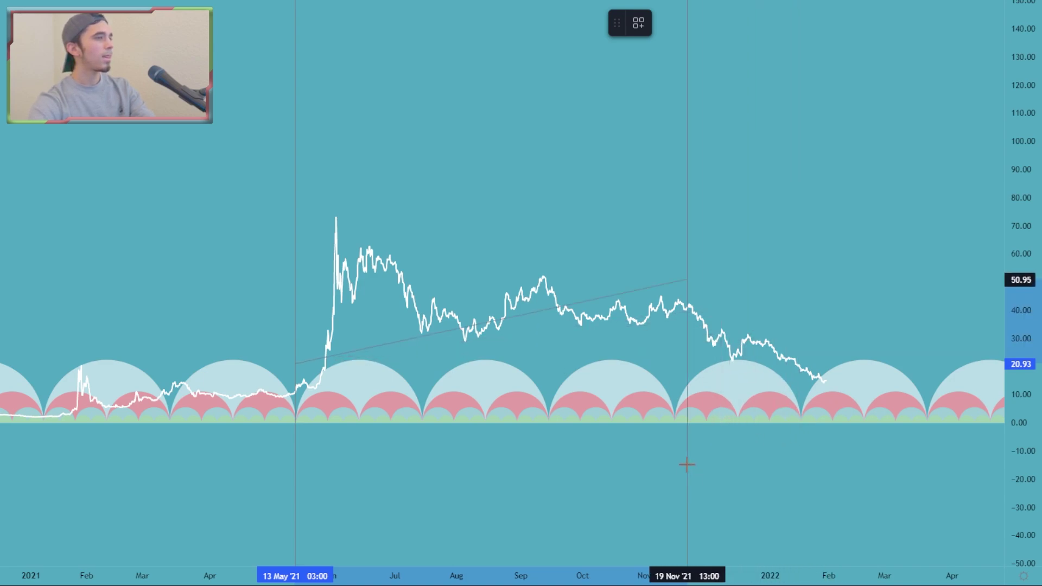
scroll(735, 451, up, 3)
scroll(581, 442, up, 3)
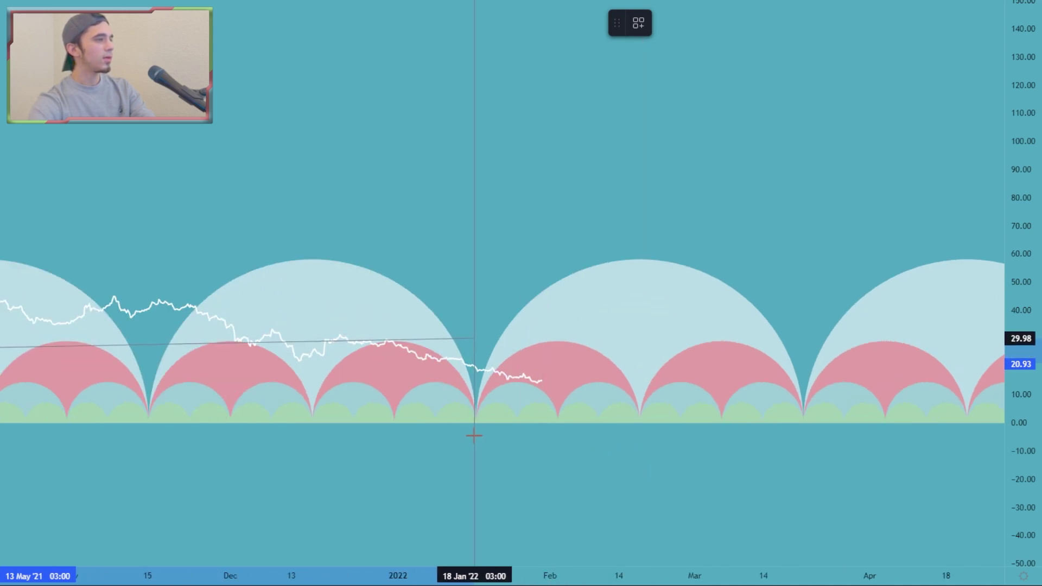
click(475, 441)
scroll(472, 433, down, 5)
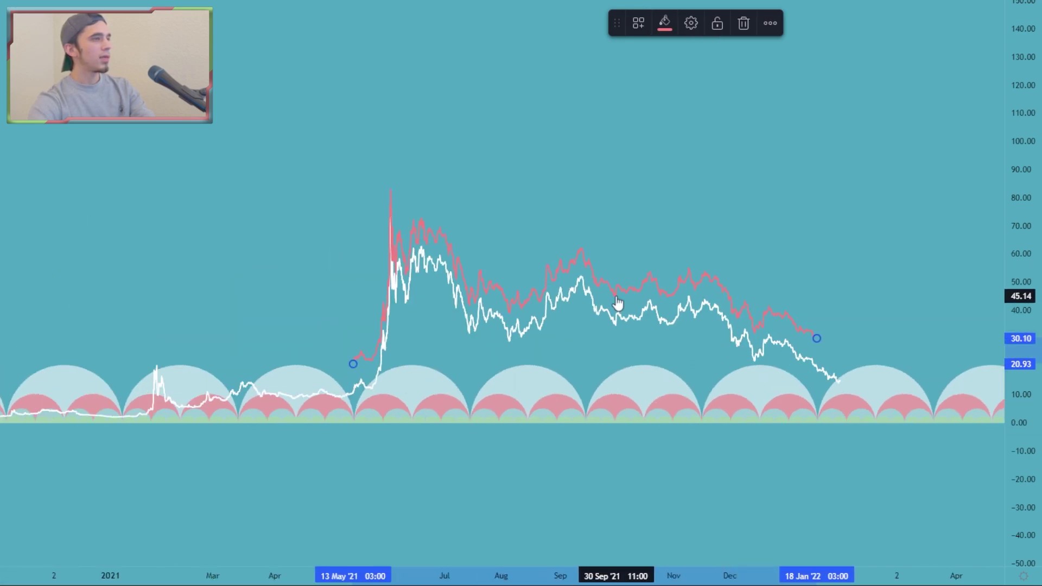
- Move the copied pattern straight up, clear of the price line, so it starts at about 52, and deselect it
mouse_move(617, 302)
mouse_down()
mouse_move(611, 207)
mouse_move(619, 213)
mouse_up()
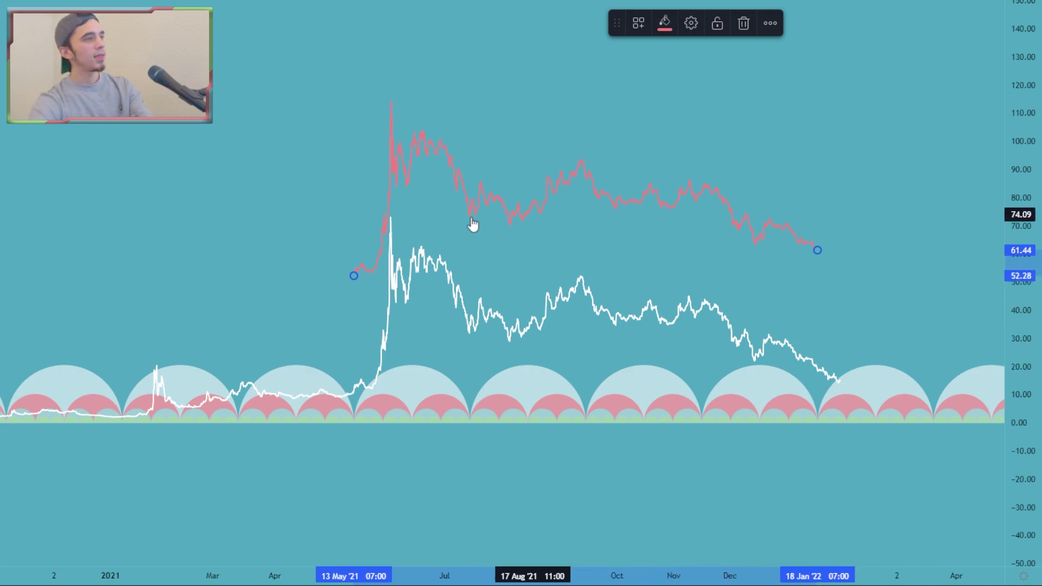
click(721, 270)
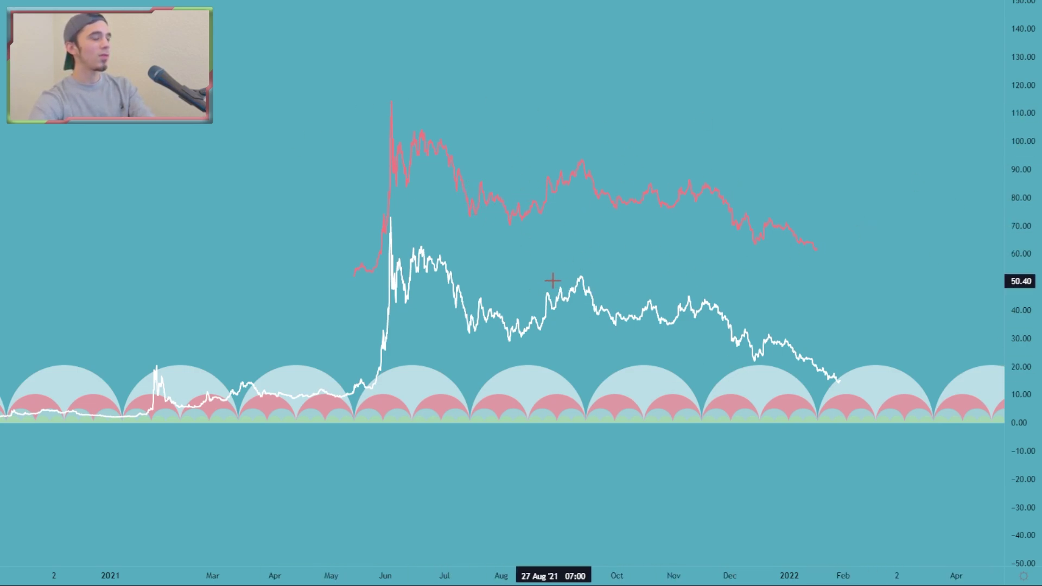
scroll(592, 270, up, 2)
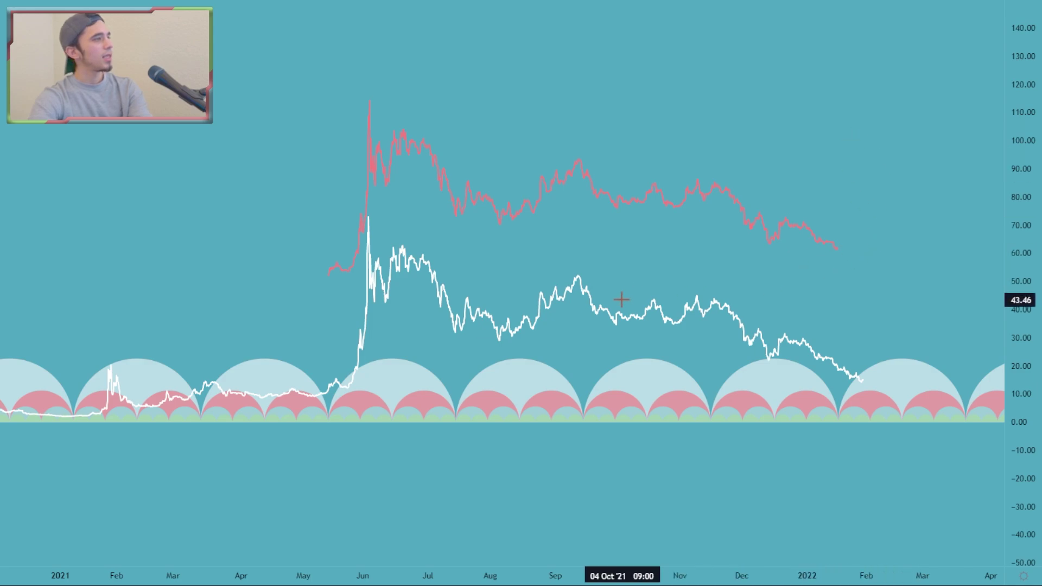
- Compress the copied pattern to end at the white cycle boundary on 15 September 2021, and raise it slightly to start at about 56
scroll(618, 278, down, 1)
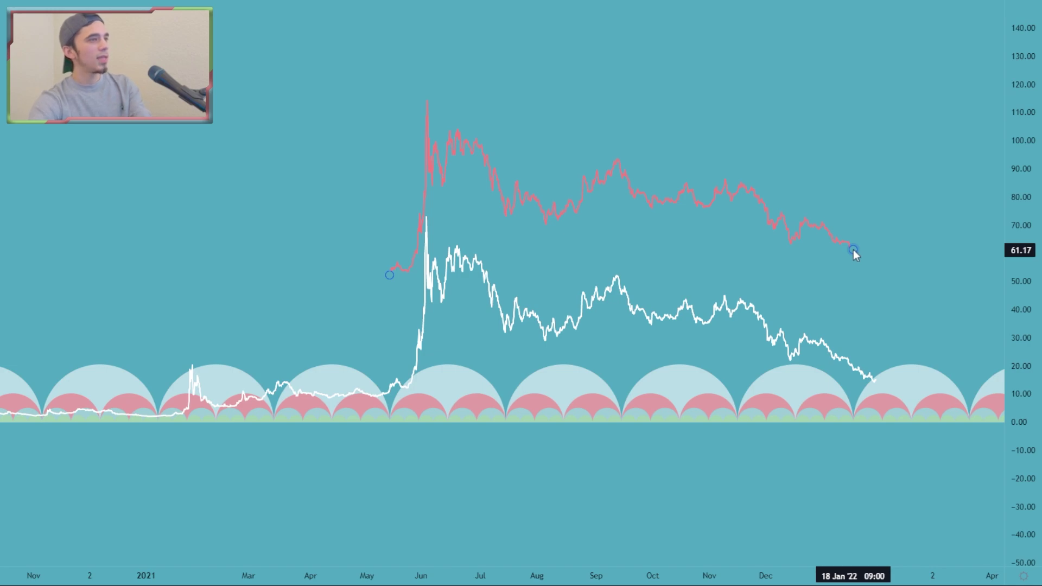
click(853, 250)
drag(853, 249, 666, 259)
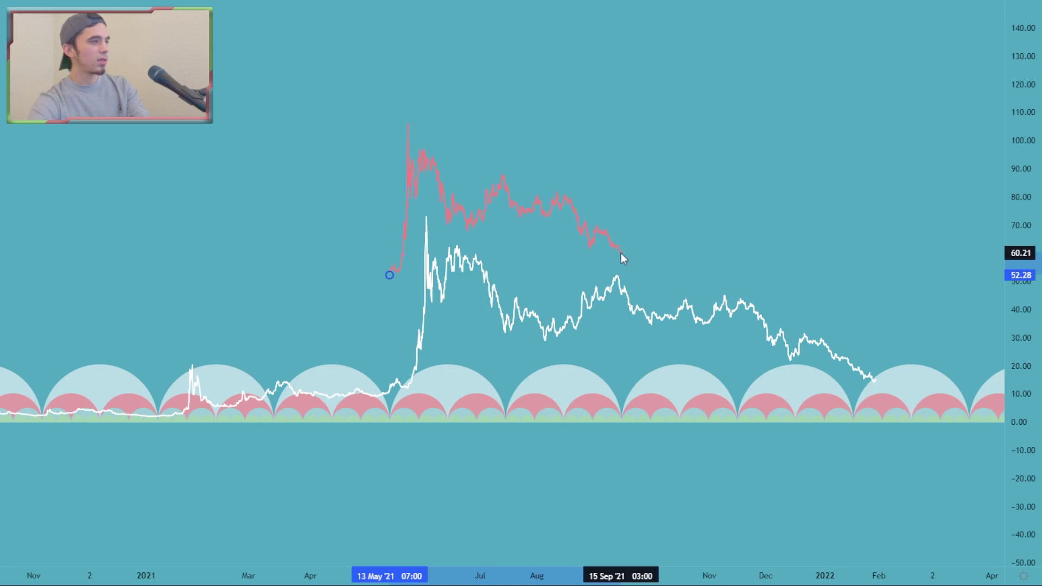
drag(621, 253, 622, 253)
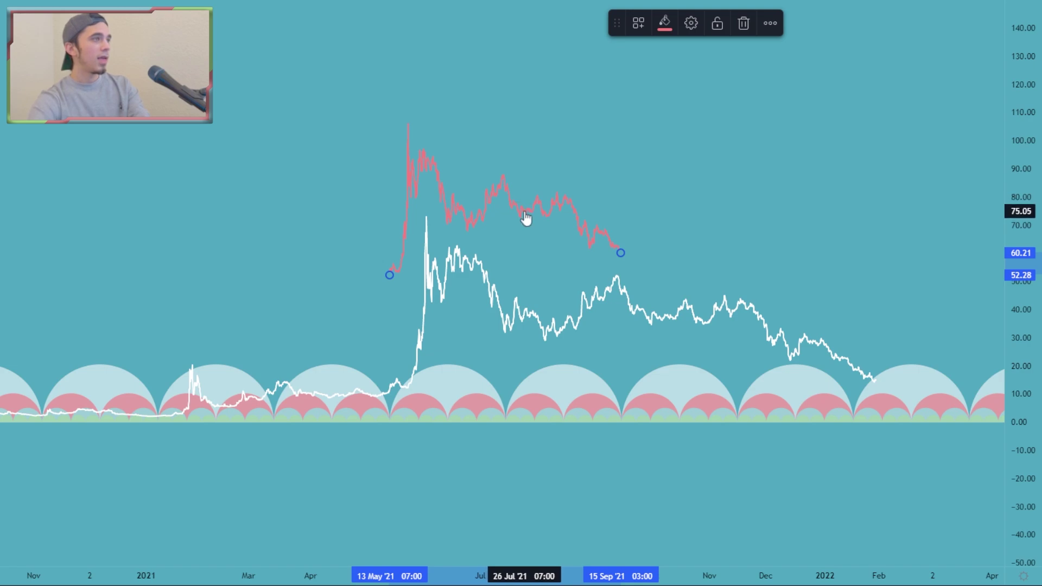
mouse_move(525, 218)
mouse_down()
mouse_move(516, 199)
mouse_move(525, 188)
mouse_move(522, 207)
mouse_up()
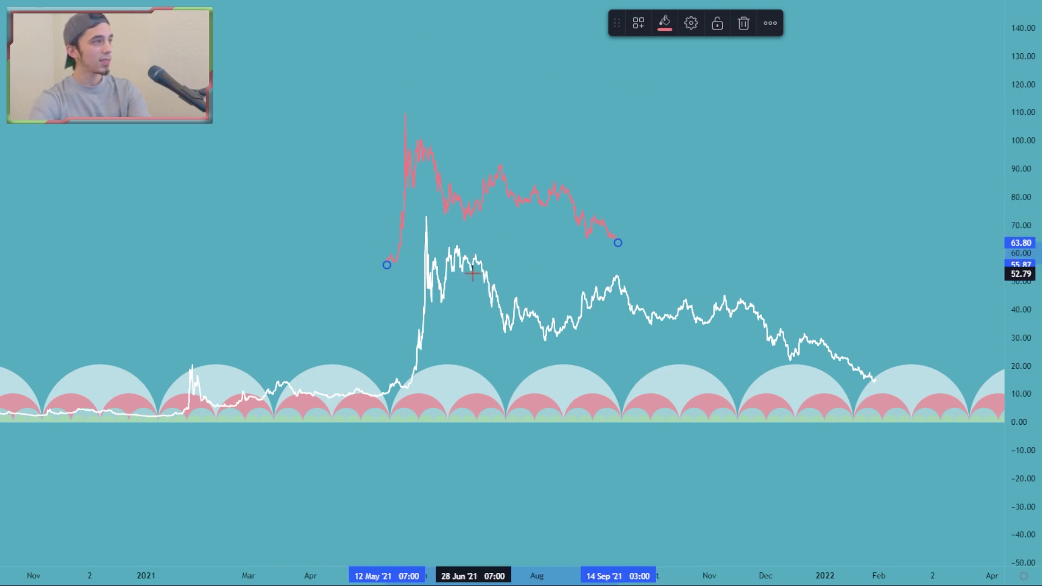
click(622, 163)
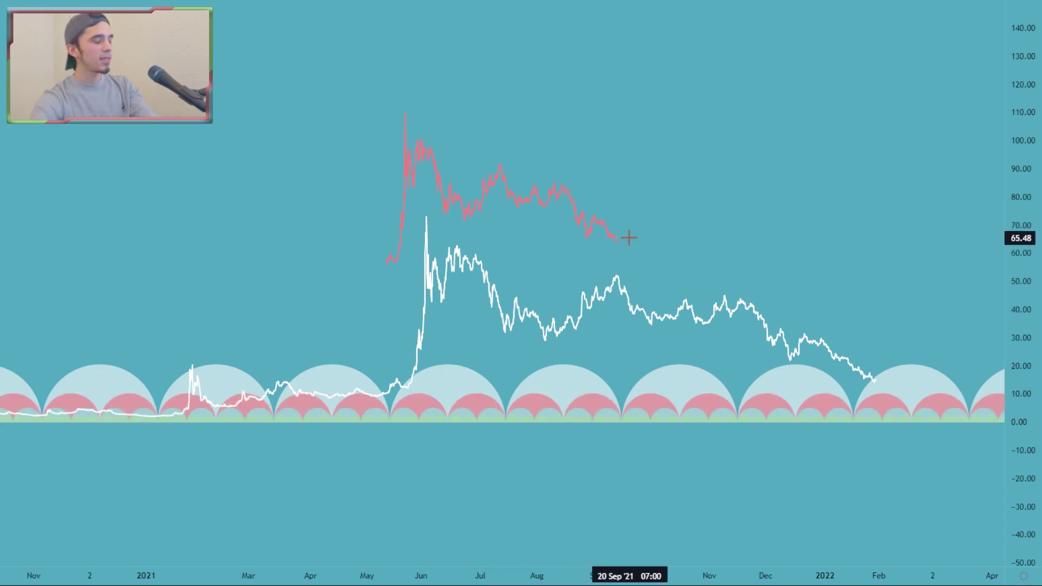
mouse_move(526, 230)
mouse_down()
mouse_move(548, 239)
mouse_move(522, 229)
mouse_up()
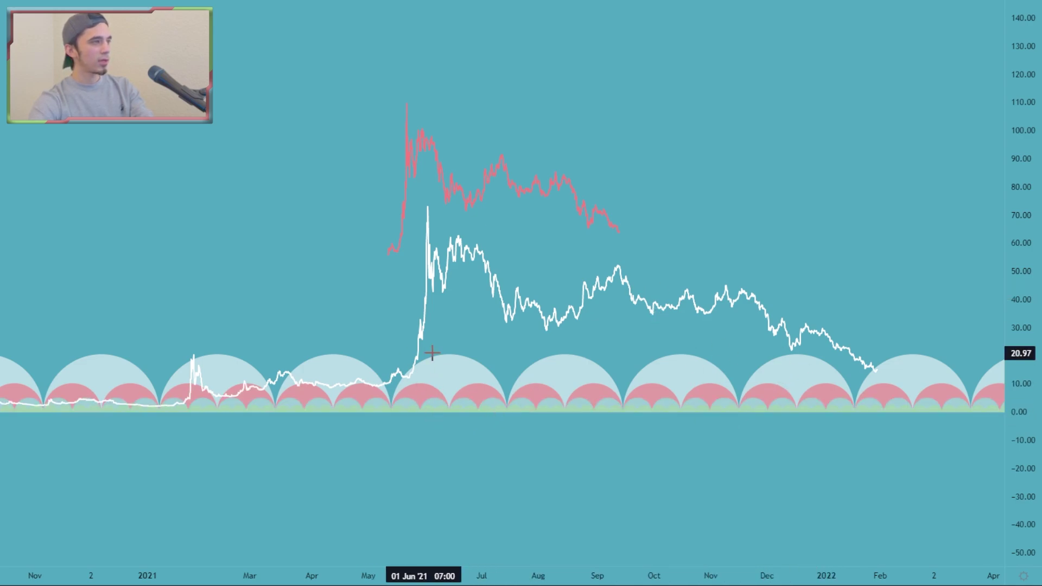
- Compress the copied pattern further so it ends on 15 July 2021 and spans a single white cycle, and deselect it
click(620, 233)
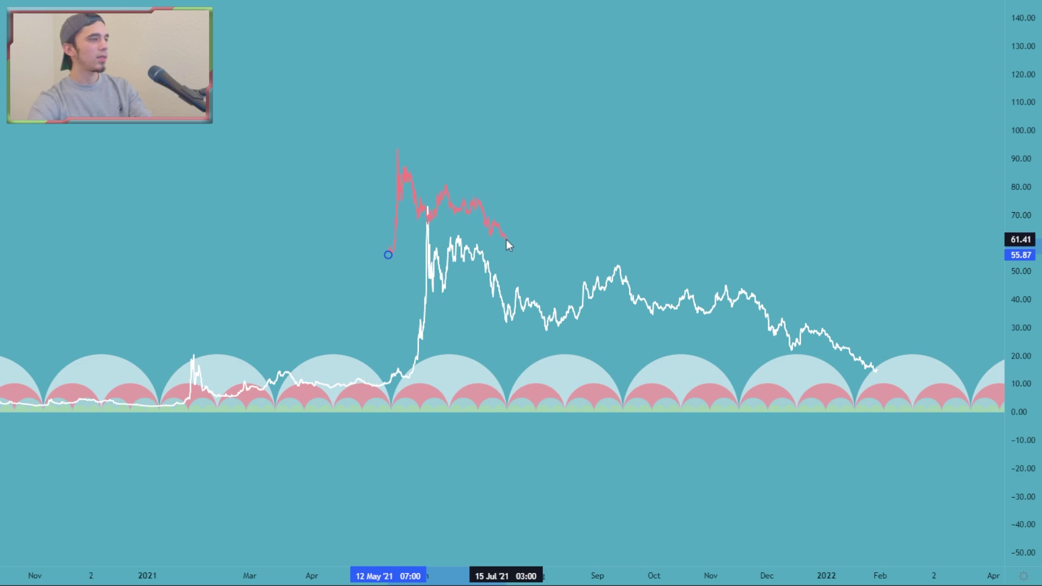
click(507, 241)
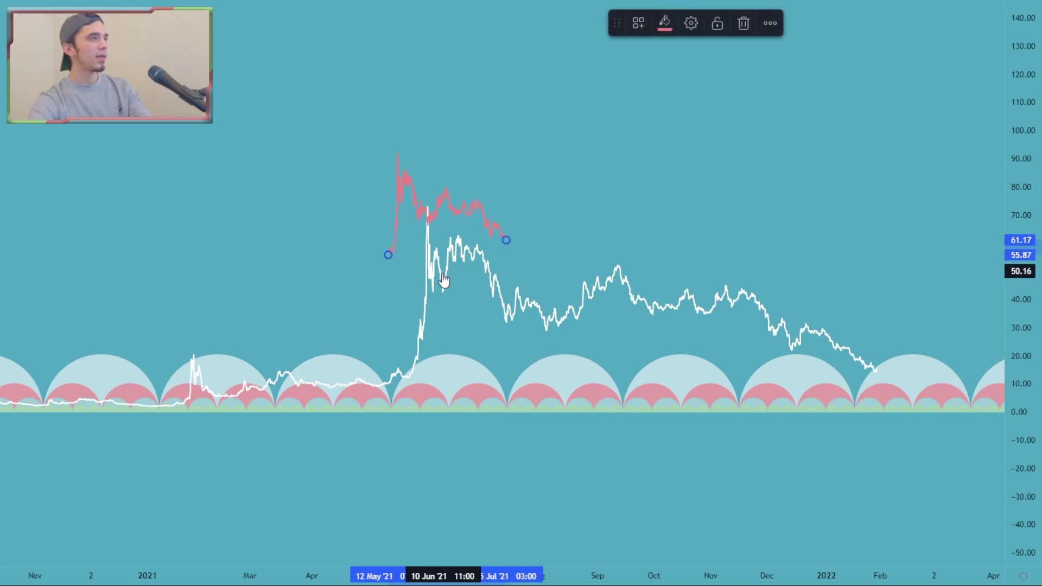
drag(442, 235, 662, 220)
- Recolour the copied bars pattern from 12 May to 15 July 2021 black
scroll(700, 277, up, 5)
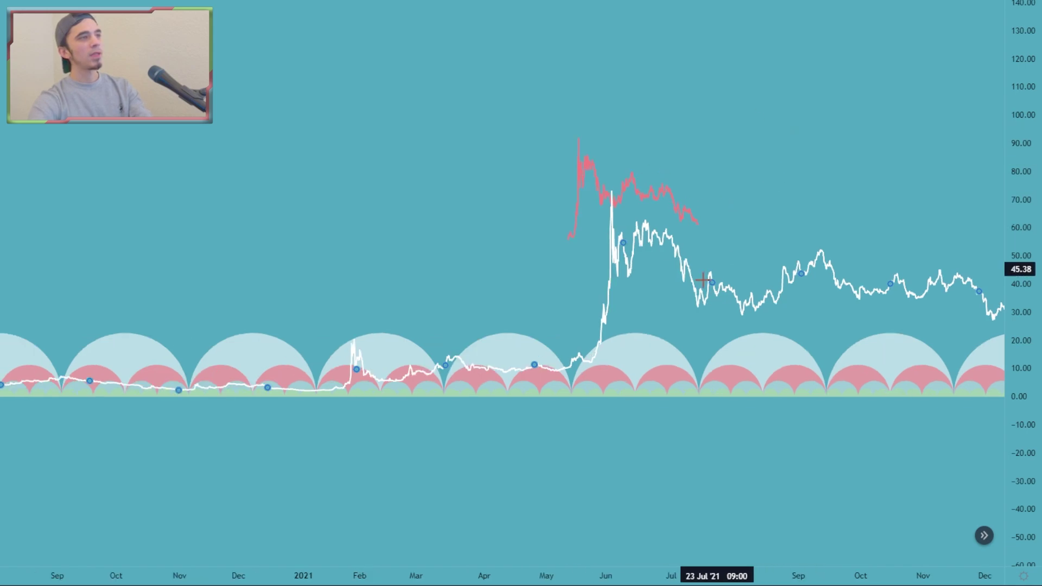
scroll(456, 85, up, 3)
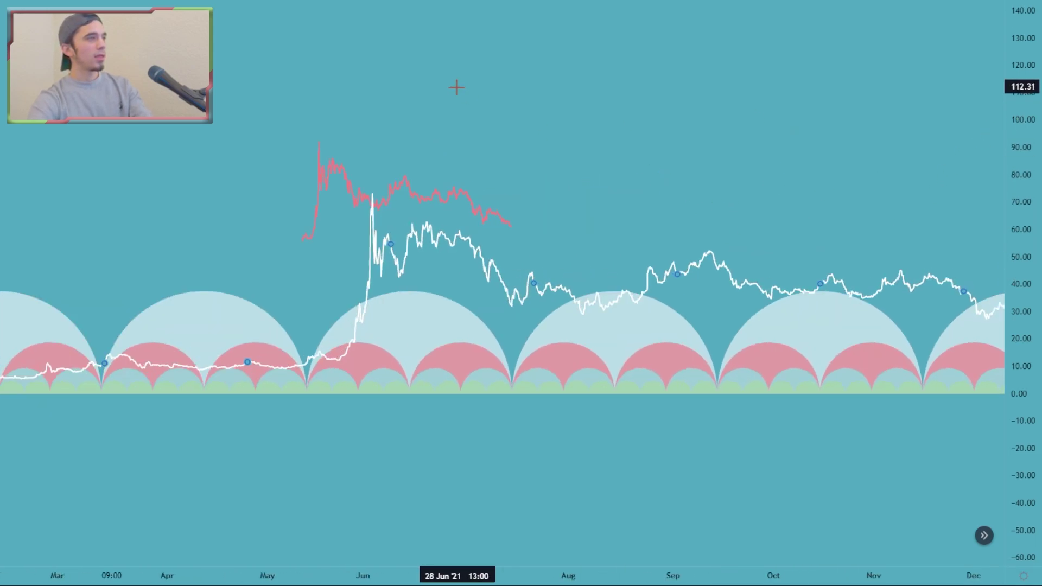
double_click(444, 199)
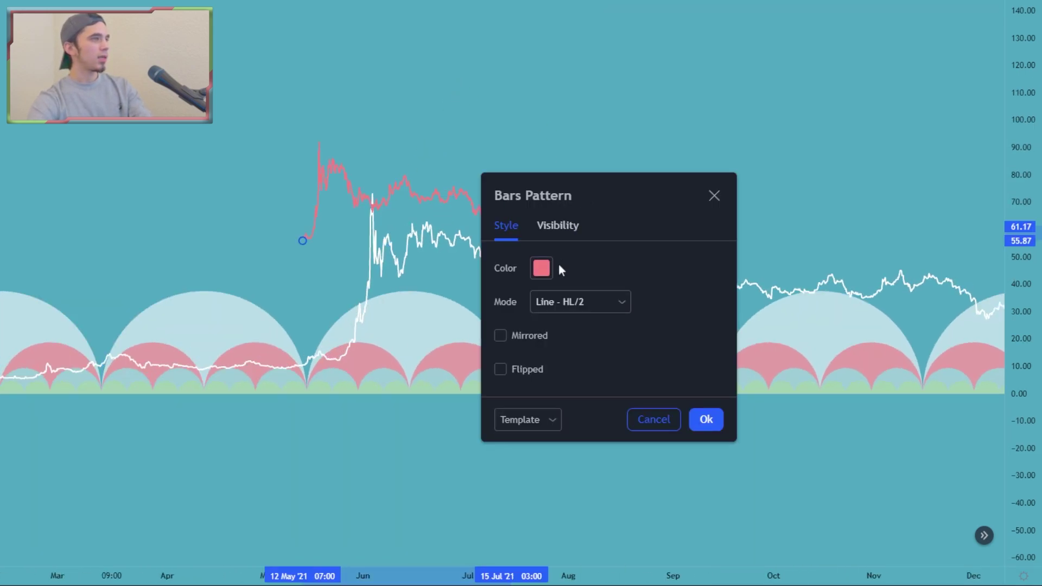
click(541, 271)
click(683, 296)
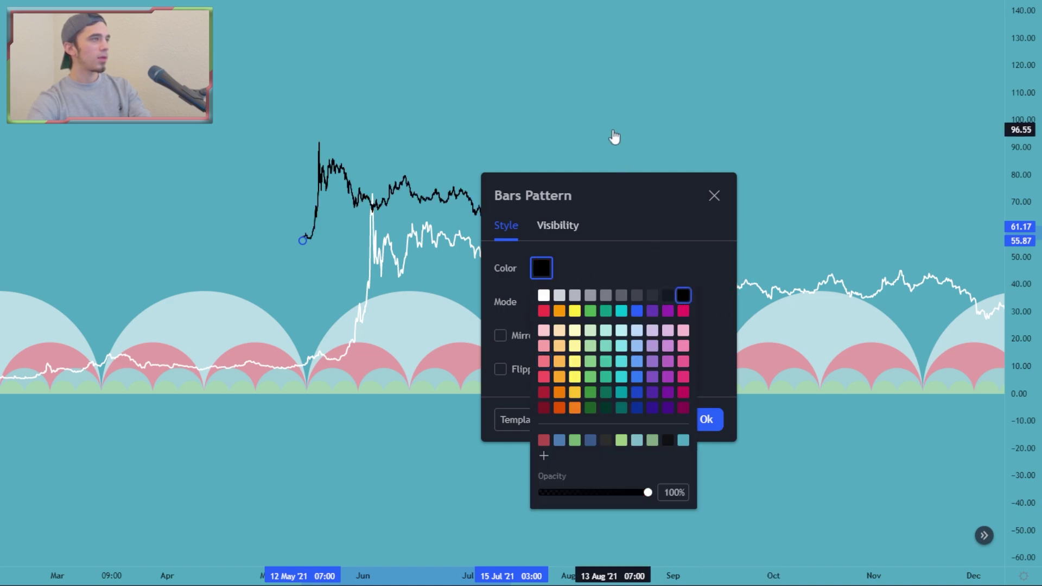
click(614, 137)
- Raise the black pattern above the white cycle to start at about 77, nudge it slightly earlier in time, and deselect it
drag(532, 126, 768, 149)
scroll(610, 165, up, 6)
drag(591, 164, 743, 160)
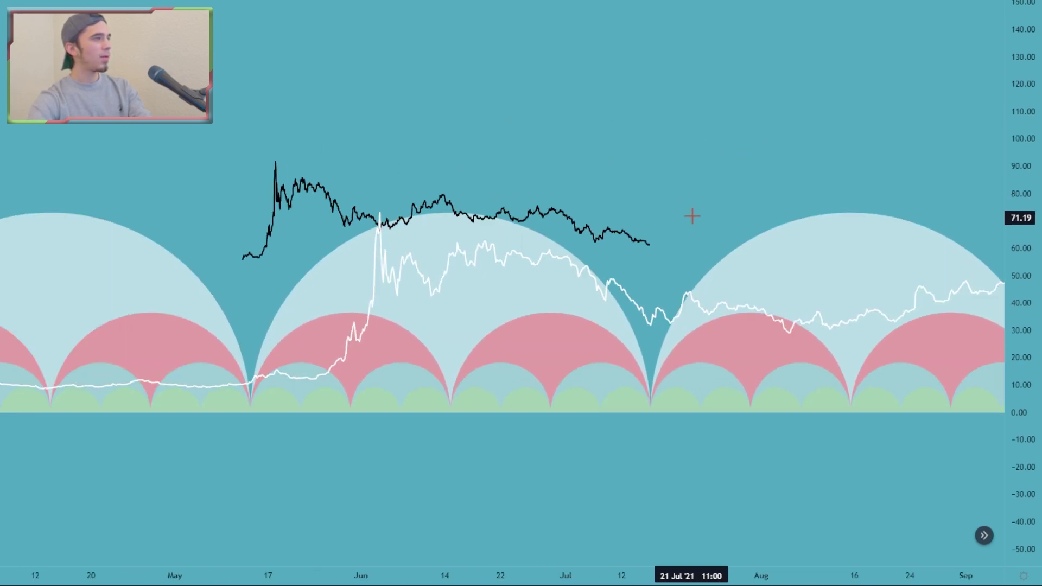
drag(525, 229, 528, 171)
key(Left)
key(Left)
key(Left)
key(Left)
key(Left)
key(Left)
key(Left)
key(Left)
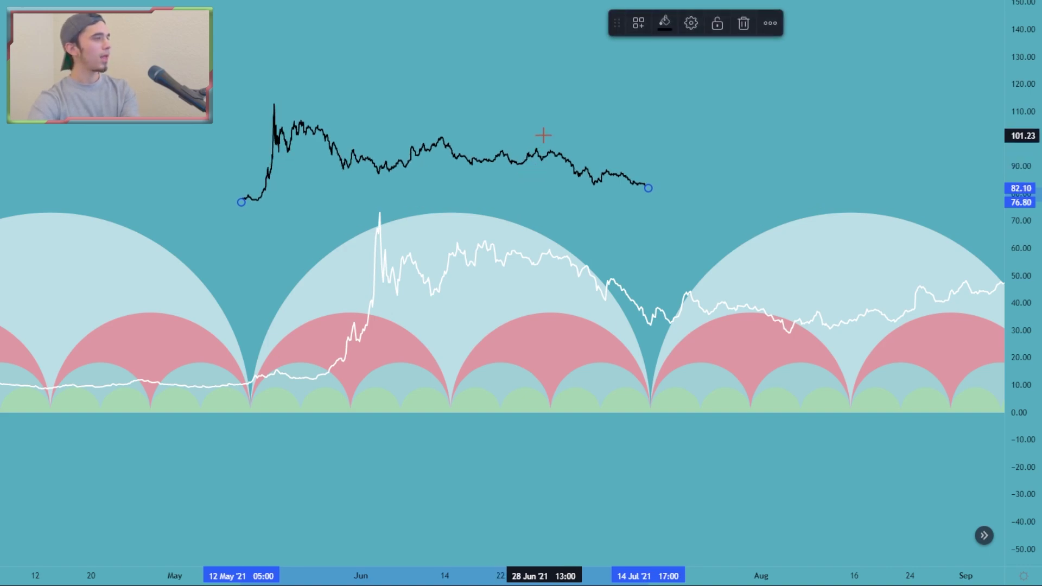
click(719, 146)
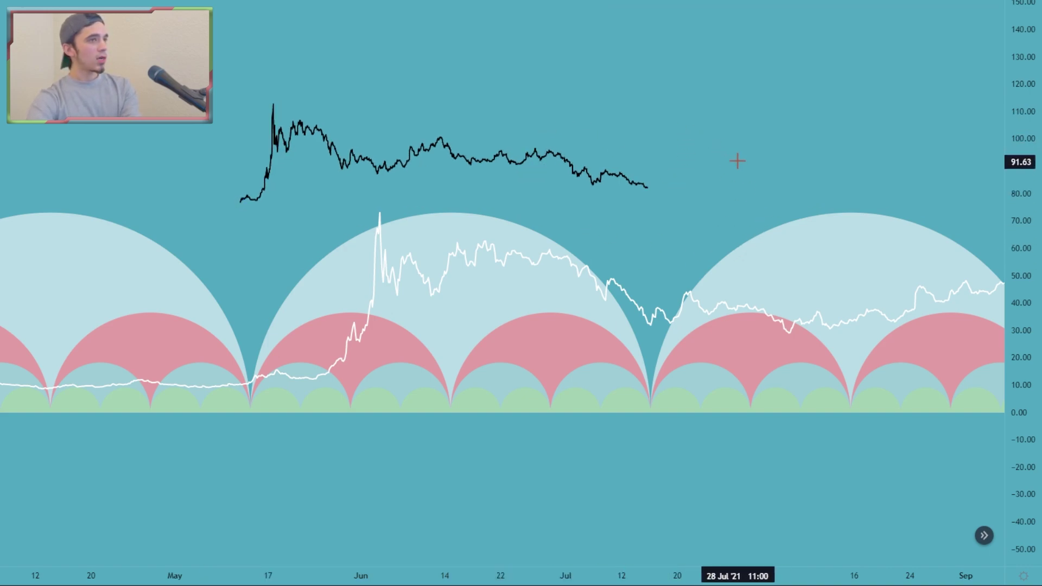
- Examine how the black pattern compares with the white price line and the nested cycles between mid-May and mid-July 2021
drag(737, 162, 737, 152)
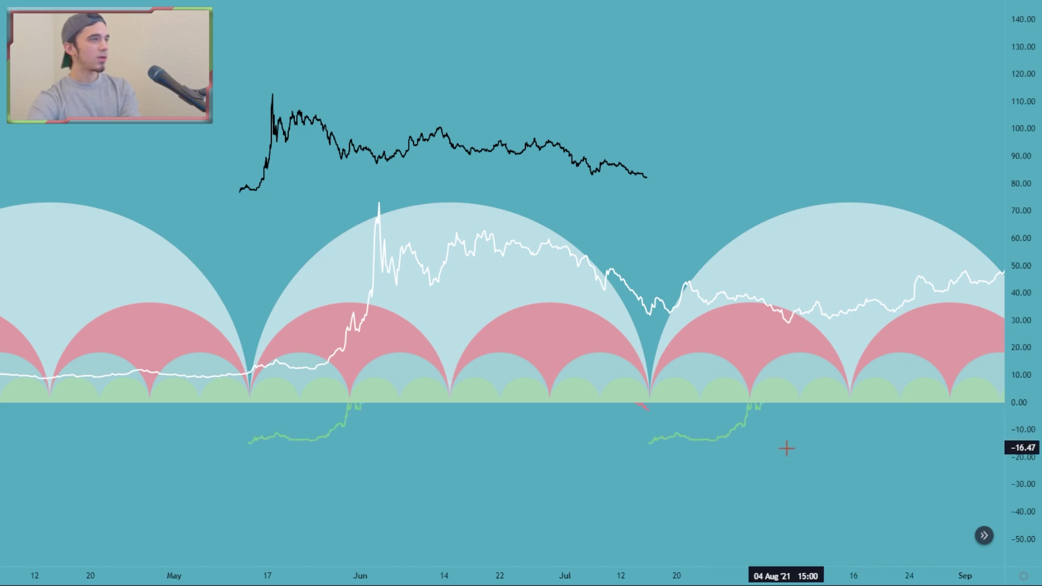
drag(786, 448, 780, 417)
scroll(856, 408, down, 2)
drag(1026, 376, 1027, 322)
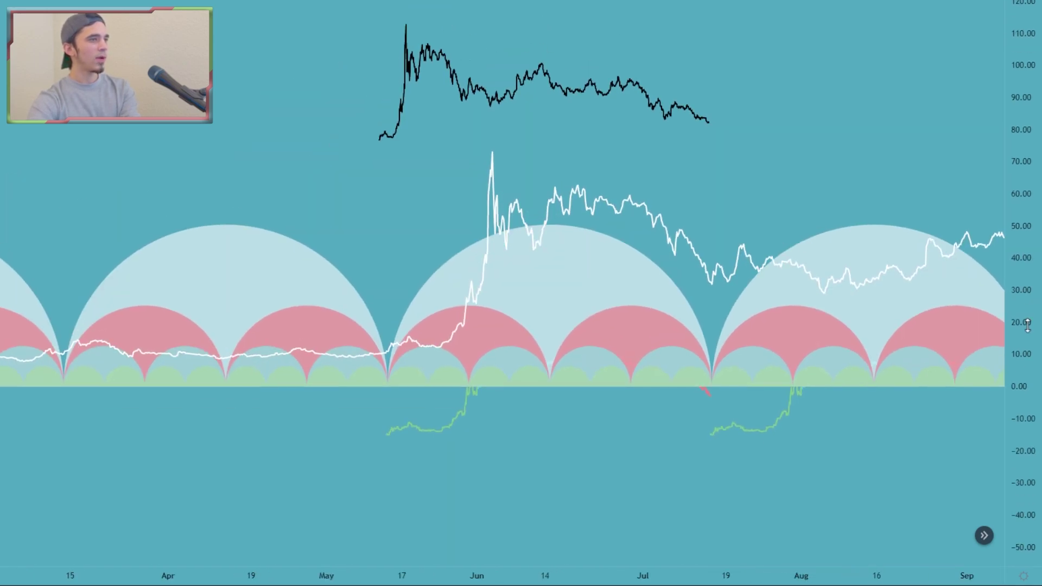
drag(937, 441, 892, 435)
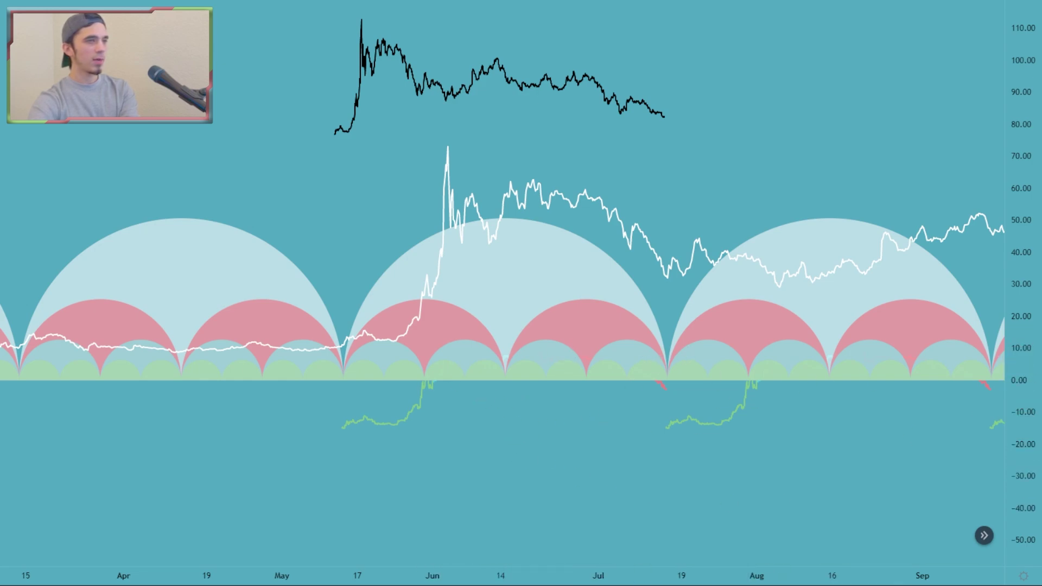
drag(638, 191, 645, 248)
scroll(733, 251, up, 1)
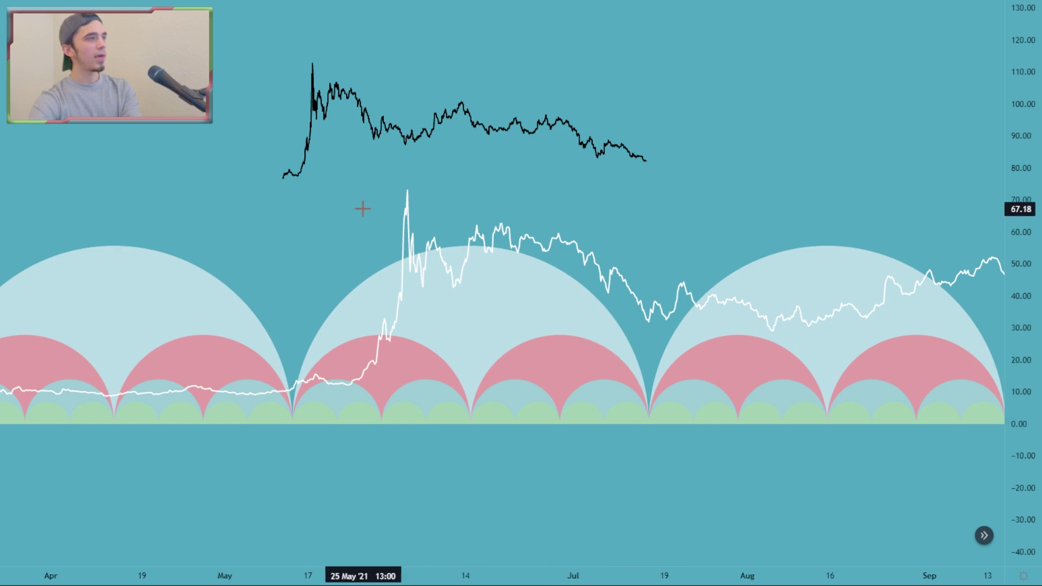
click(308, 385)
drag(268, 458, 259, 355)
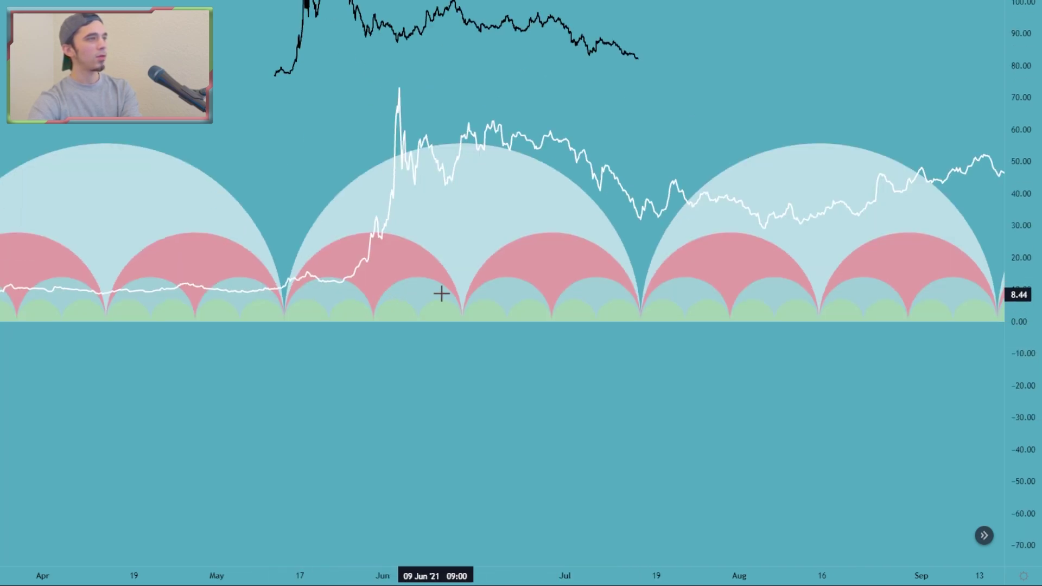
drag(453, 308, 485, 443)
click(546, 121)
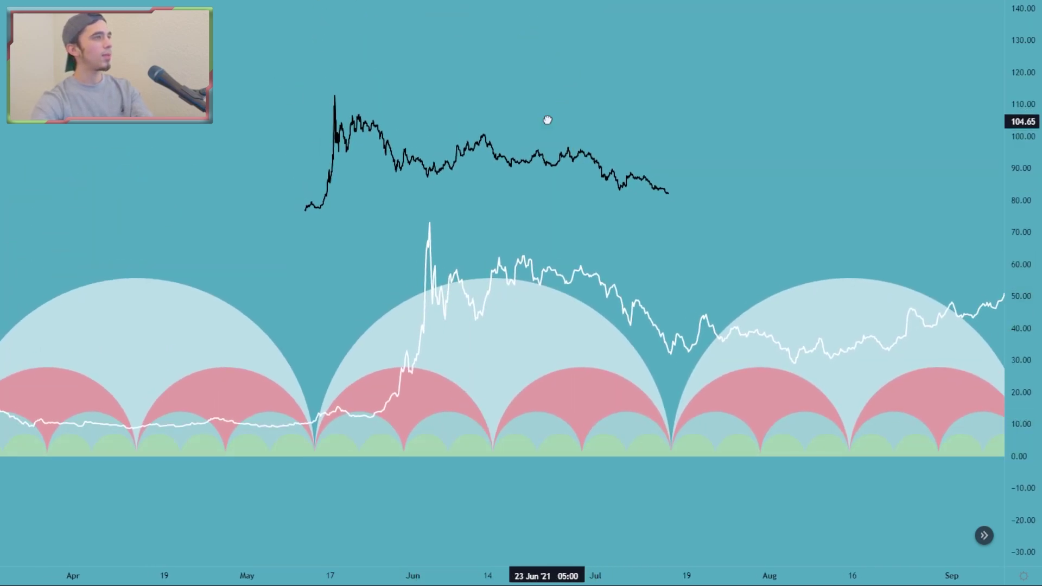
drag(547, 121, 584, 121)
- Move the black pattern down so it starts on the price line at the 13 May 2021 cycle boundary, at about 11
mouse_move(546, 170)
mouse_down()
mouse_move(553, 179)
mouse_move(561, 152)
mouse_move(553, 370)
mouse_up()
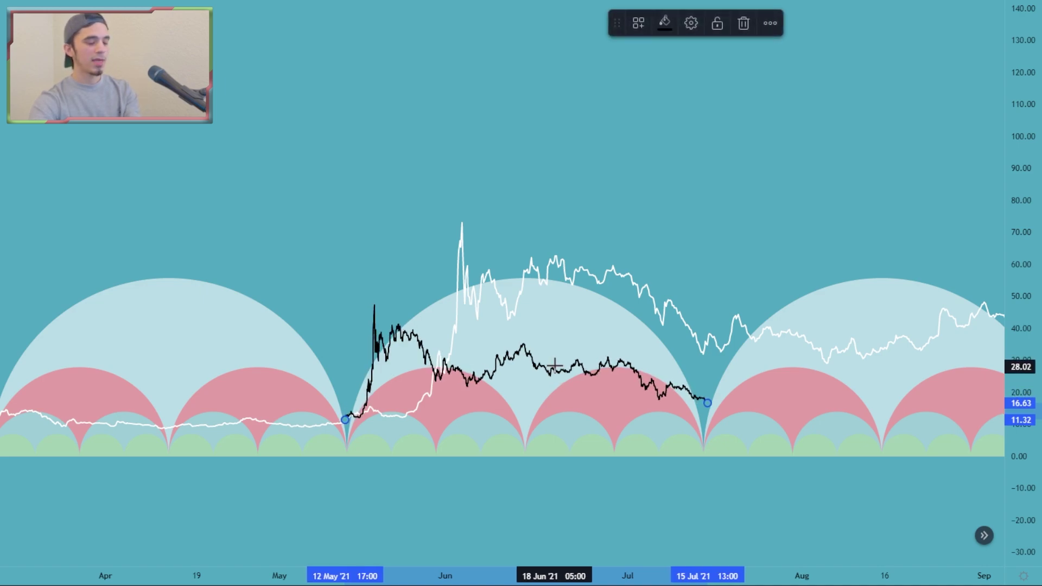
key(Right)
click(454, 499)
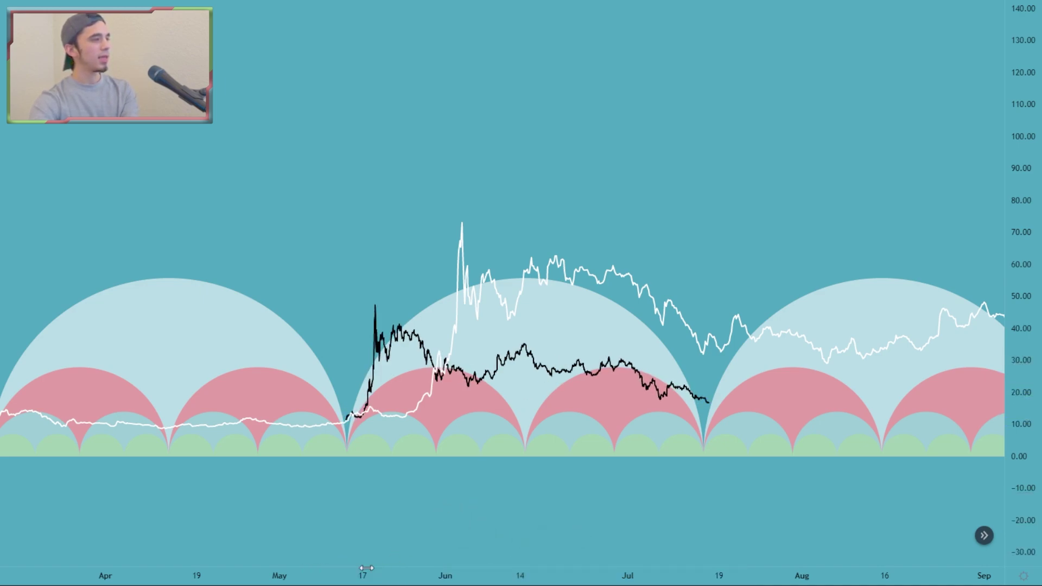
click(536, 426)
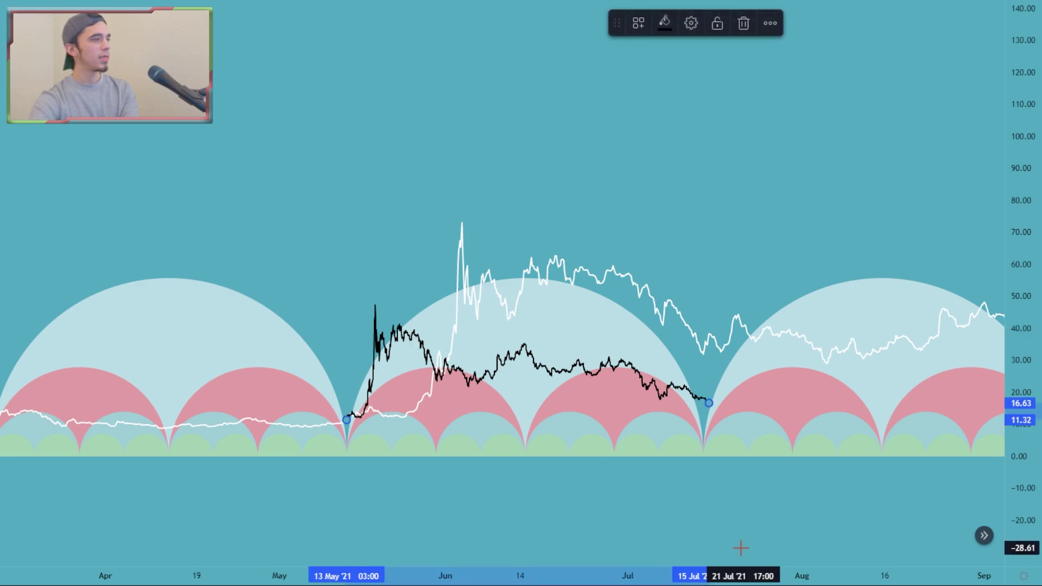
- Pull the black pattern's end back to the 15 July 2021 cycle boundary, and raise the pattern to start at about 66
drag(683, 484, 715, 422)
scroll(714, 422, up, 4)
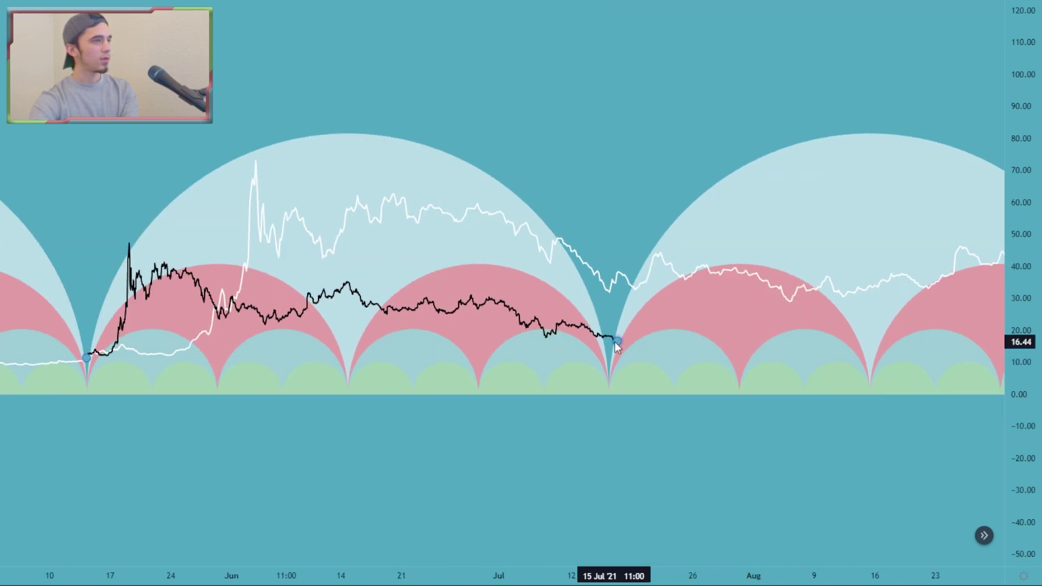
click(617, 342)
drag(617, 342, 608, 342)
click(572, 463)
scroll(573, 463, down, 1)
drag(623, 462, 688, 466)
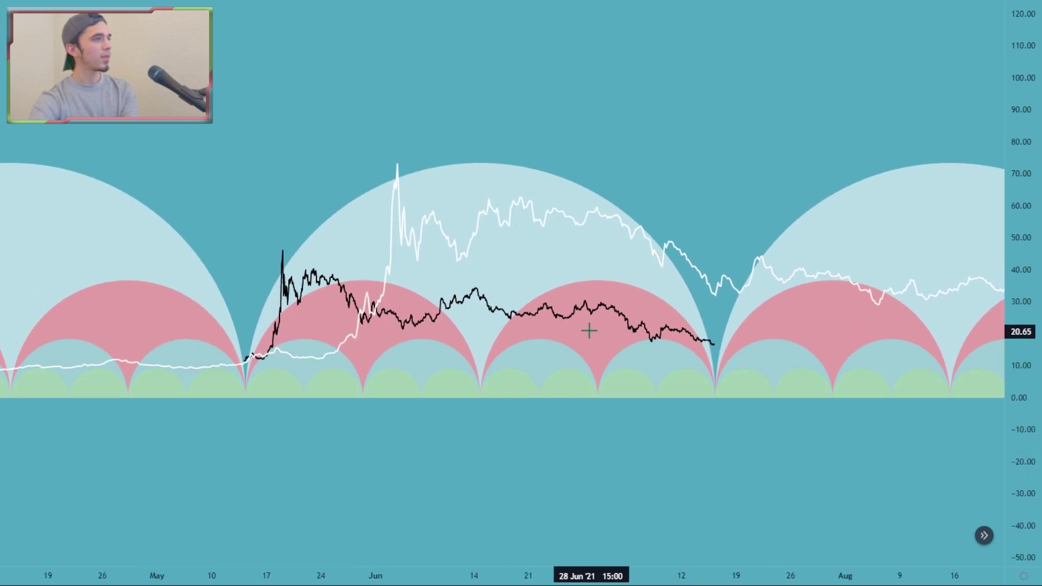
drag(561, 321, 561, 141)
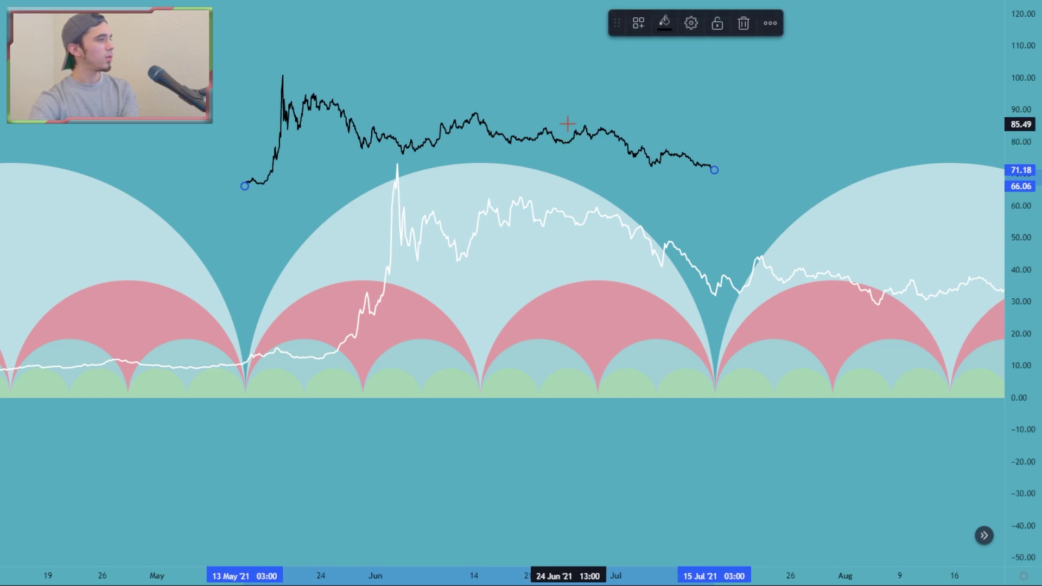
click(486, 82)
- Lower the black pattern to end near the price line at about 33, and stretch its start to 13 May 2021 at about 21
scroll(535, 116, up, 5)
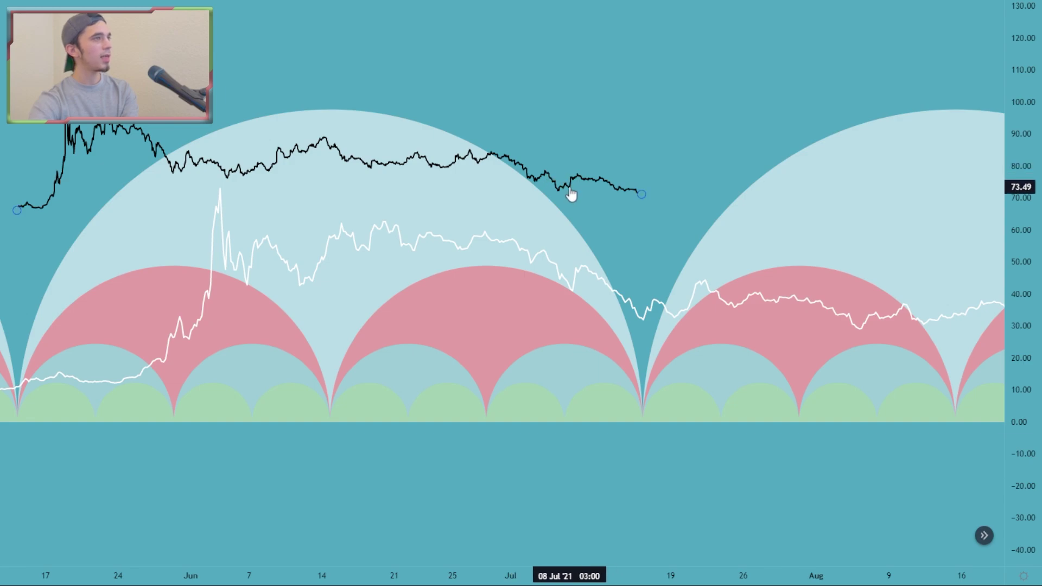
drag(571, 194, 580, 308)
scroll(375, 342, down, 2)
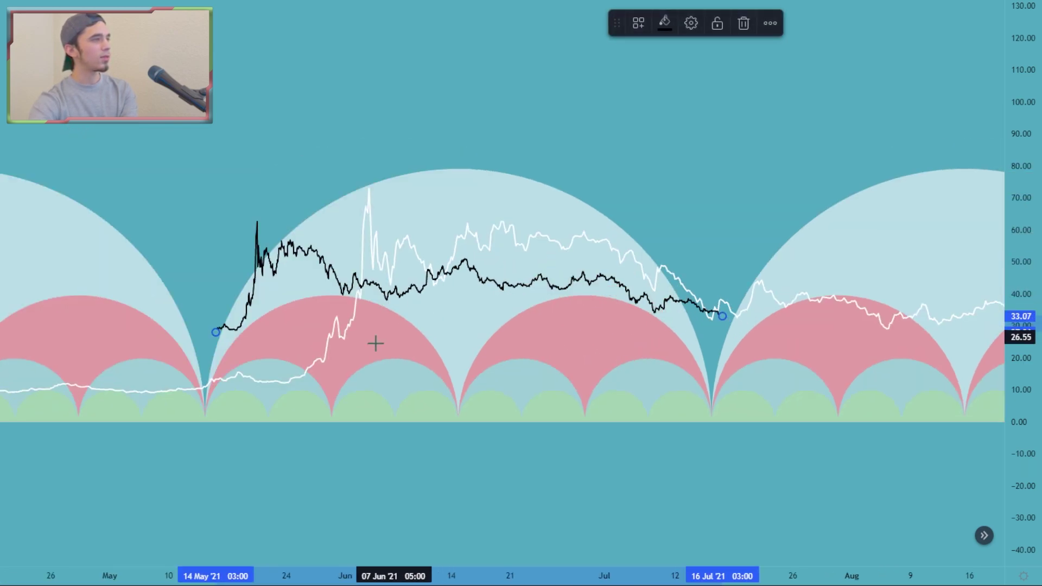
drag(215, 331, 204, 356)
- Switch the chart to the 1 hour interval and bring the black pattern back into view
click(81, 0)
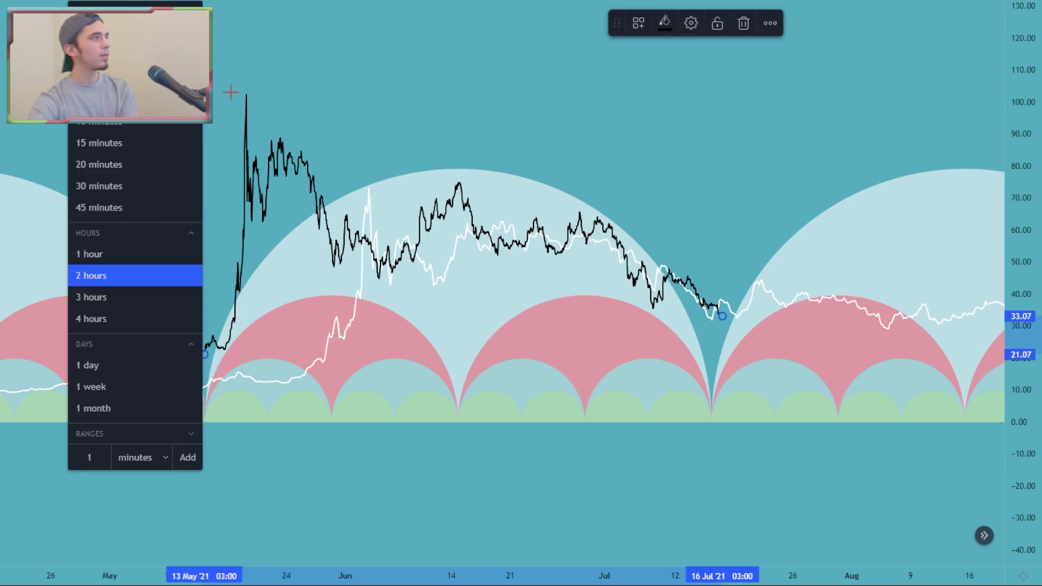
click(102, 255)
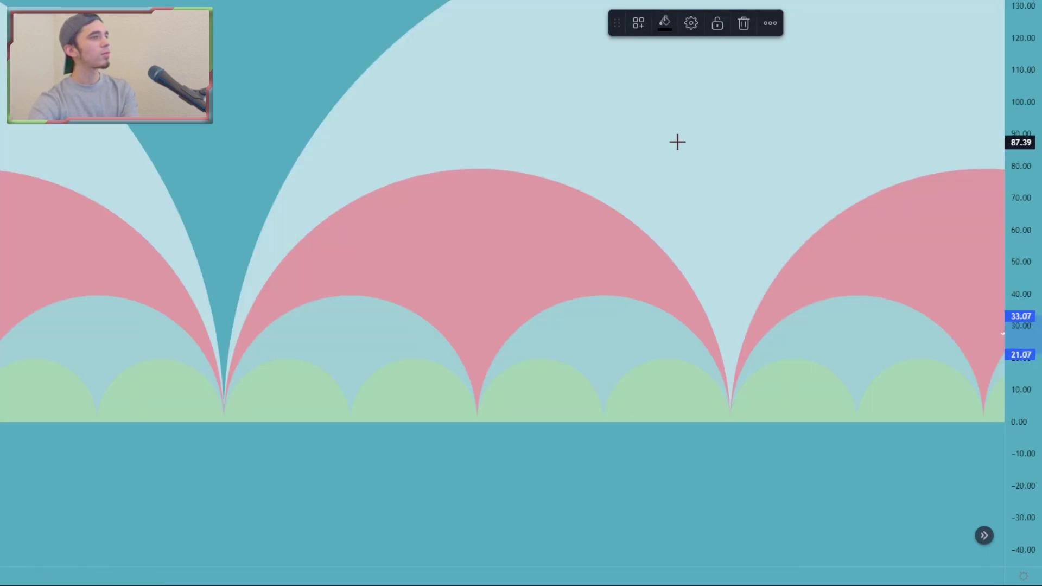
drag(515, 160, 866, 136)
scroll(830, 140, up, 4)
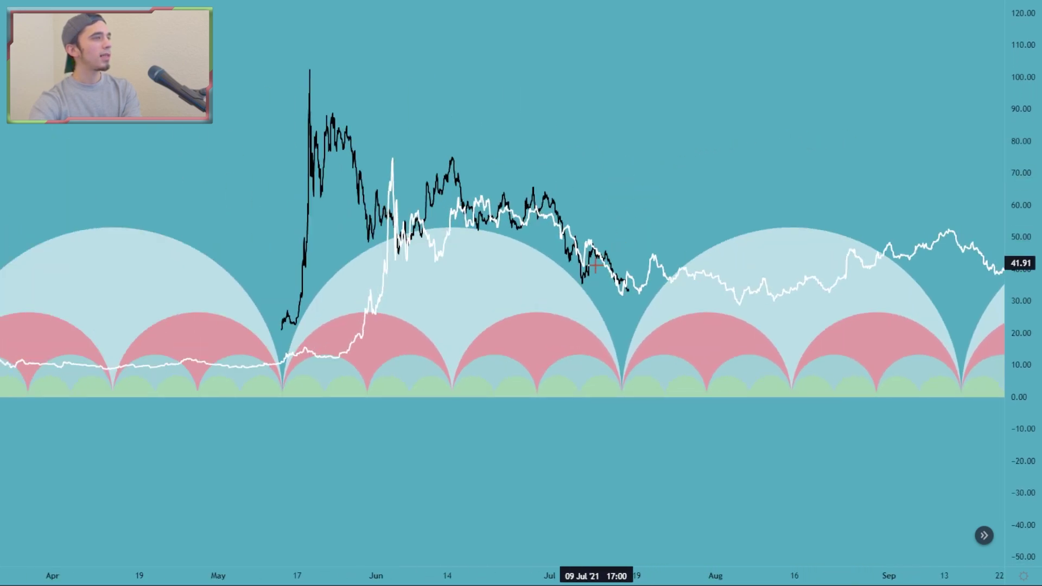
- Move the stretched black pattern up above the price line so it starts at about 42, and deselect it
drag(584, 277, 578, 209)
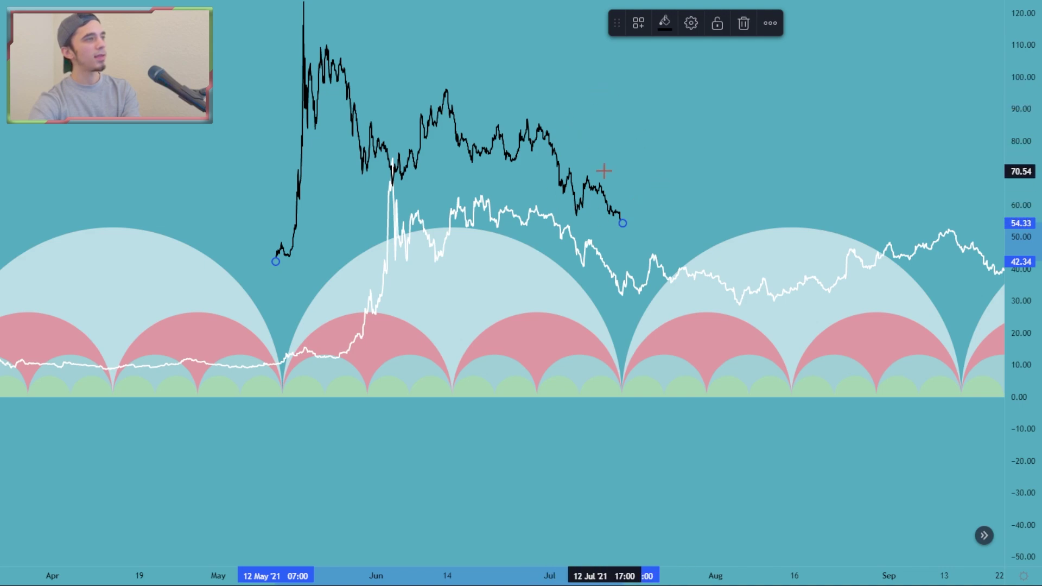
click(557, 208)
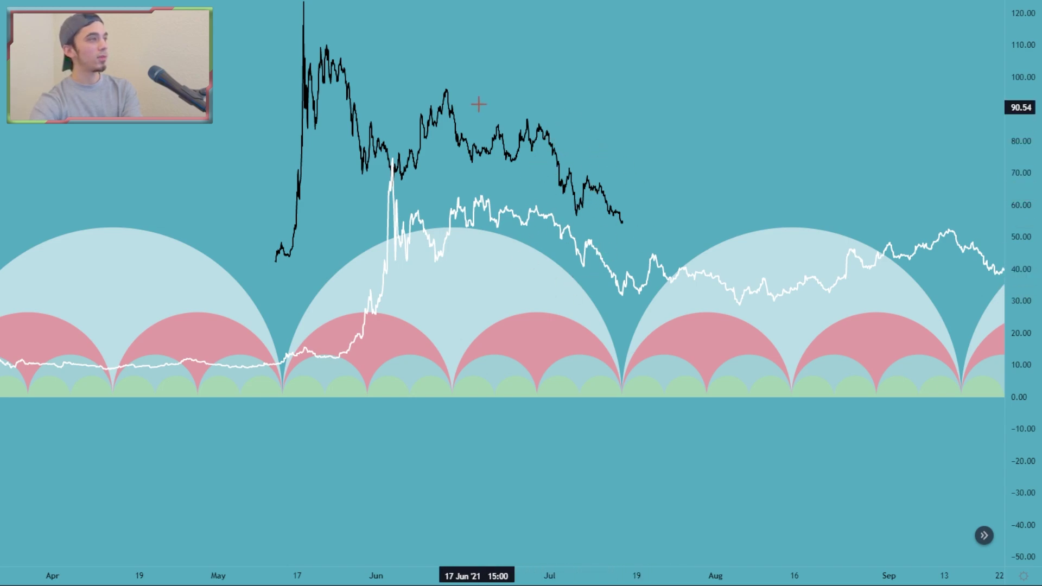
drag(516, 91, 604, 91)
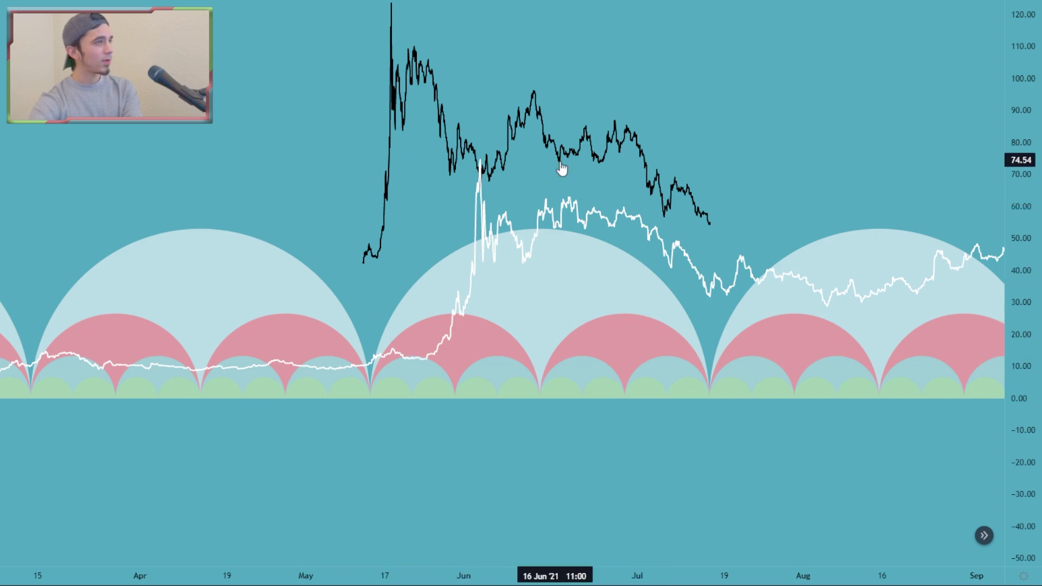
- Raise the black pattern further above the price line so it starts at about 55 on 13 May 2021, and deselect it
scroll(626, 85, up, 3)
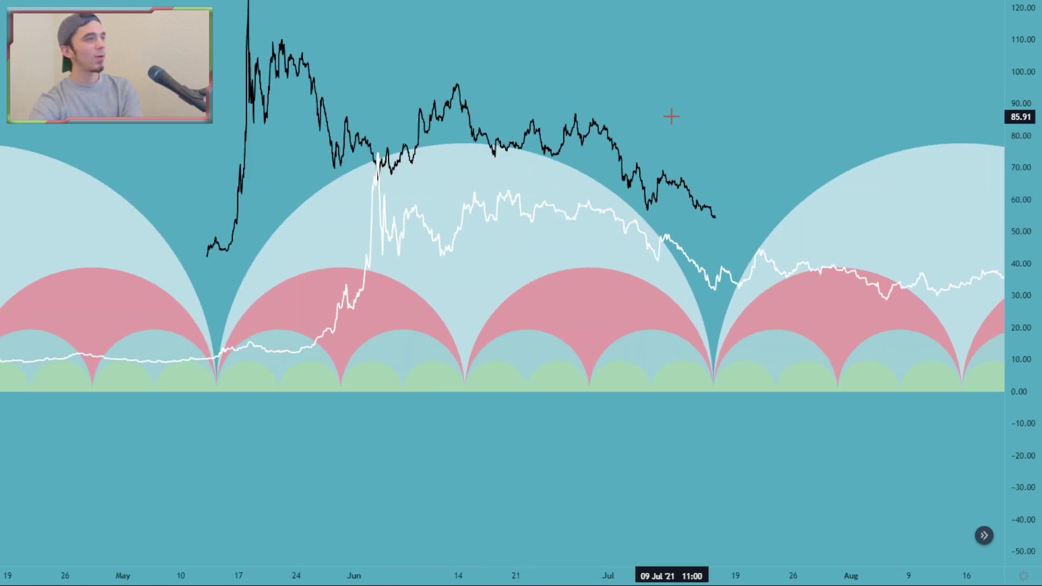
scroll(672, 117, down, 5)
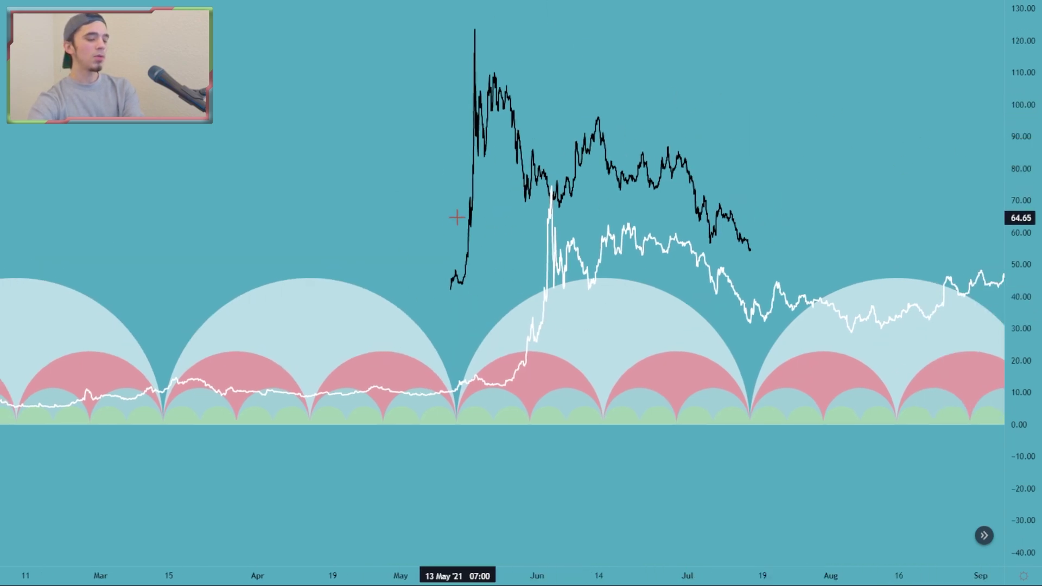
drag(750, 228, 617, 220)
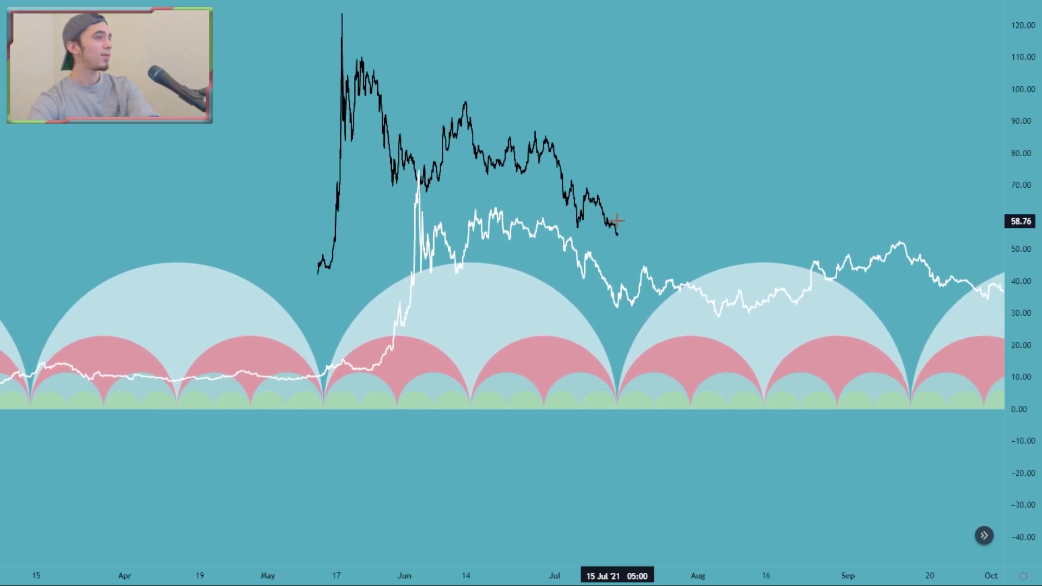
scroll(617, 221, down, 2)
drag(826, 151, 782, 153)
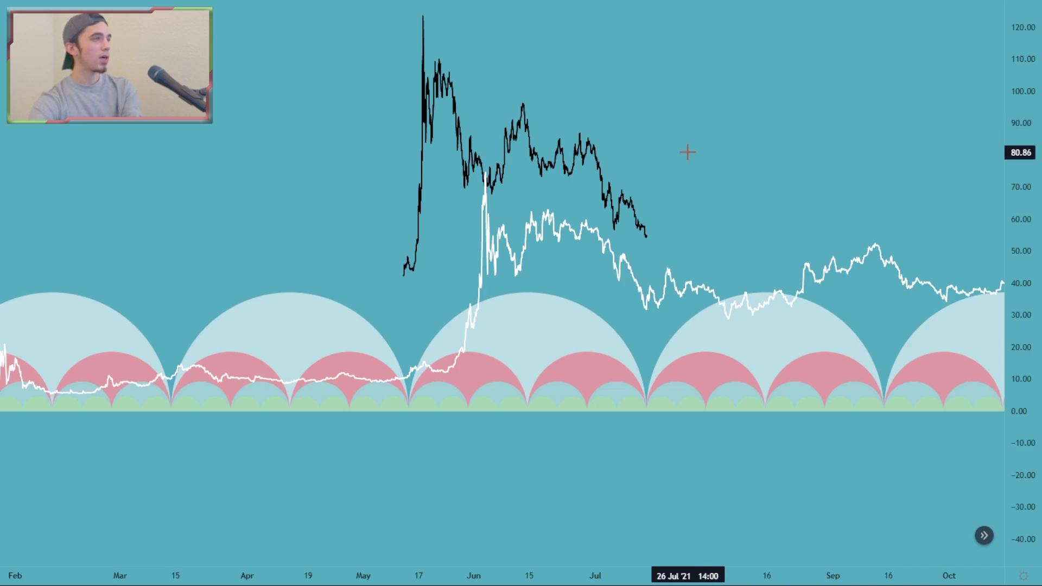
drag(706, 163, 667, 161)
drag(1030, 57, 1030, 111)
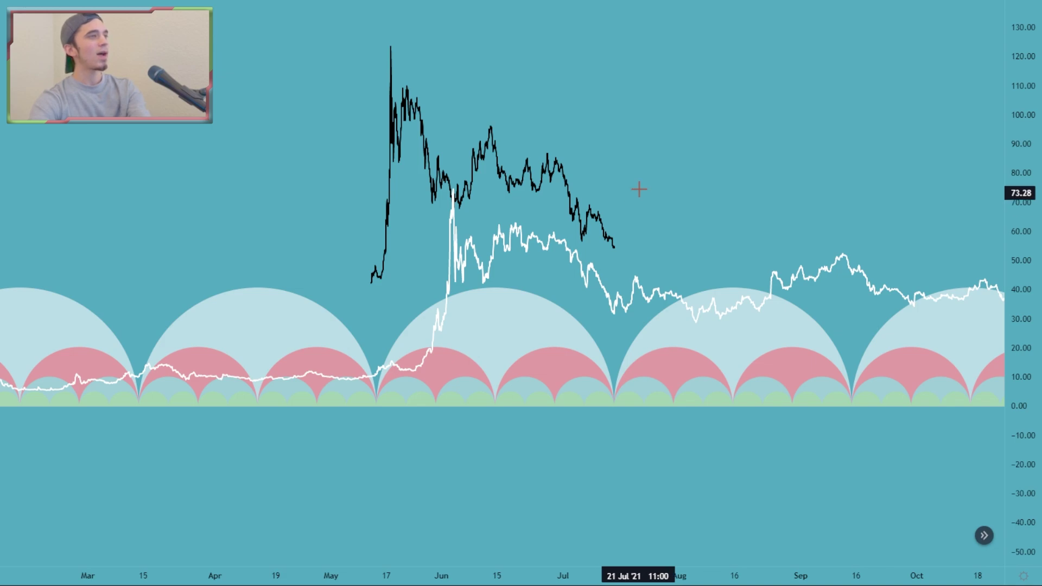
mouse_move(591, 222)
mouse_down()
mouse_move(592, 196)
mouse_move(624, 171)
mouse_up()
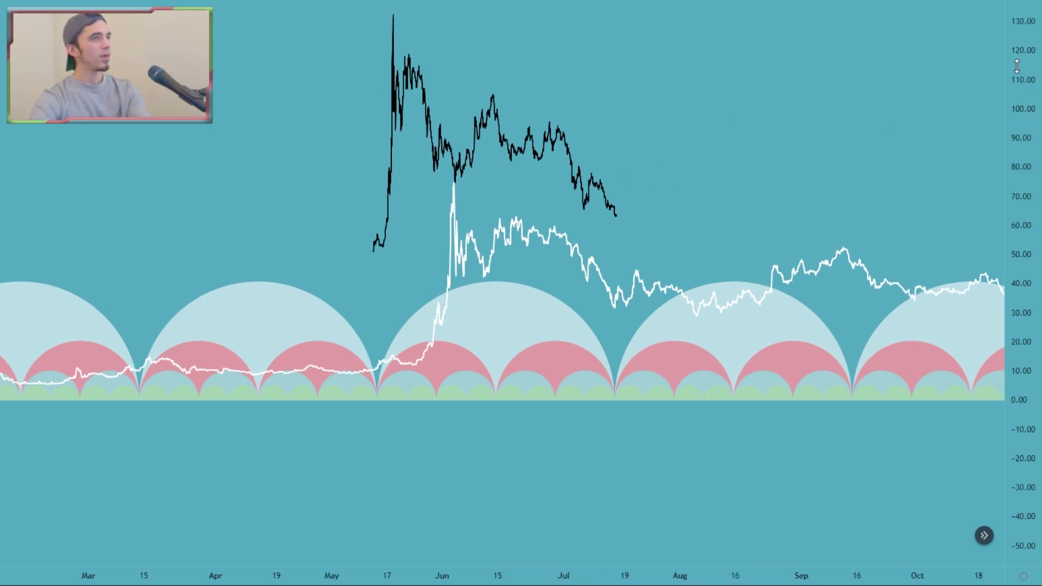
drag(1016, 66, 881, 156)
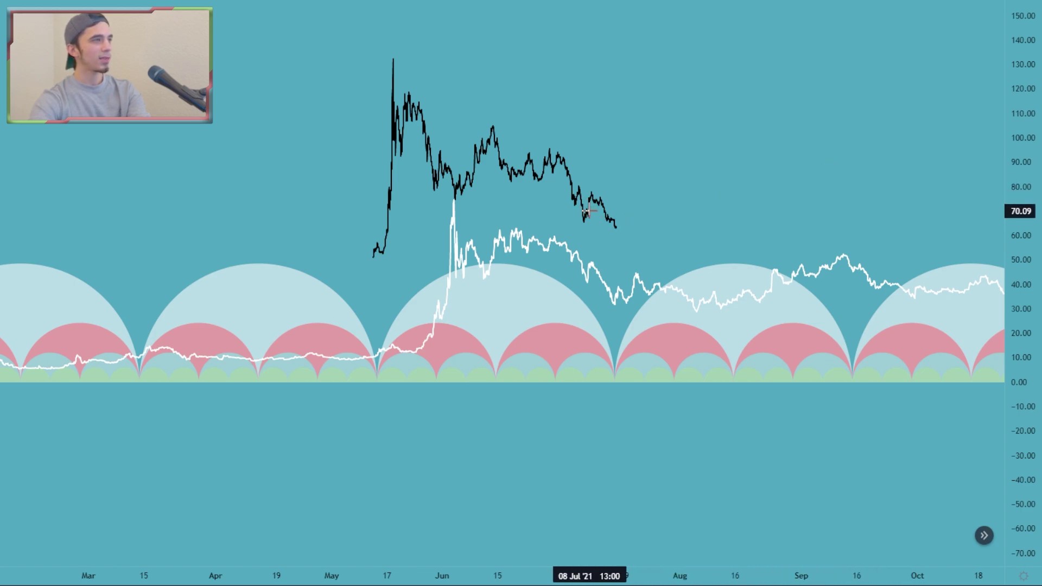
drag(589, 219, 592, 209)
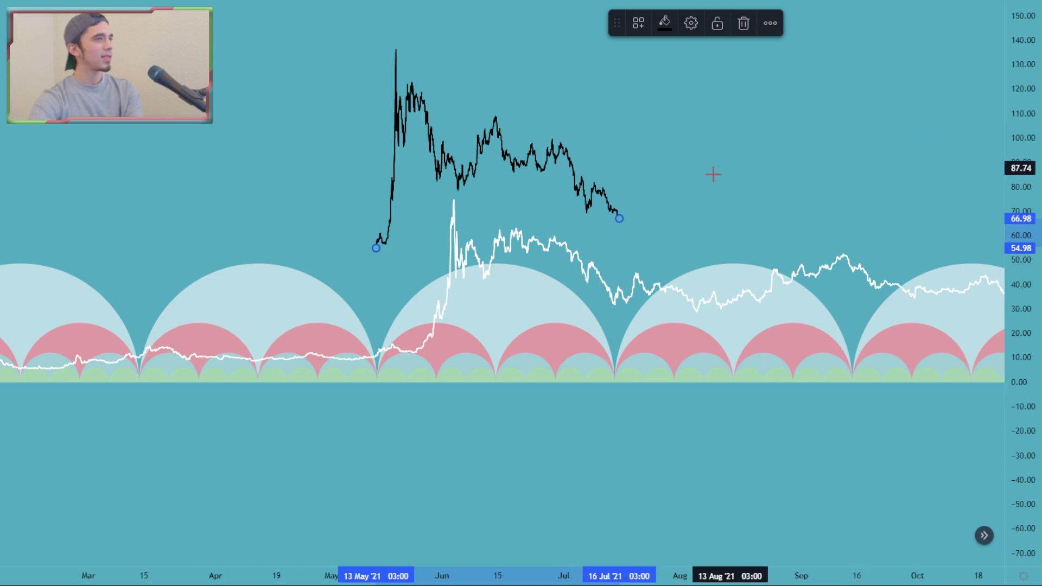
click(658, 181)
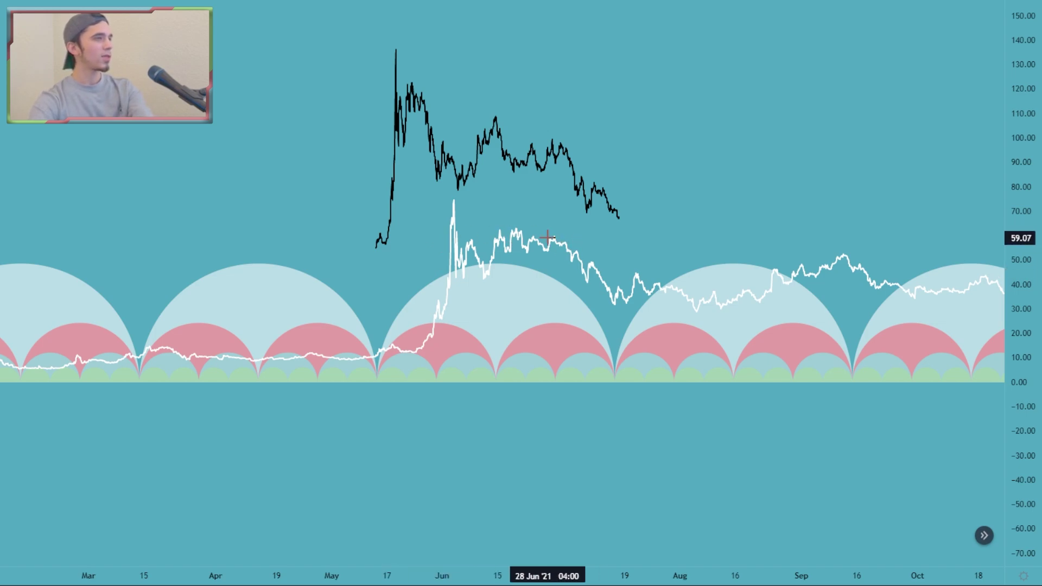
- Compare the black pattern with the price line across the two-month cycles from May 2021 to the end of the year
scroll(697, 229, down, 1)
drag(697, 229, 609, 215)
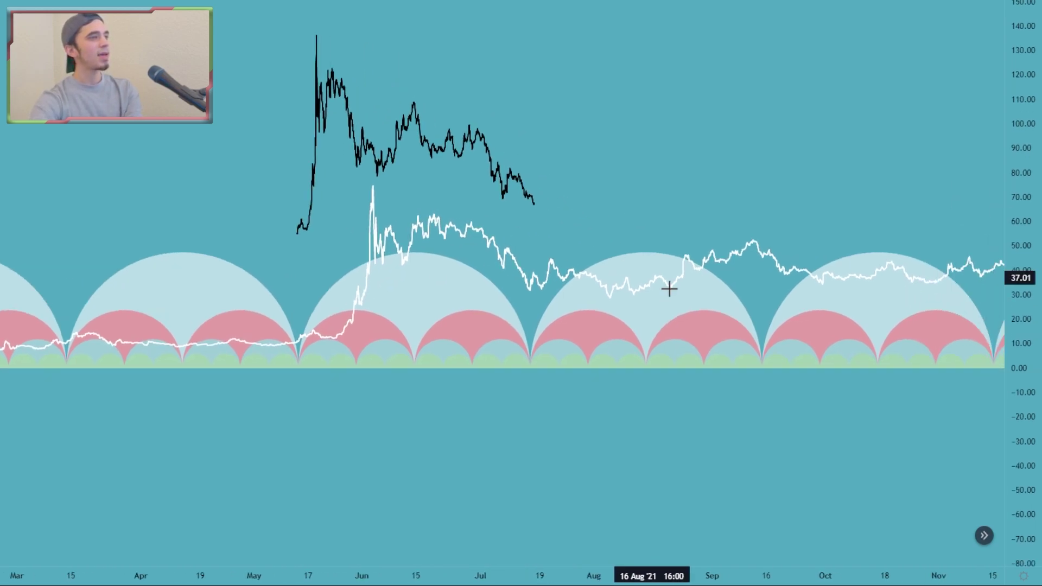
scroll(575, 244, right, 3)
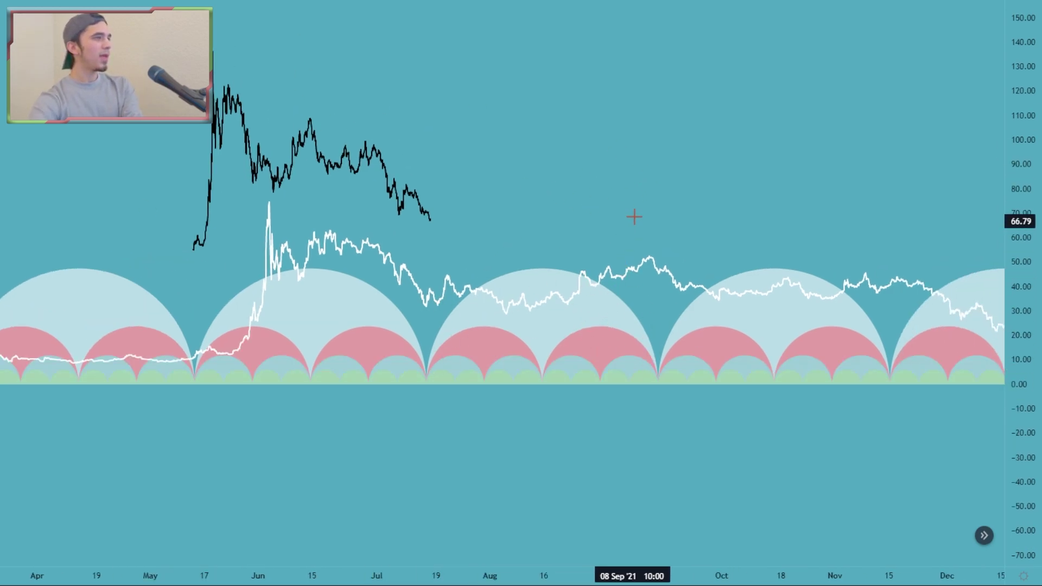
scroll(597, 223, right, 3)
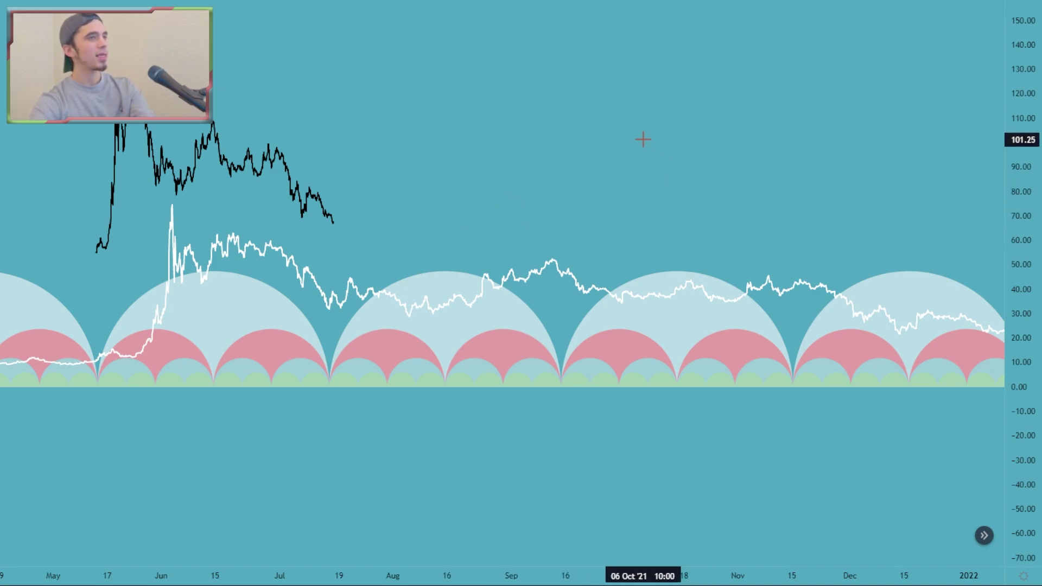
drag(541, 198, 640, 204)
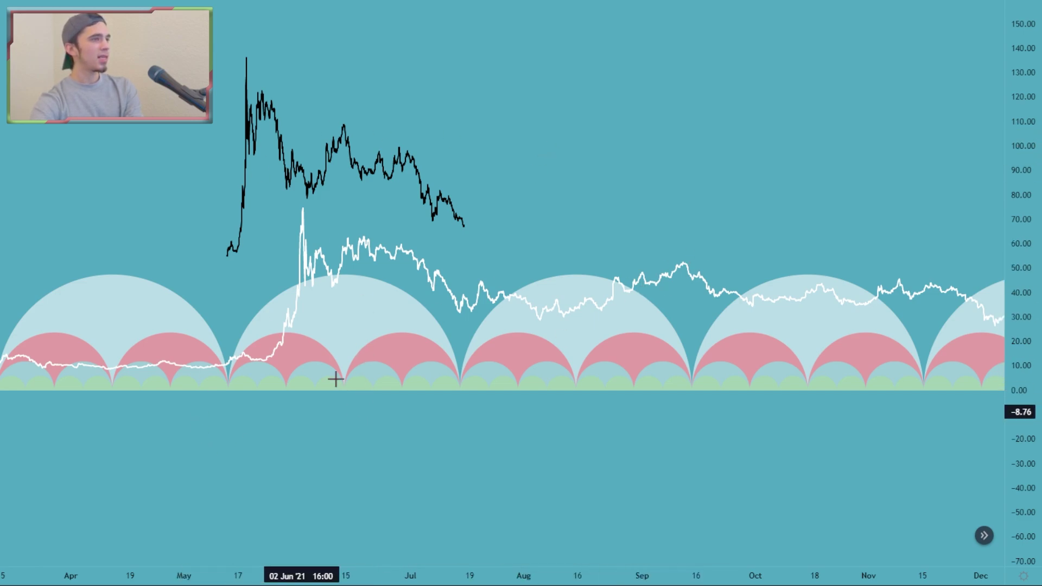
drag(533, 370, 442, 358)
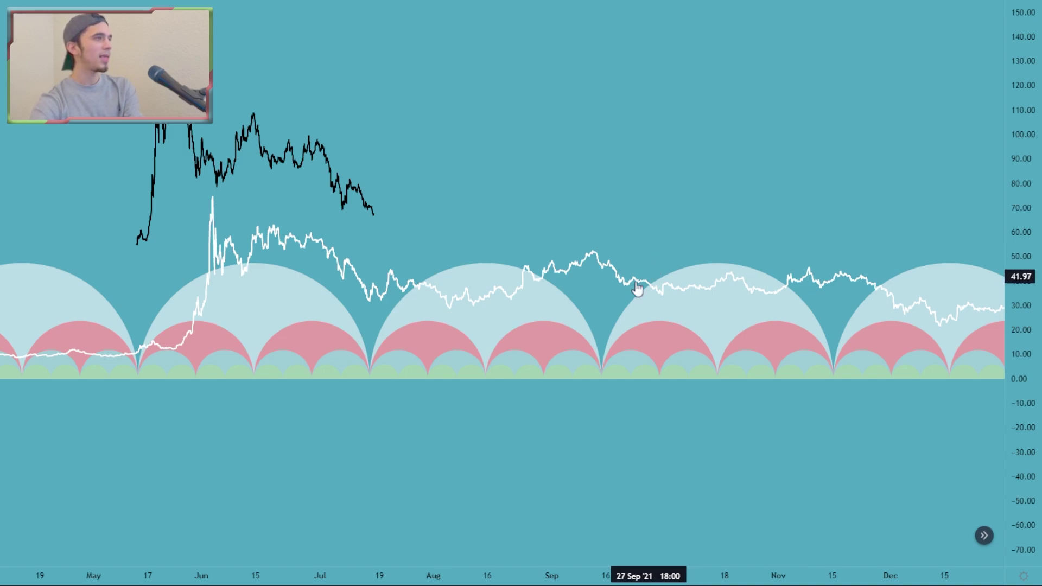
drag(379, 232, 458, 226)
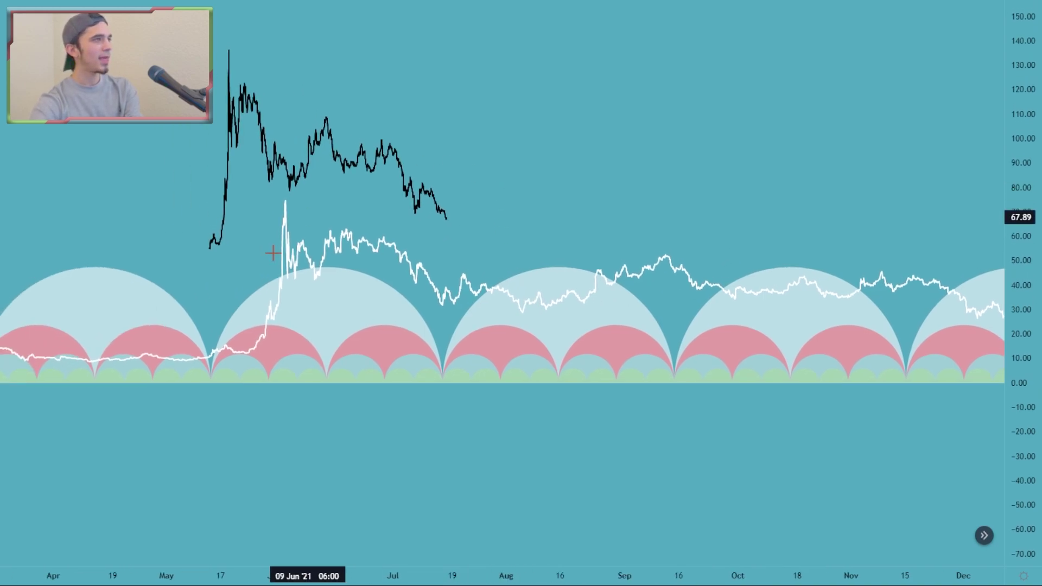
drag(809, 252, 704, 251)
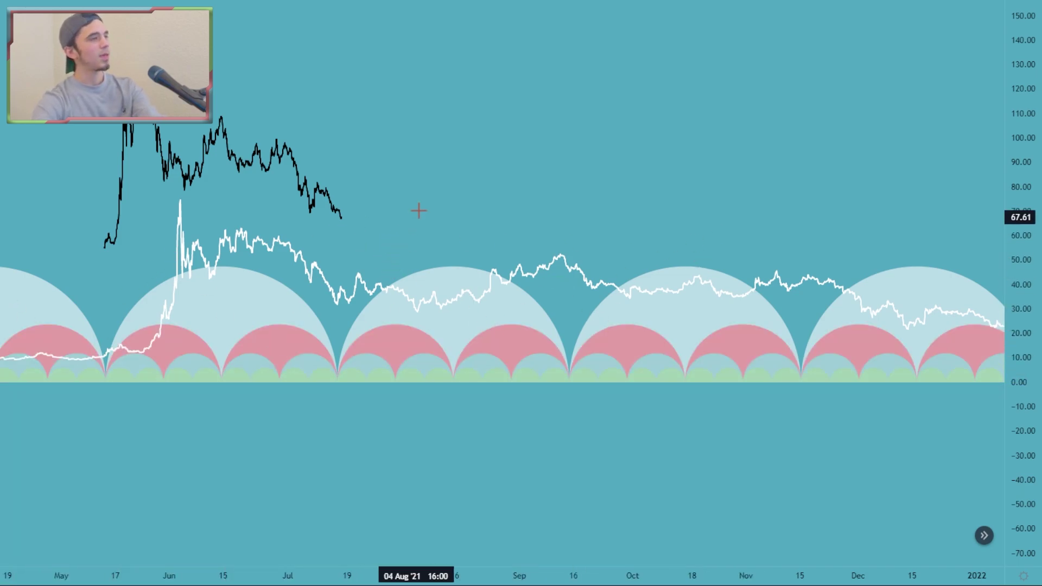
drag(442, 242, 705, 242)
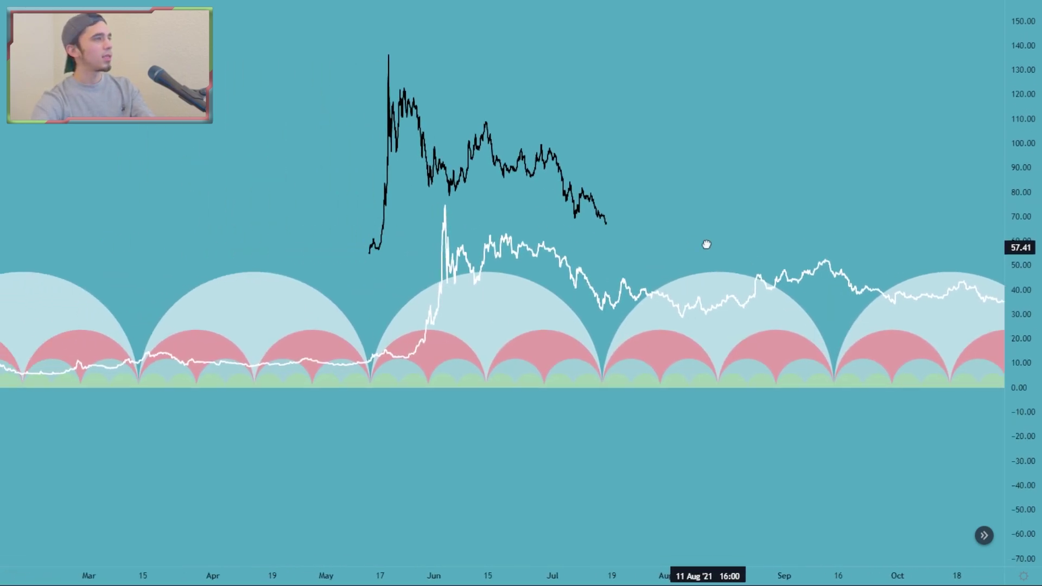
- Delete the black pattern from the chart
click(586, 200)
key(Delete)
drag(438, 181, 549, 167)
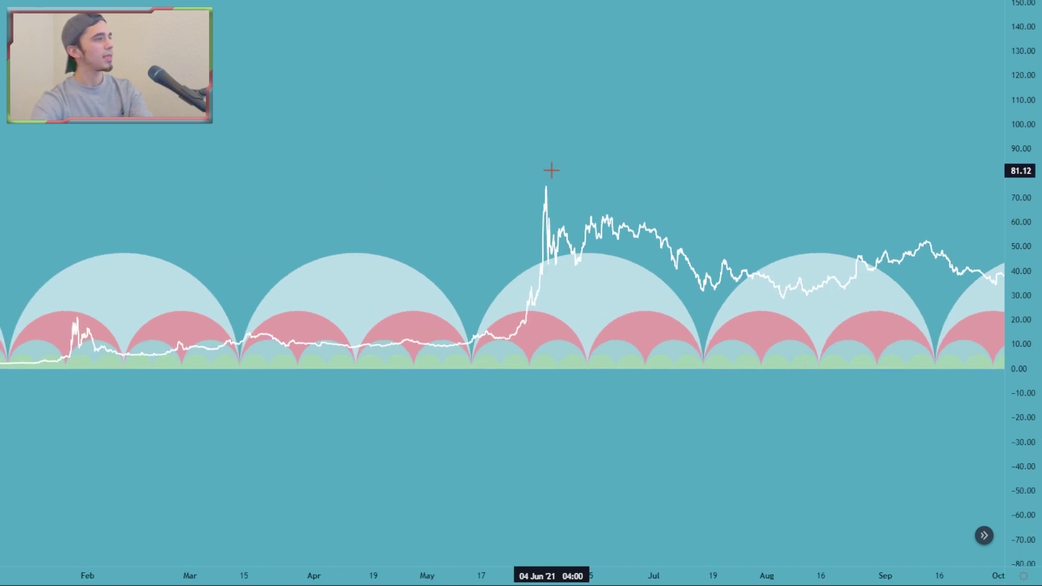
- Copy the price section from 8 January to 14 July 2021 as a red bars pattern starting at about 8, and deselect it
drag(1021, 367, 1020, 325)
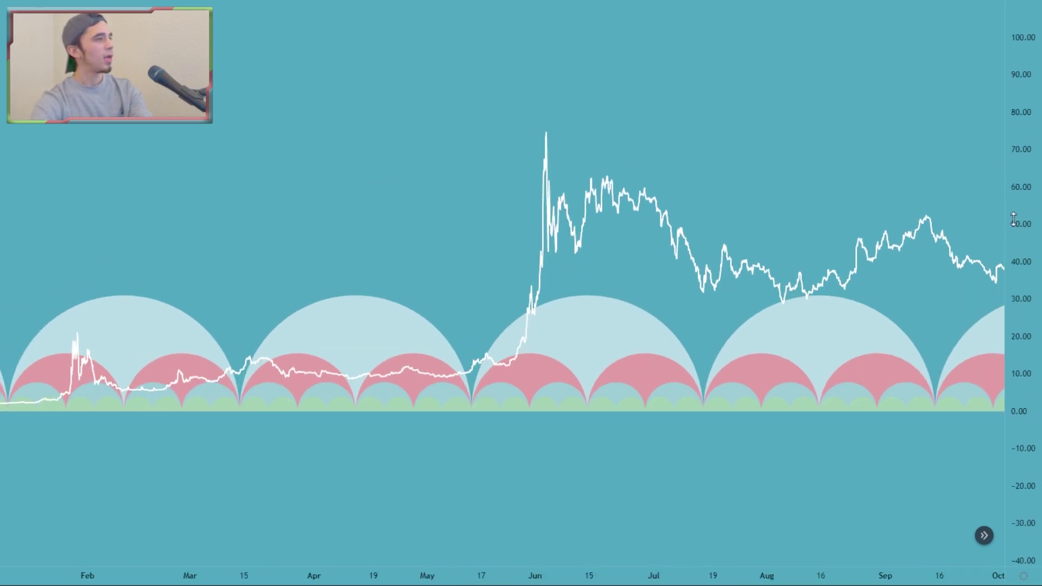
drag(287, 251, 419, 223)
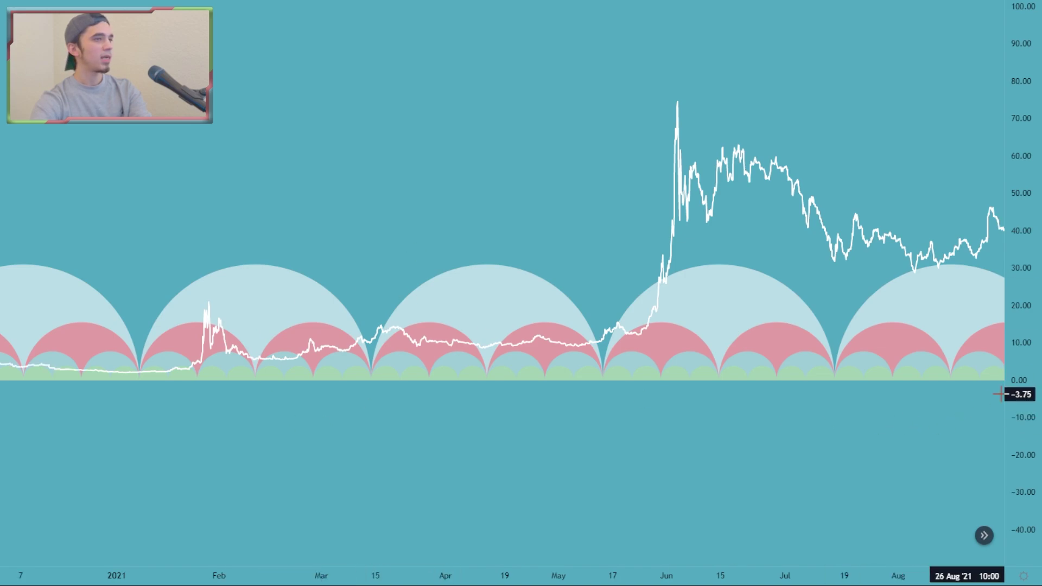
drag(1020, 394, 1021, 369)
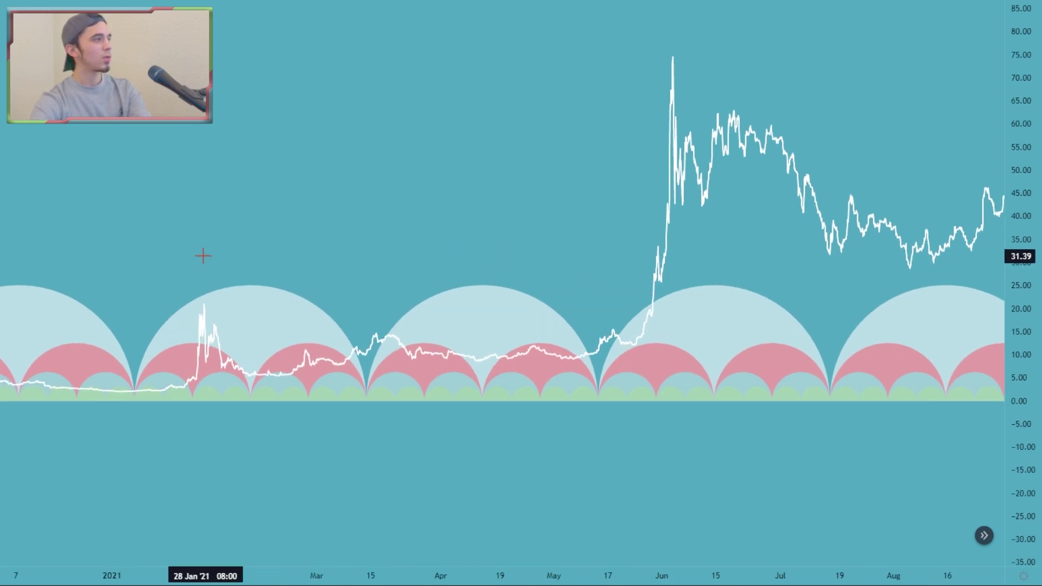
drag(310, 191, 251, 190)
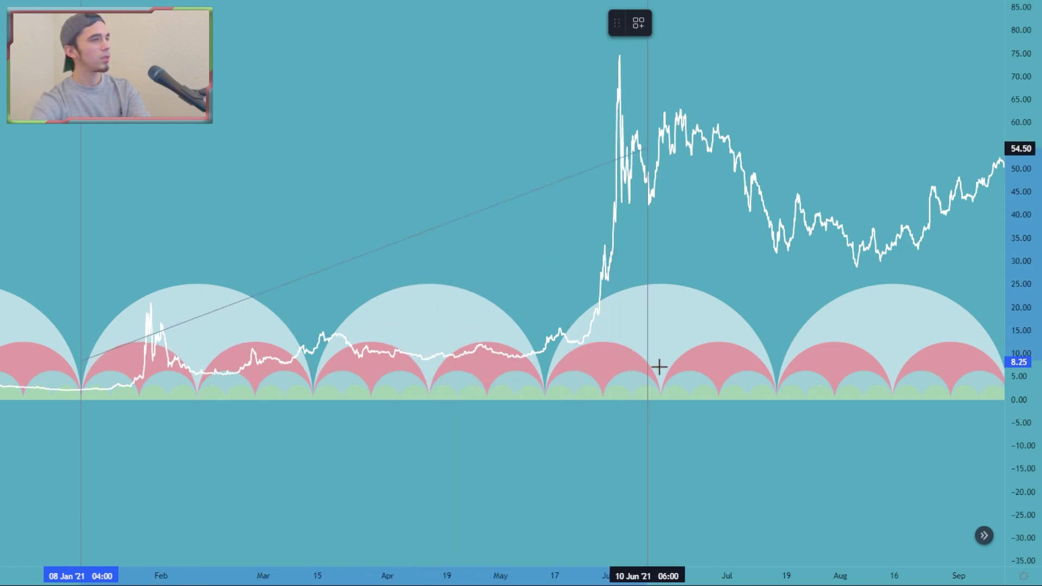
click(776, 417)
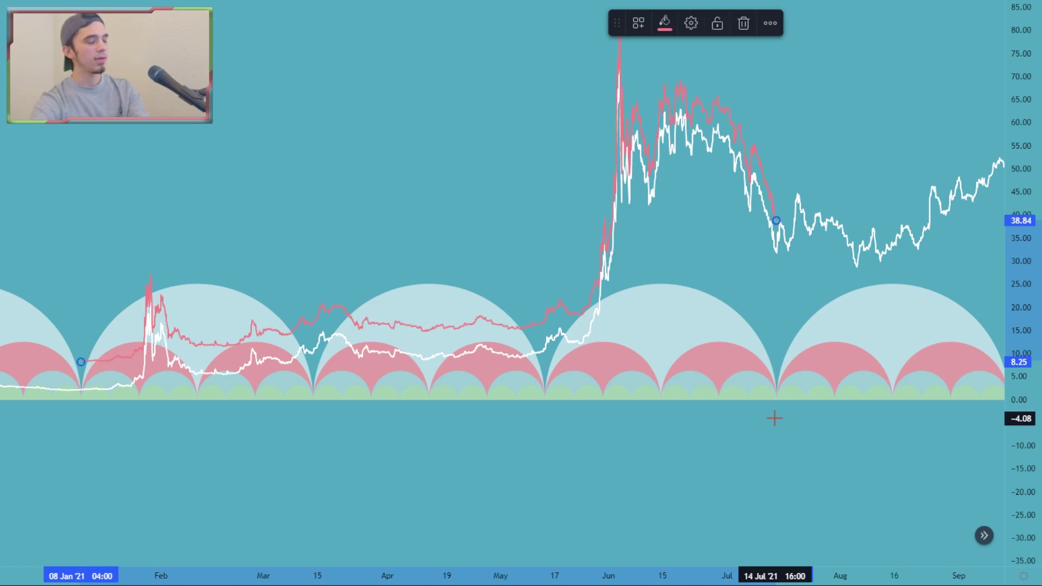
click(441, 226)
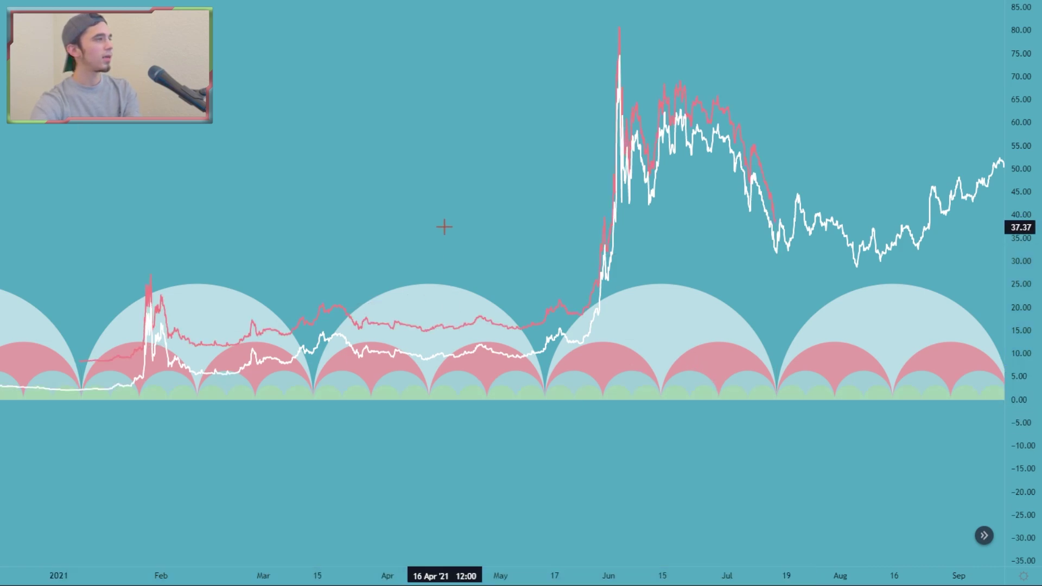
- Examine the red pattern against the cycle arcs from January 2021 through the autumn of 2021
drag(442, 225, 400, 261)
click(390, 347)
mouse_move(398, 223)
mouse_down()
mouse_move(553, 172)
mouse_move(514, 206)
mouse_up()
click(557, 170)
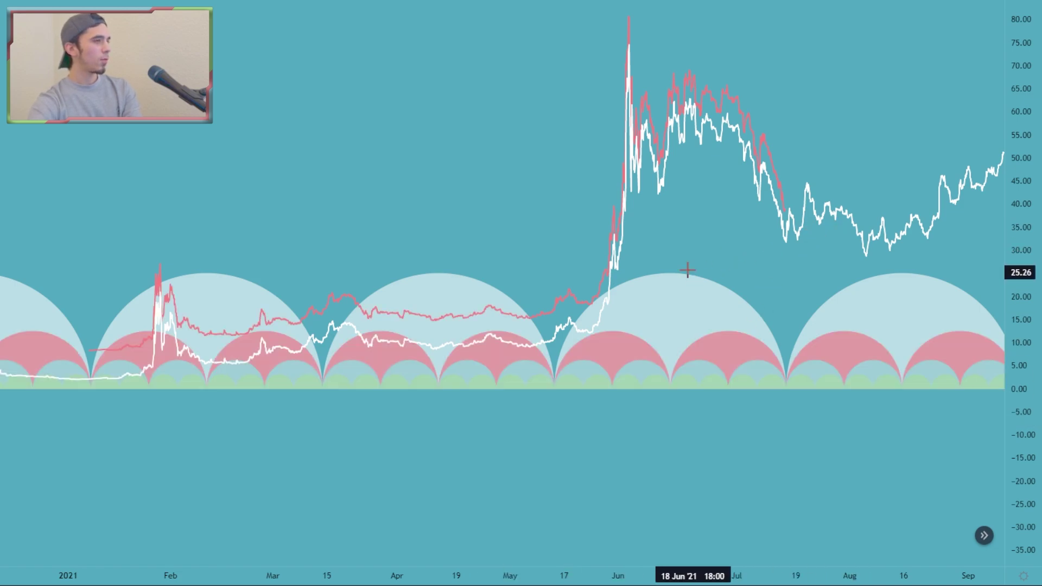
drag(687, 269, 678, 263)
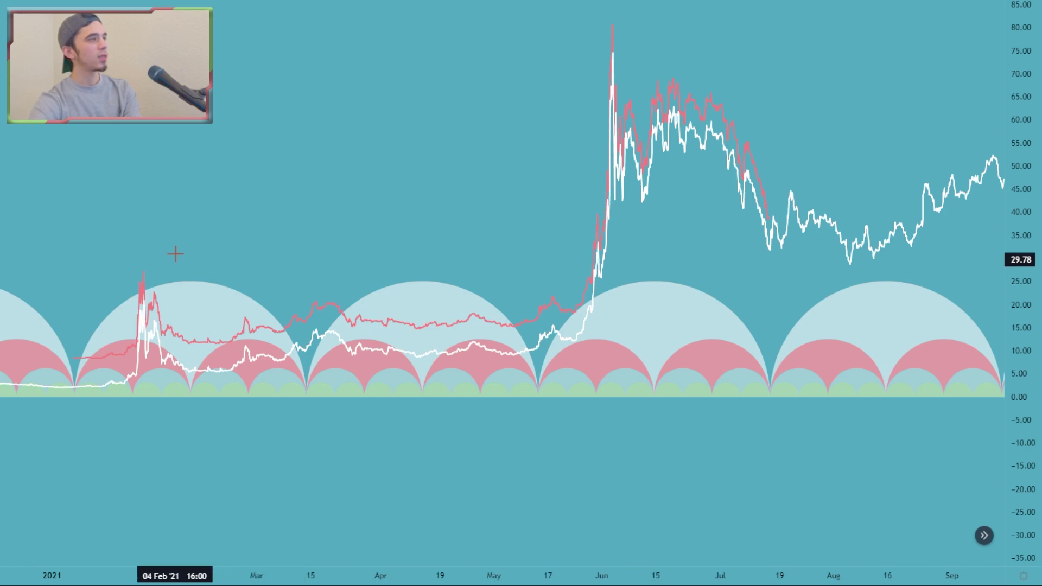
drag(661, 263, 406, 270)
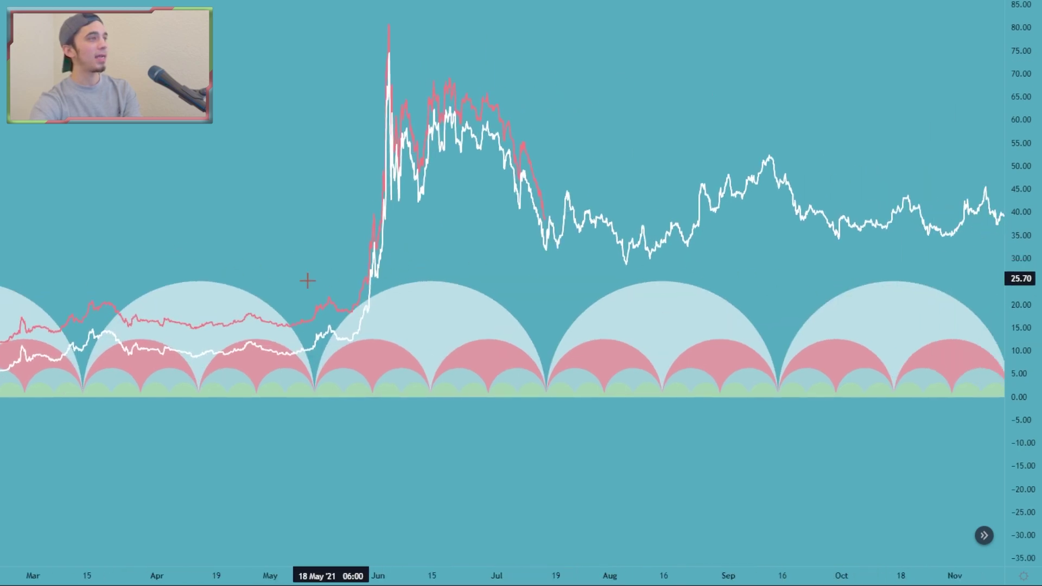
click(75, 0)
click(102, 324)
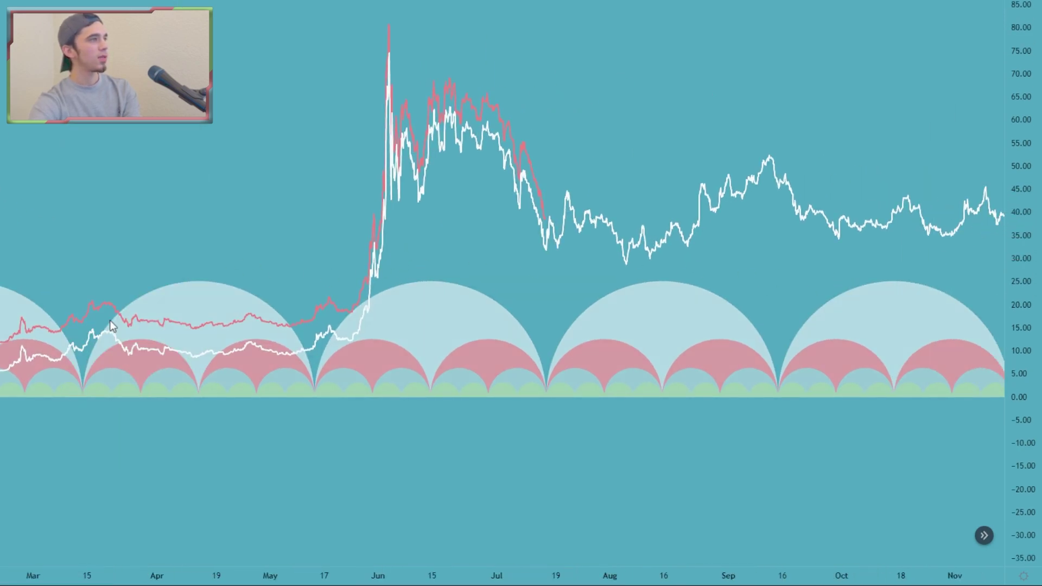
drag(714, 210, 434, 245)
- Stretch the red pattern's end out to 16 May 2022 at about 44, and deselect it
drag(501, 234, 428, 233)
scroll(423, 235, up, 4)
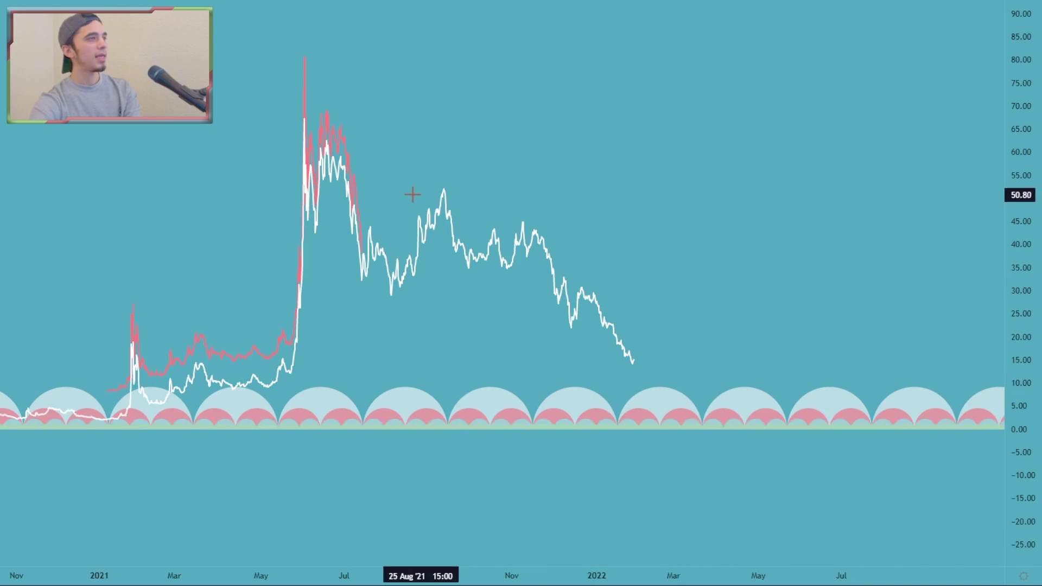
mouse_move(362, 251)
mouse_down()
mouse_move(577, 229)
mouse_move(770, 226)
mouse_up()
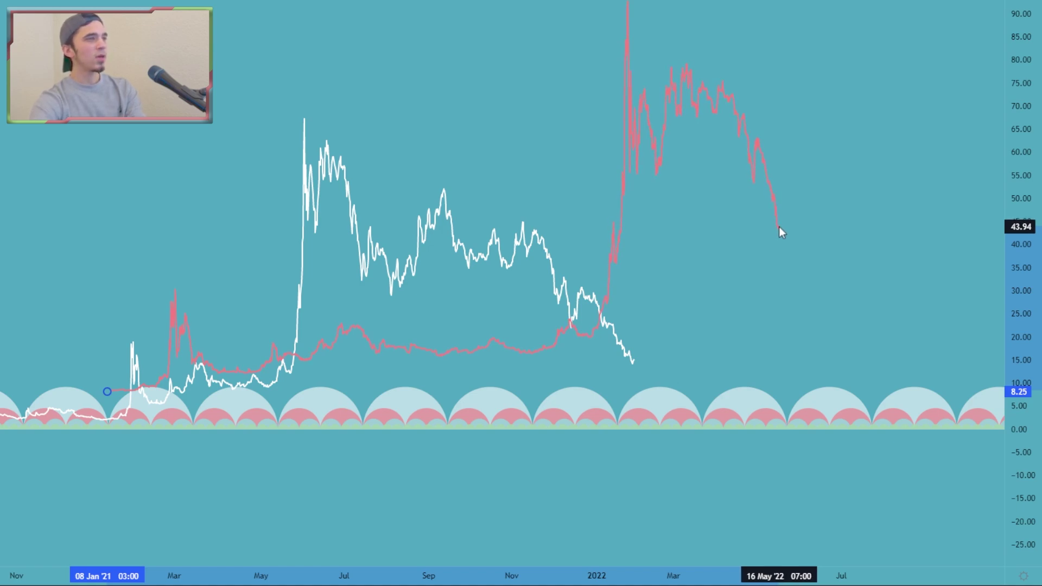
drag(779, 227, 780, 227)
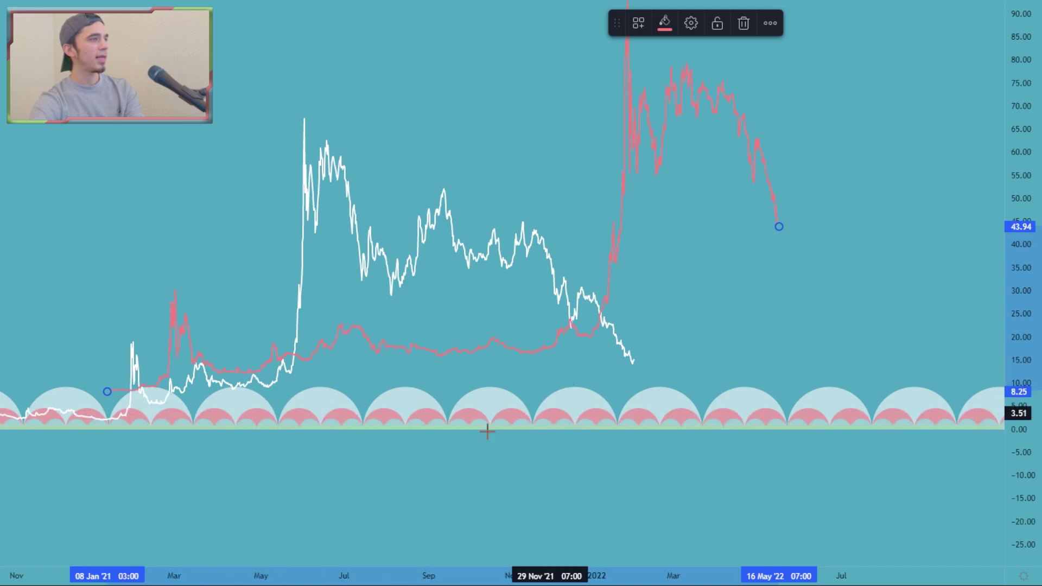
click(673, 256)
- Adjust the red pattern's end near the May 2022 cycle boundary to 18 May 2022 at about 43
scroll(672, 256, up, 3)
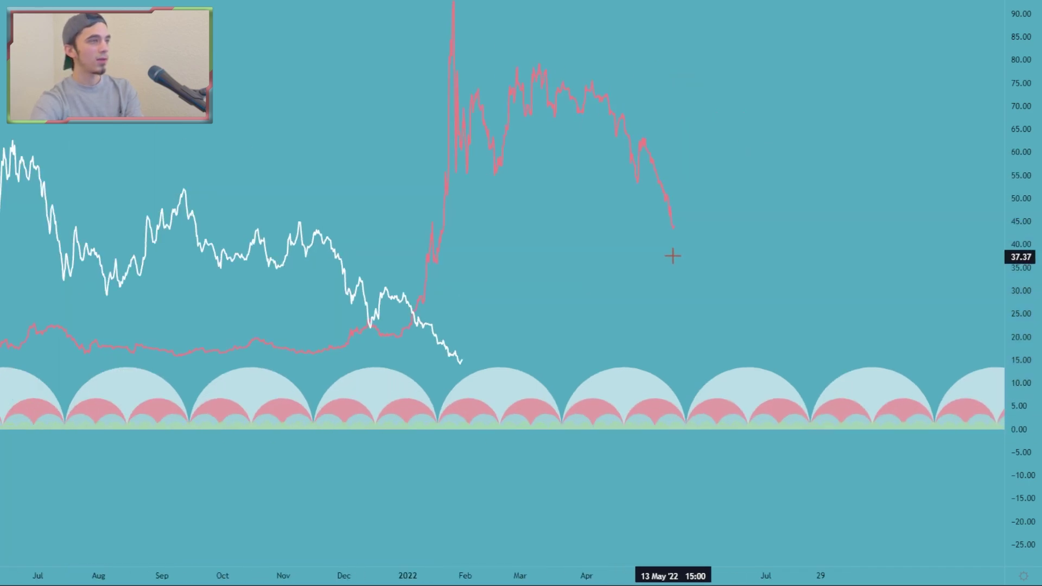
scroll(673, 256, up, 6)
scroll(697, 260, up, 2)
mouse_move(374, 263)
mouse_down()
mouse_move(690, 260)
mouse_move(691, 228)
mouse_up()
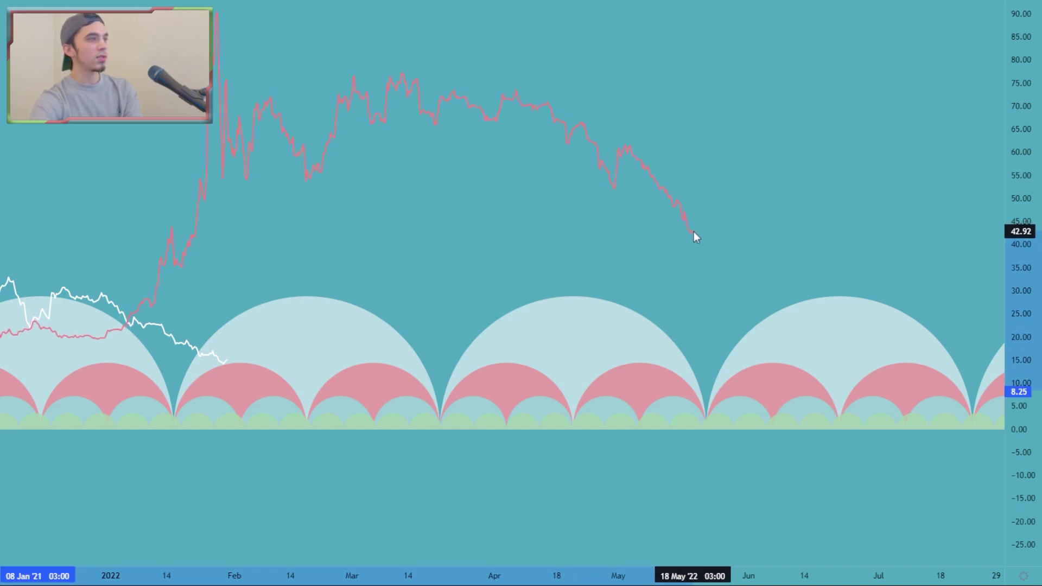
click(693, 232)
scroll(684, 237, down, 6)
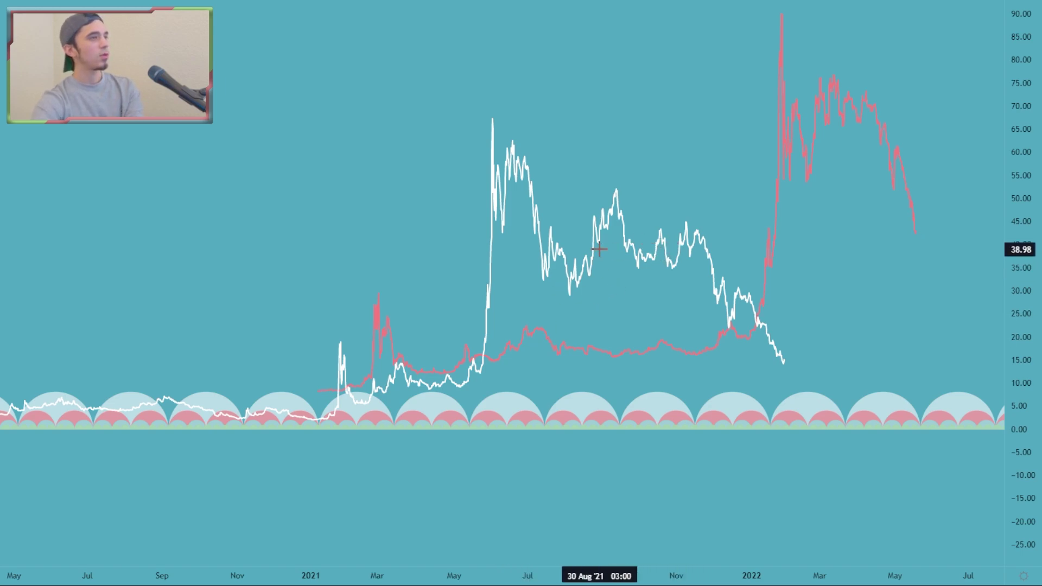
scroll(633, 235, down, 2)
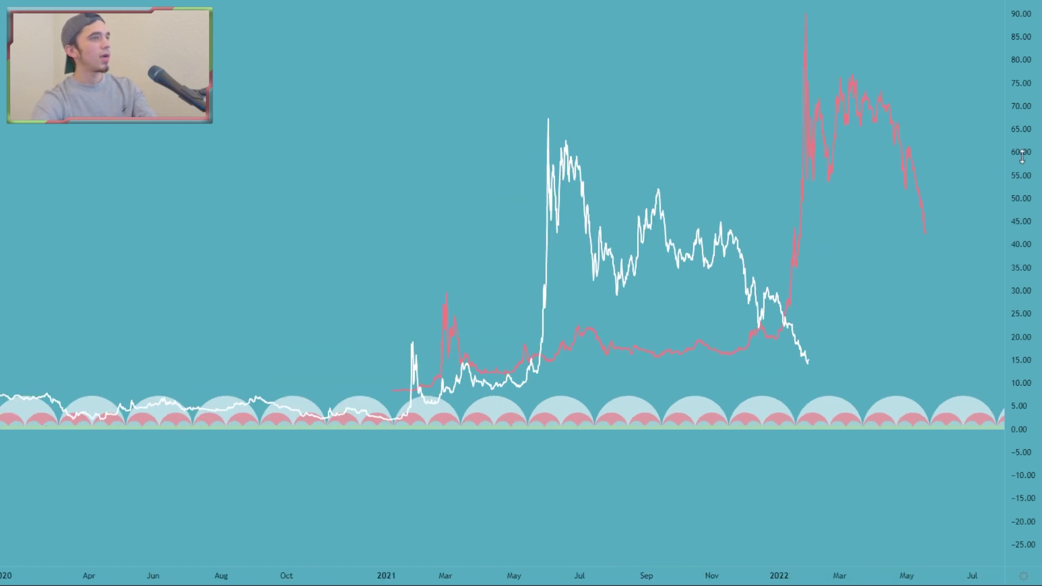
- Stretch the red pattern's end out to about mid-September 2022 at about 44
drag(930, 292, 771, 293)
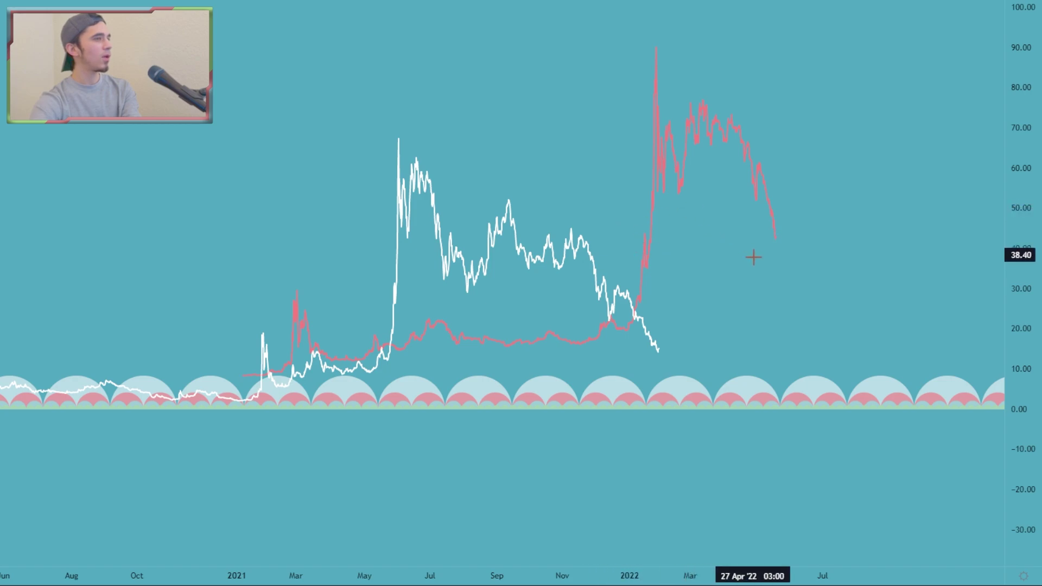
drag(751, 253, 689, 286)
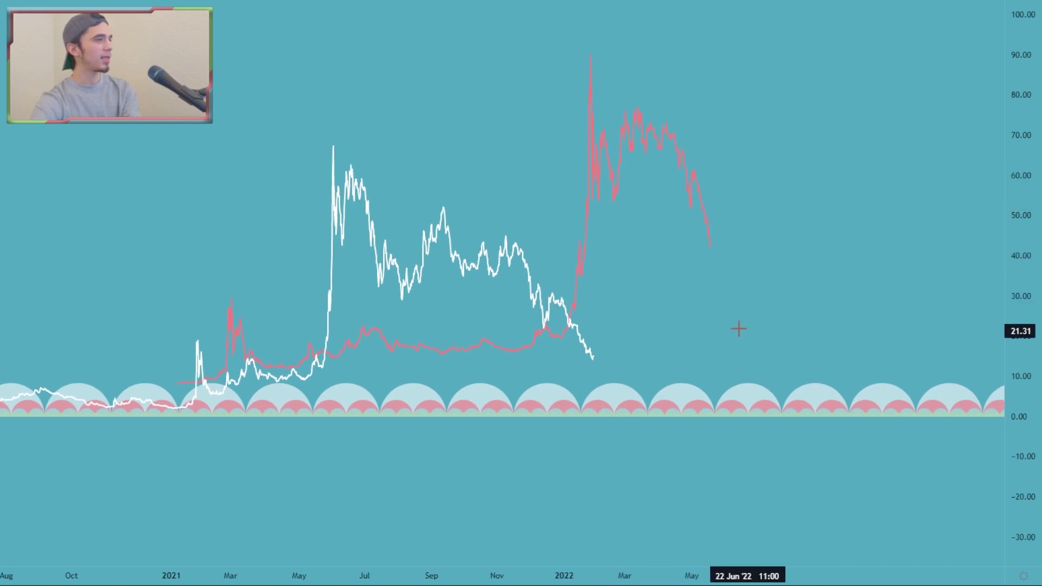
scroll(597, 255, up, 2)
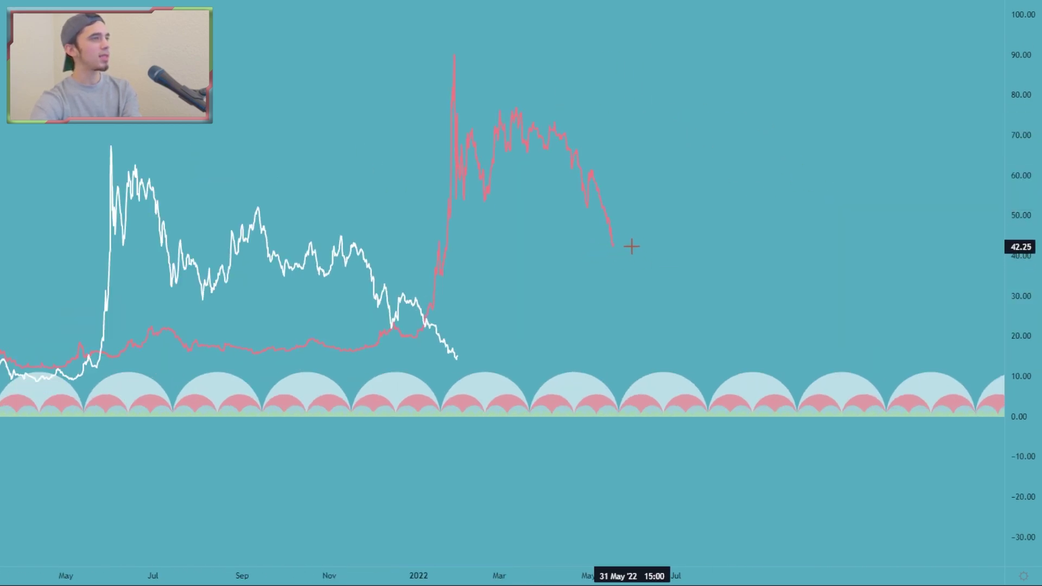
scroll(577, 283, down, 2)
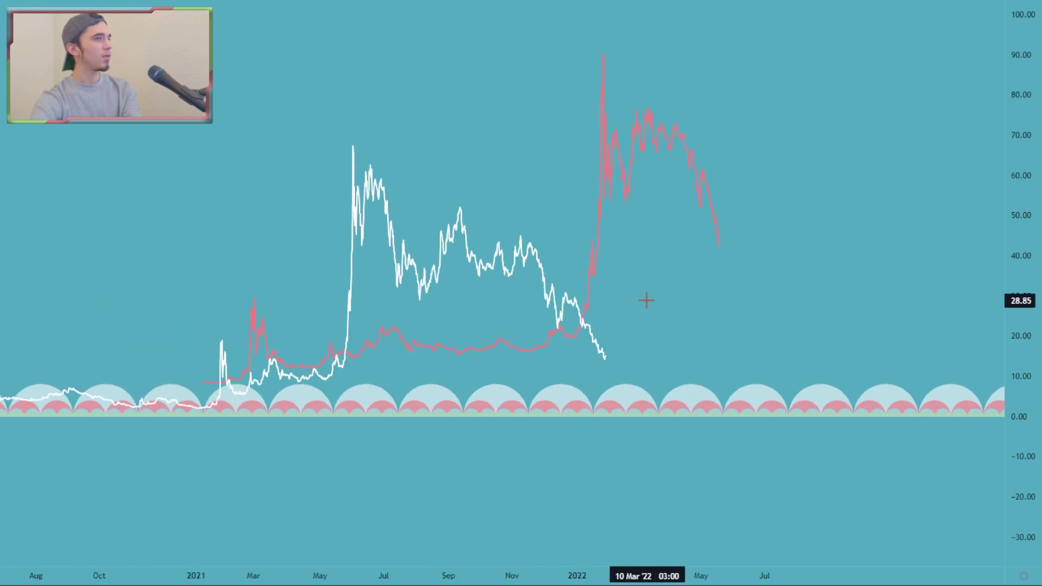
drag(784, 293, 612, 344)
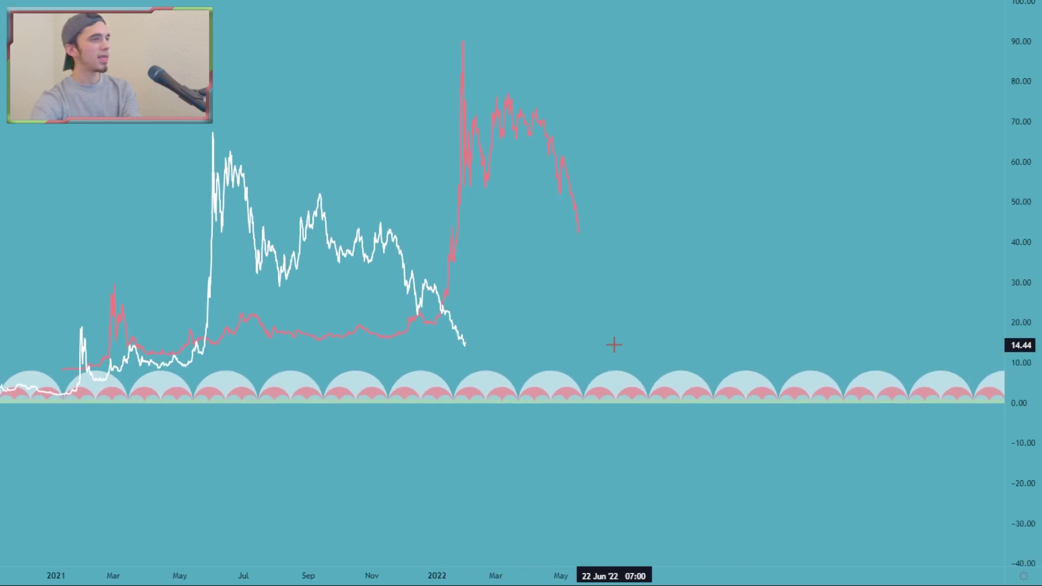
drag(580, 230, 705, 228)
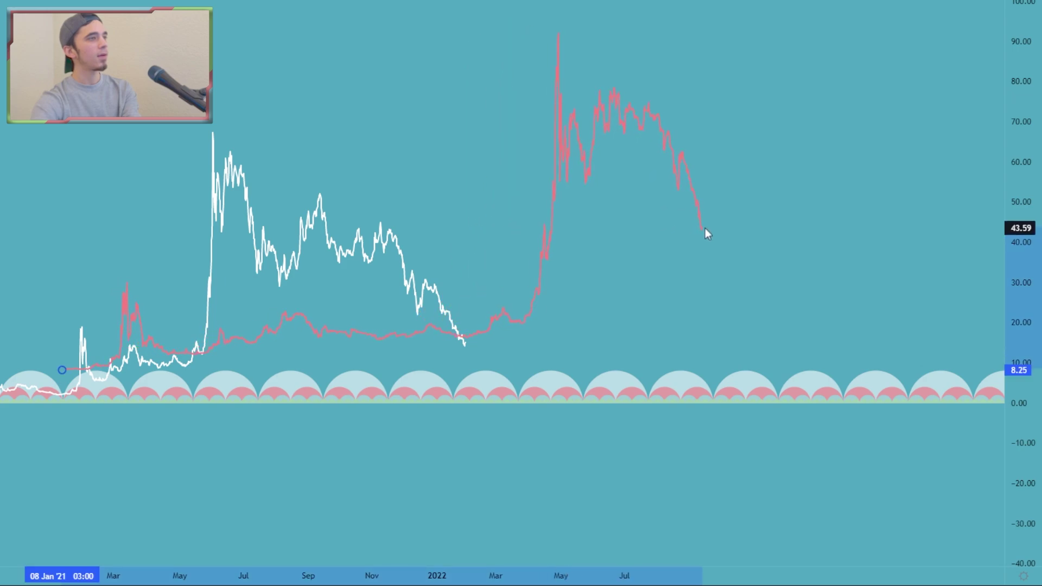
- Align the red pattern's end with the September 2022 cycle boundary and lower it to about 28
scroll(773, 237, up, 13)
mouse_move(773, 228)
mouse_down()
mouse_move(716, 240)
mouse_move(369, 242)
mouse_up()
scroll(774, 222, down, 5)
scroll(790, 255, up, 3)
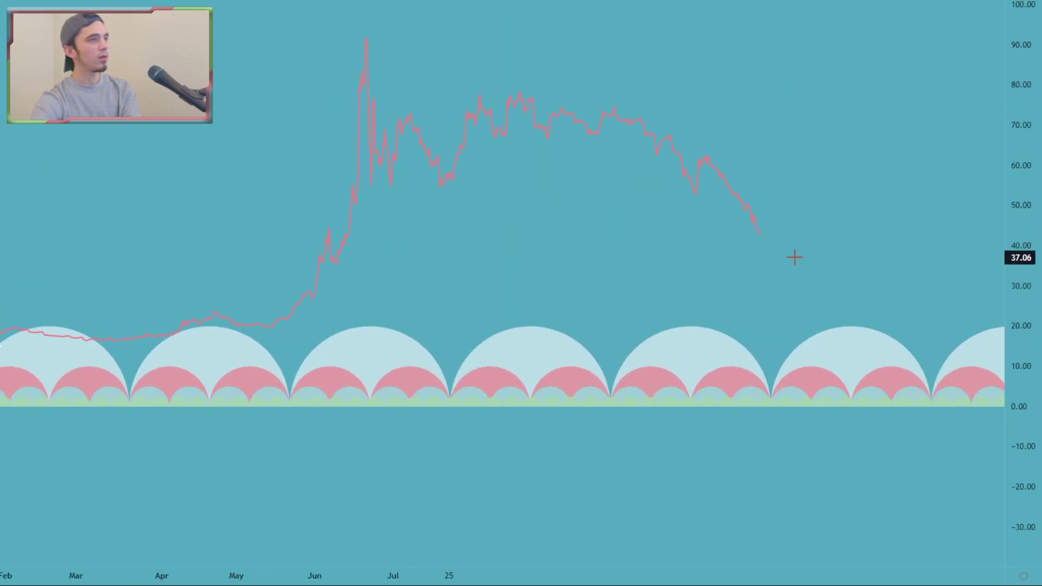
mouse_move(838, 233)
mouse_down()
mouse_move(848, 322)
mouse_move(845, 293)
mouse_up()
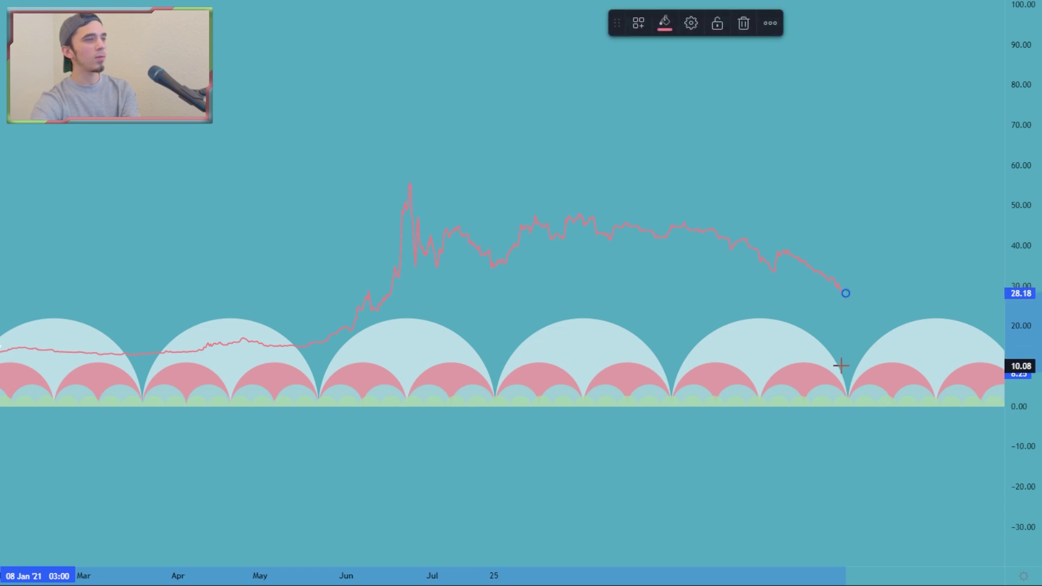
- Raise the red pattern's September 2022 end to about 54, keeping it on the cycle boundary
scroll(827, 407, down, 3)
scroll(827, 407, down, 3)
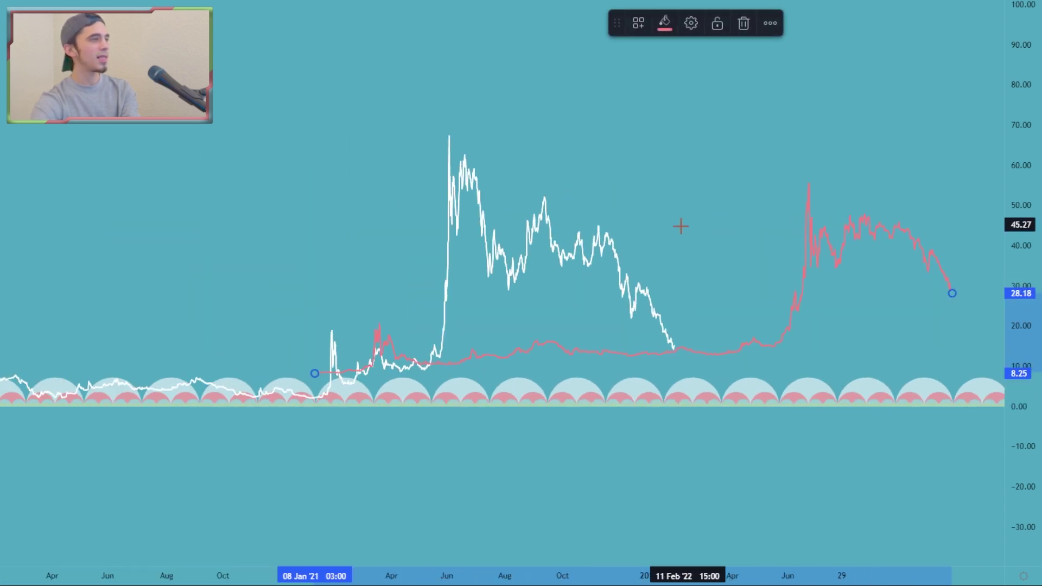
drag(681, 226, 653, 226)
drag(1013, 312, 1014, 222)
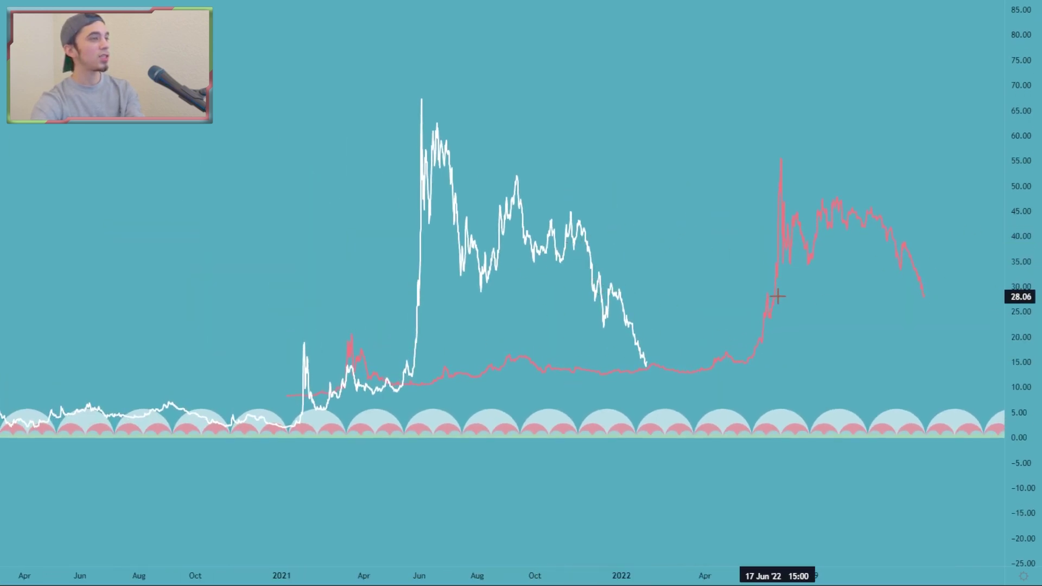
drag(924, 295, 923, 267)
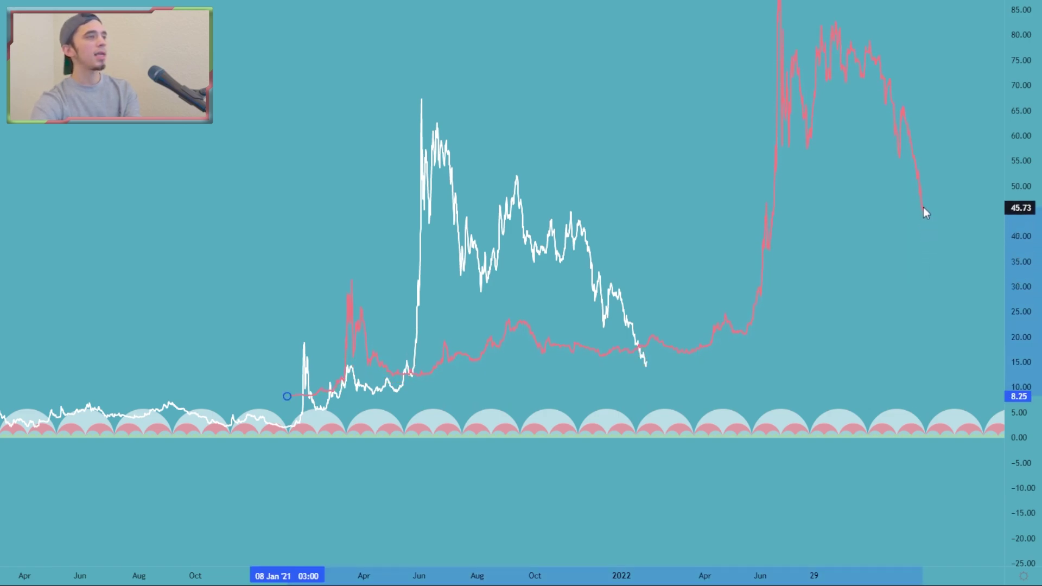
drag(923, 180, 923, 167)
- Move the whole red pattern back so it runs from 9 April 2020 at about 3 to 23 February 2022 at about 49
drag(379, 233, 413, 231)
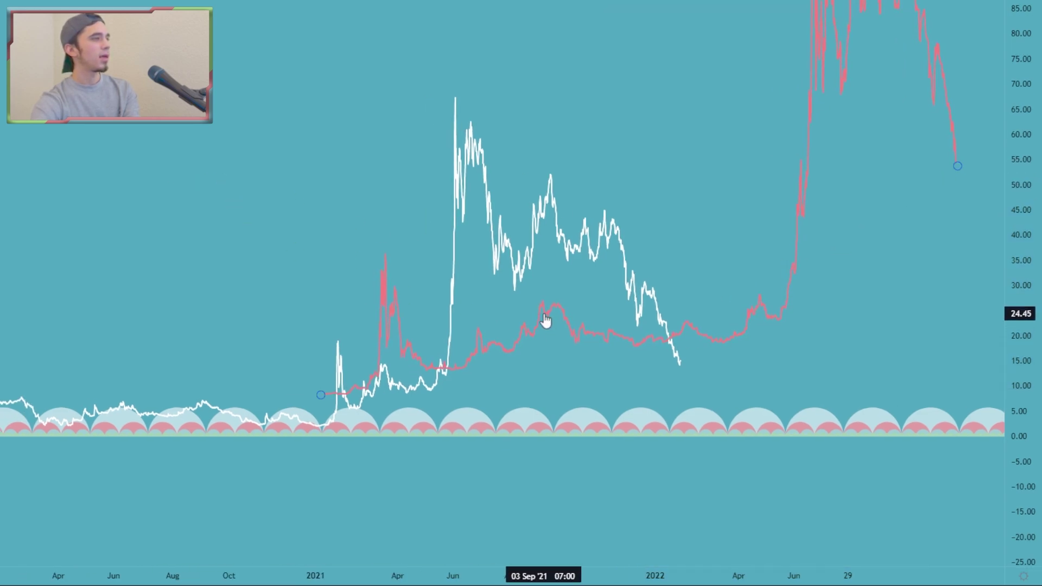
mouse_move(545, 321)
mouse_down()
mouse_move(539, 310)
mouse_move(372, 309)
mouse_move(314, 360)
mouse_move(288, 339)
mouse_up()
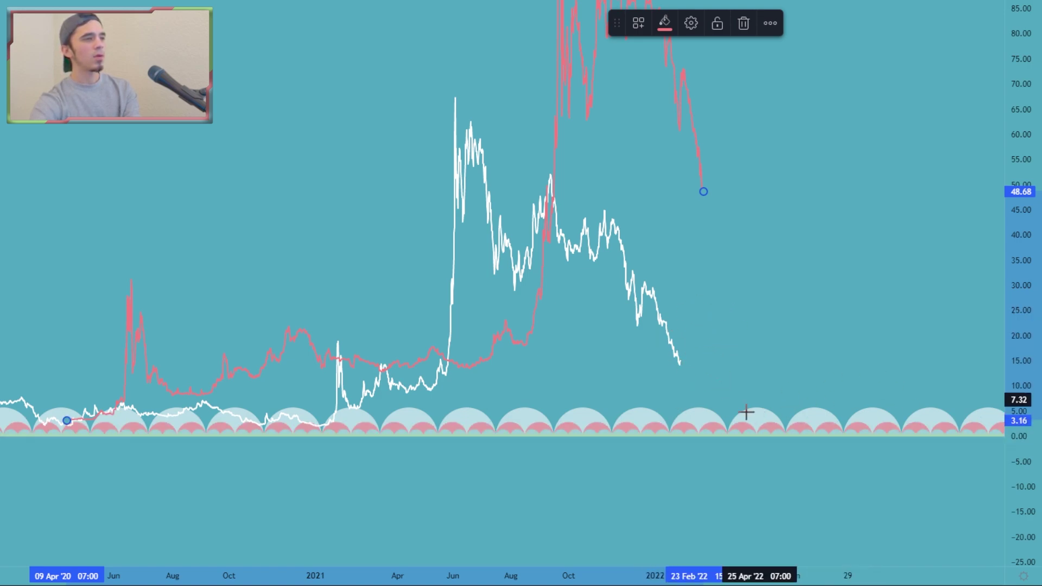
drag(126, 148, 402, 149)
scroll(297, 187, up, 4)
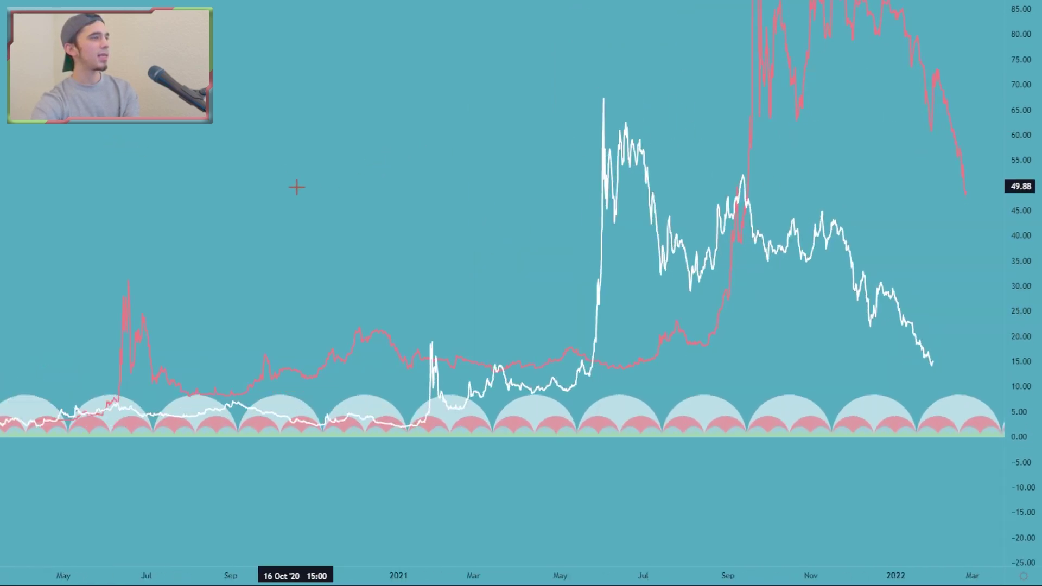
- Shift the whole red pattern further back so it ends around 16 November 2021 at about 46
drag(297, 188, 623, 263)
drag(607, 319, 472, 334)
drag(549, 269, 230, 258)
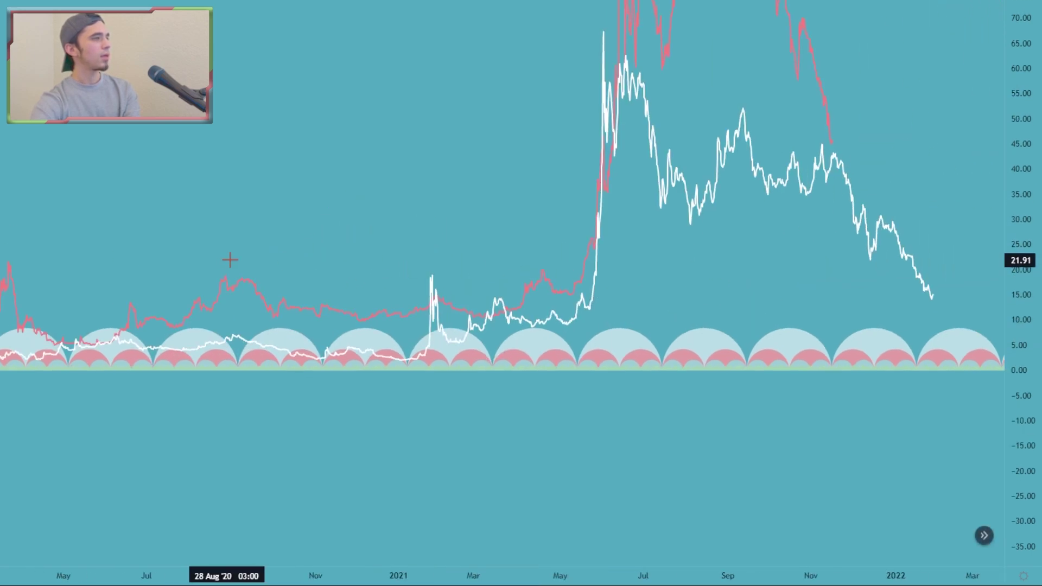
- Nudge the red pattern's end onto the mid-November 2021 cycle boundary at about 45
drag(429, 203, 524, 240)
scroll(434, 244, up, 8)
scroll(524, 240, up, 5)
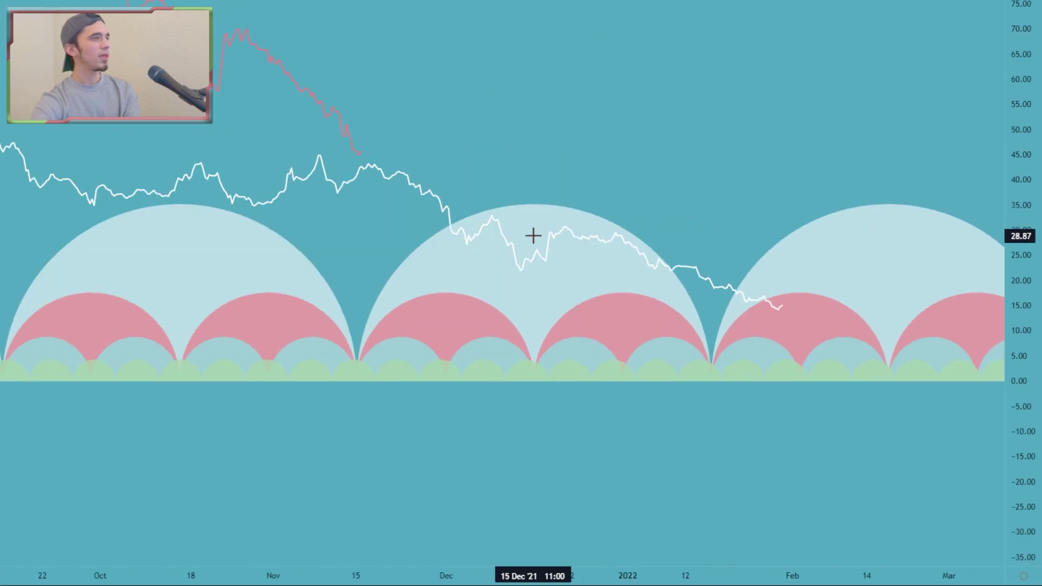
drag(166, 212, 426, 208)
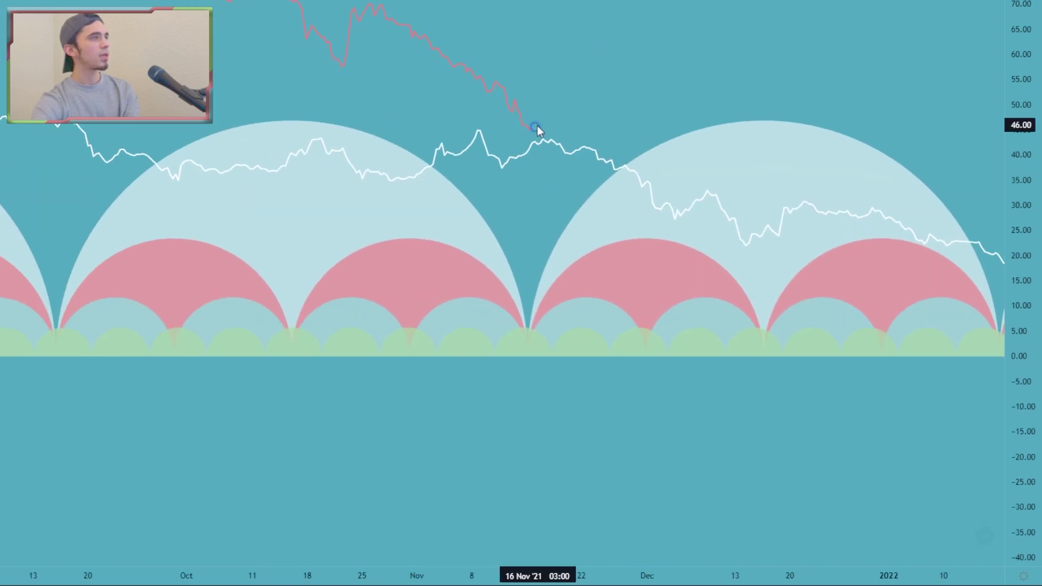
drag(536, 126, 527, 129)
- Examine the shifted red pattern against price and the cycle arcs from early 2020 to January 2022
scroll(537, 133, down, 12)
drag(732, 245, 760, 284)
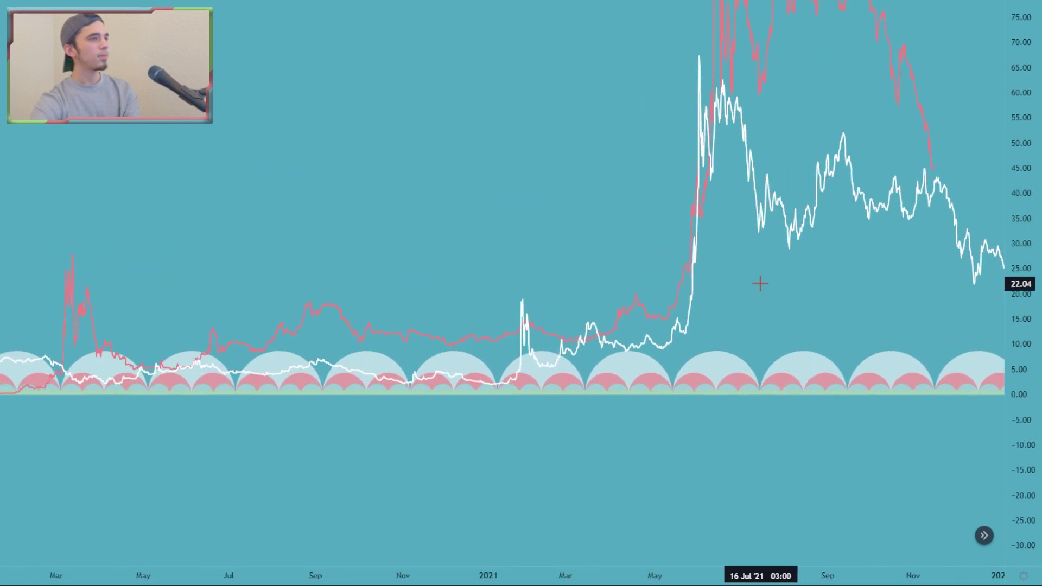
scroll(761, 284, down, 1)
drag(1018, 283, 1018, 275)
scroll(814, 291, up, 4)
drag(788, 291, 731, 292)
scroll(731, 292, down, 1)
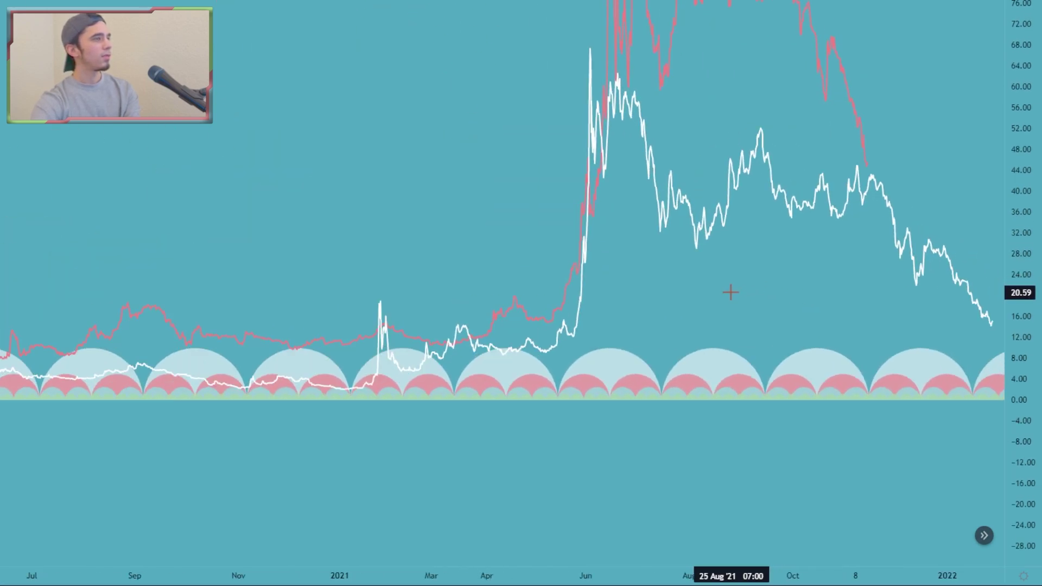
scroll(730, 292, down, 4)
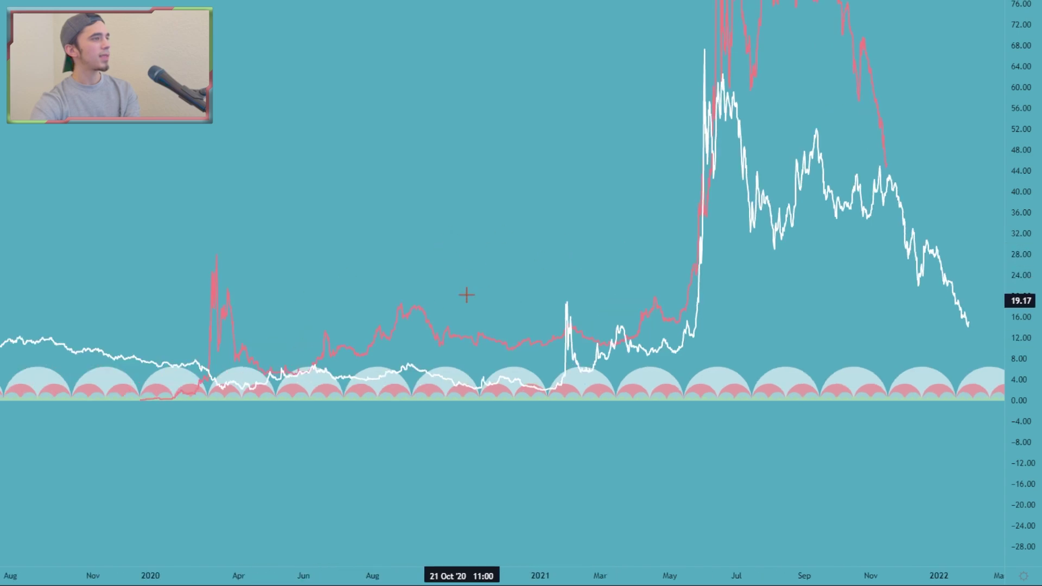
- Move the red pattern forward to end in August 2022 at about 82, and pull its start down to 1 October 2020 at about -30
mouse_move(466, 294)
mouse_down()
mouse_move(347, 315)
mouse_move(322, 337)
mouse_move(373, 303)
mouse_move(314, 307)
mouse_move(310, 288)
mouse_move(504, 237)
mouse_move(640, 242)
mouse_move(625, 142)
mouse_up()
drag(591, 281, 489, 352)
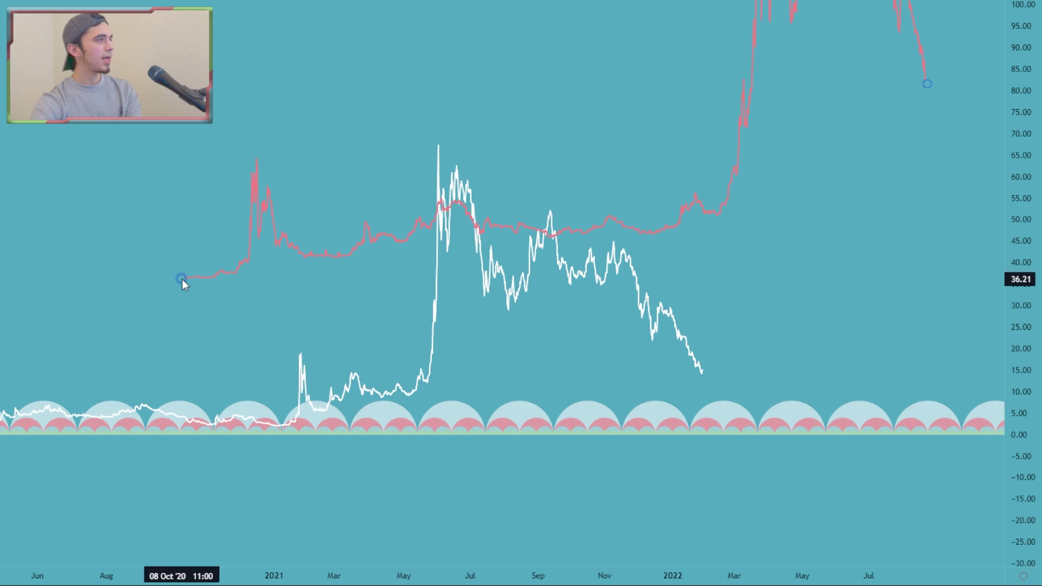
drag(181, 279, 180, 285)
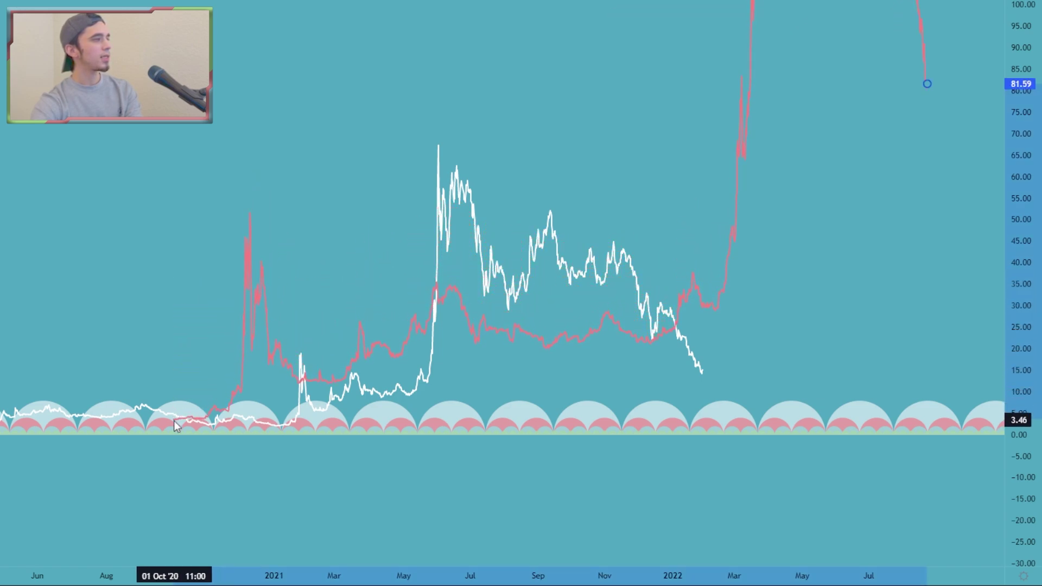
drag(174, 431, 175, 555)
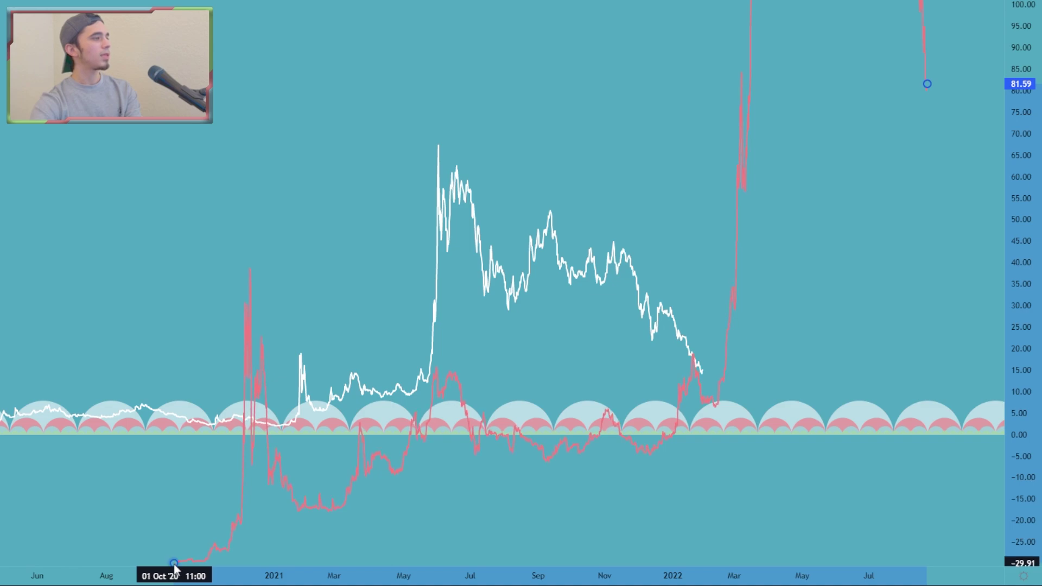
drag(174, 565, 174, 565)
- Move the whole red pattern above price so it starts on 8 October 2020 at about 32
scroll(429, 484, up, 4)
drag(378, 455, 799, 412)
scroll(760, 410, up, 4)
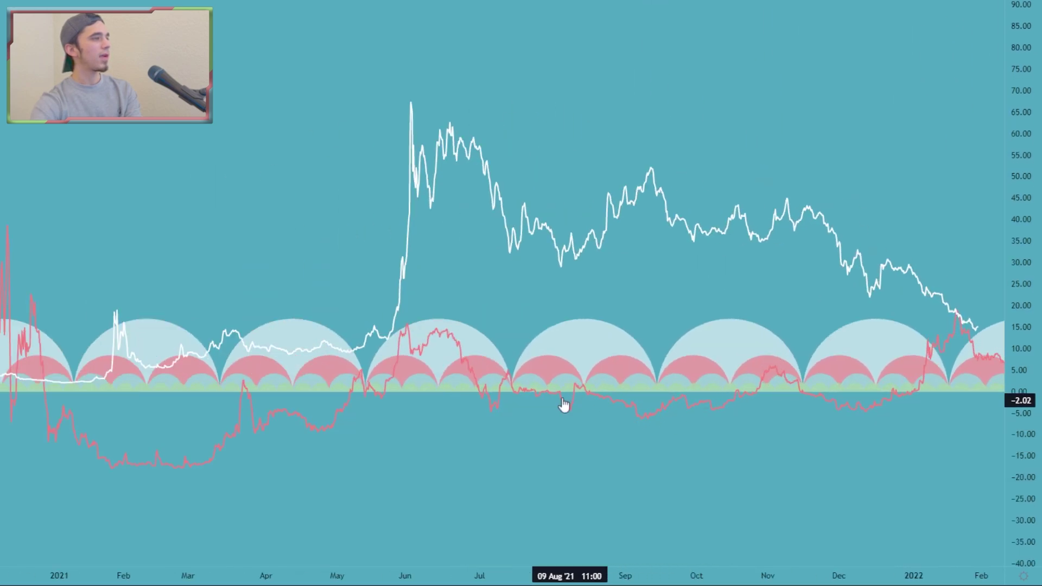
drag(500, 406, 512, 139)
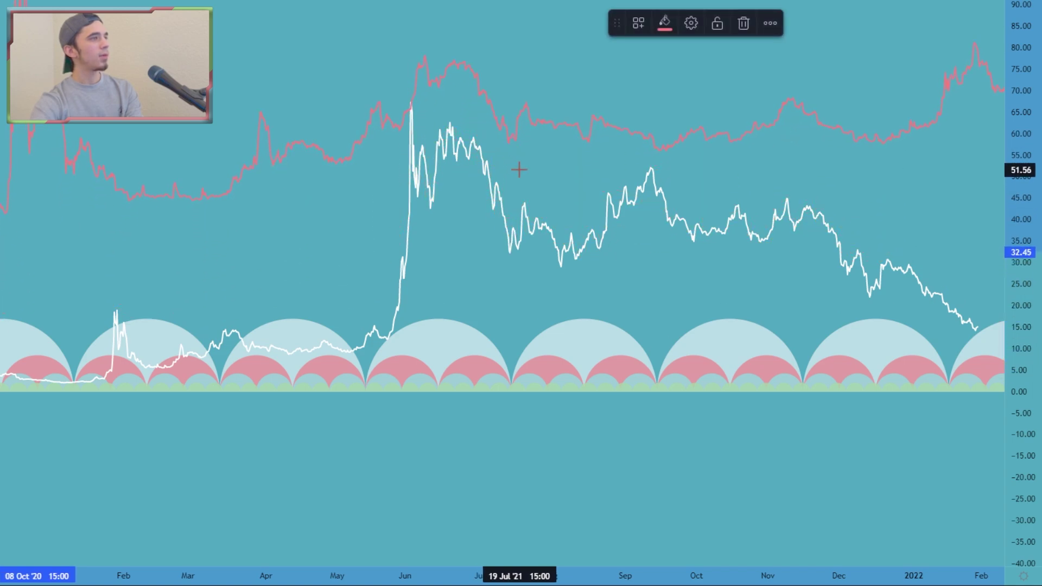
- Compare the raised red pattern with price and the cycle arcs from late 2020 to early 2022
scroll(258, 62, up, 3)
scroll(276, 108, down, 3)
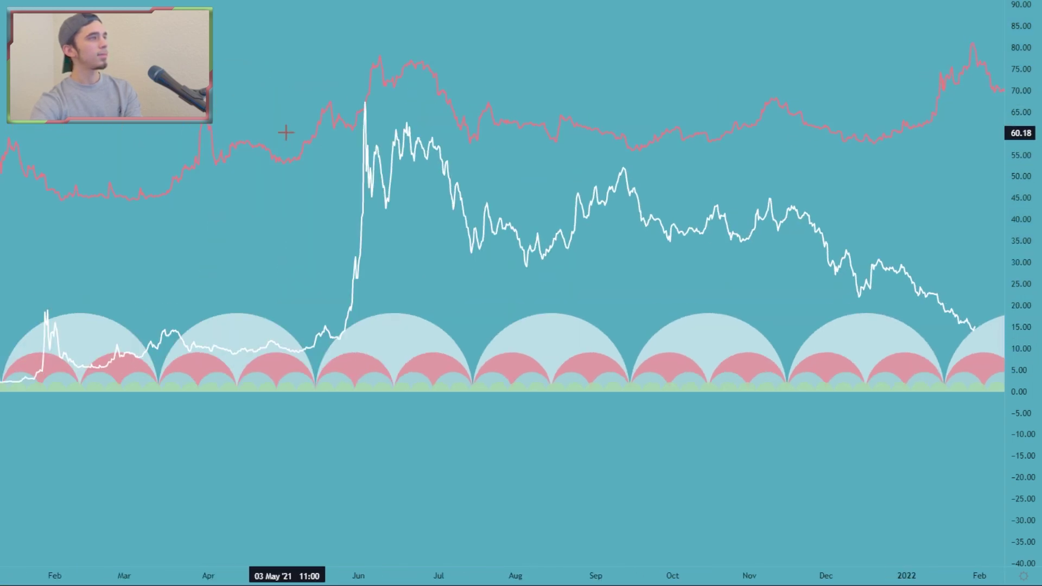
drag(201, 304, 342, 167)
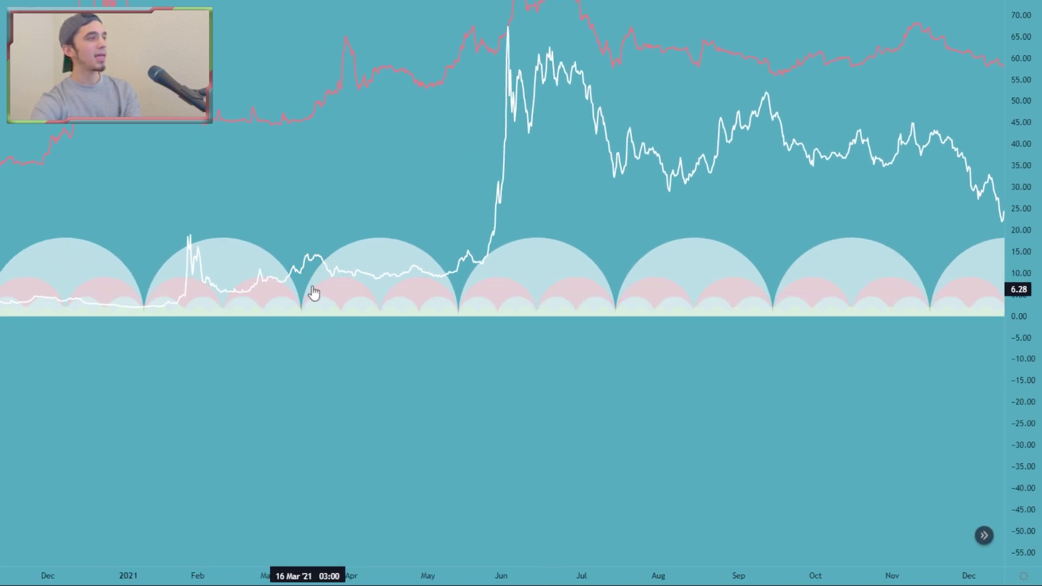
scroll(407, 202, down, 3)
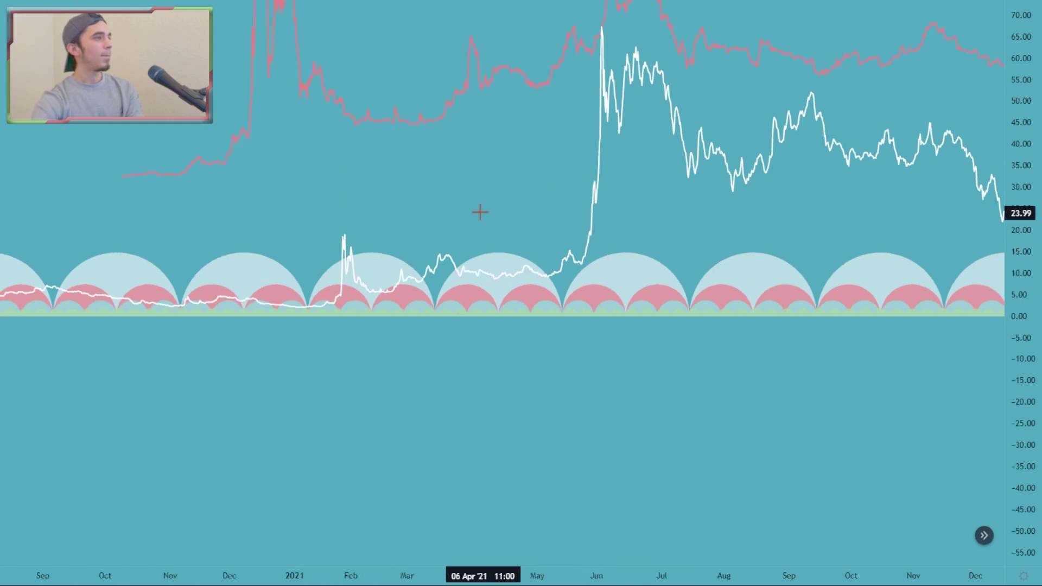
drag(479, 212, 355, 285)
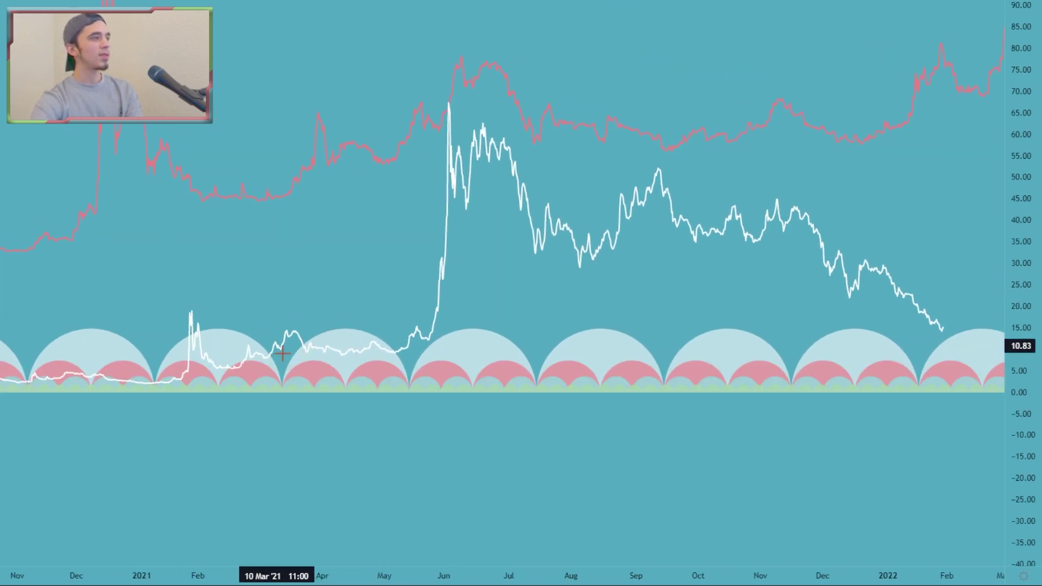
scroll(516, 269, down, 3)
drag(516, 270, 425, 306)
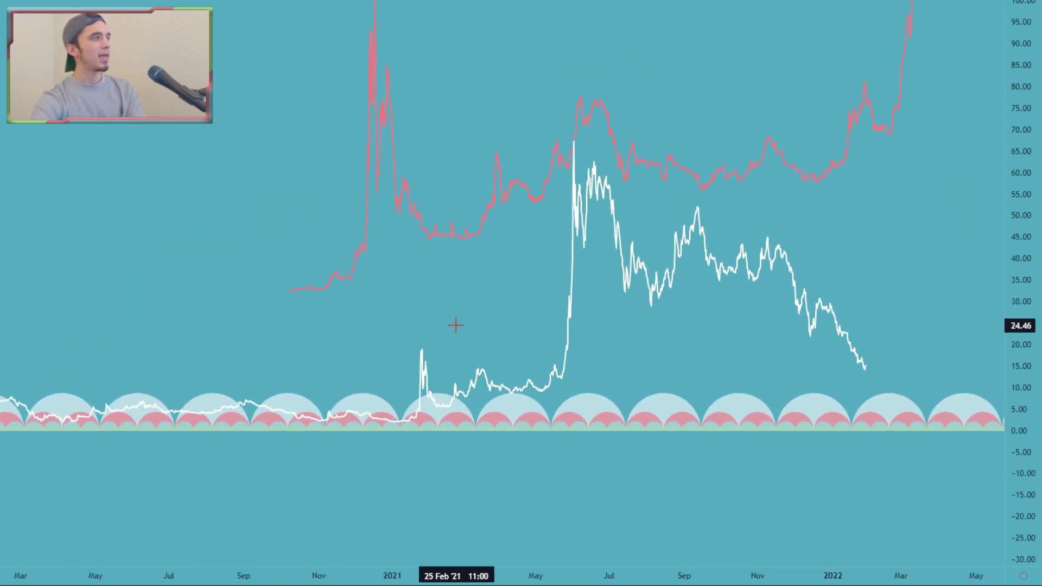
- Set the chart interval to 2 hours
scroll(455, 326, up, 2)
click(85, 2)
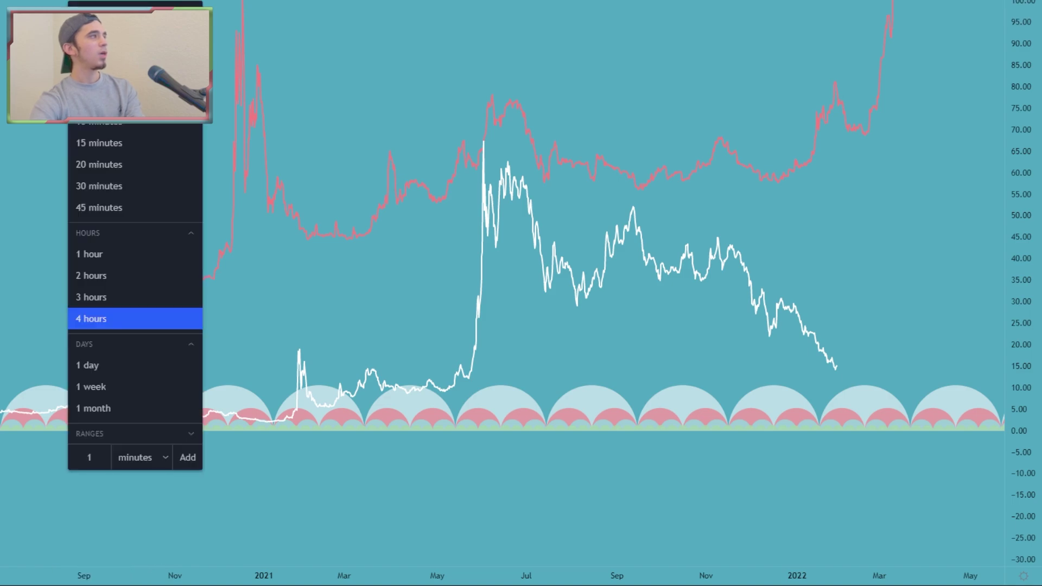
click(108, 278)
scroll(338, 170, down, 5)
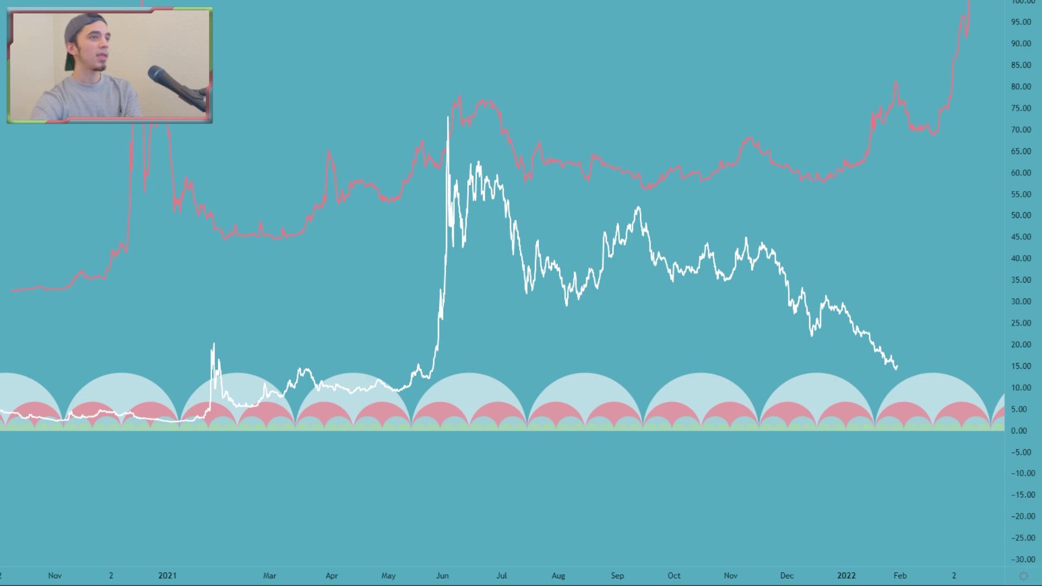
- Examine the price swings on the 2-hour chart against the red pattern from early 2021 to February 2022
scroll(489, 261, up, 3)
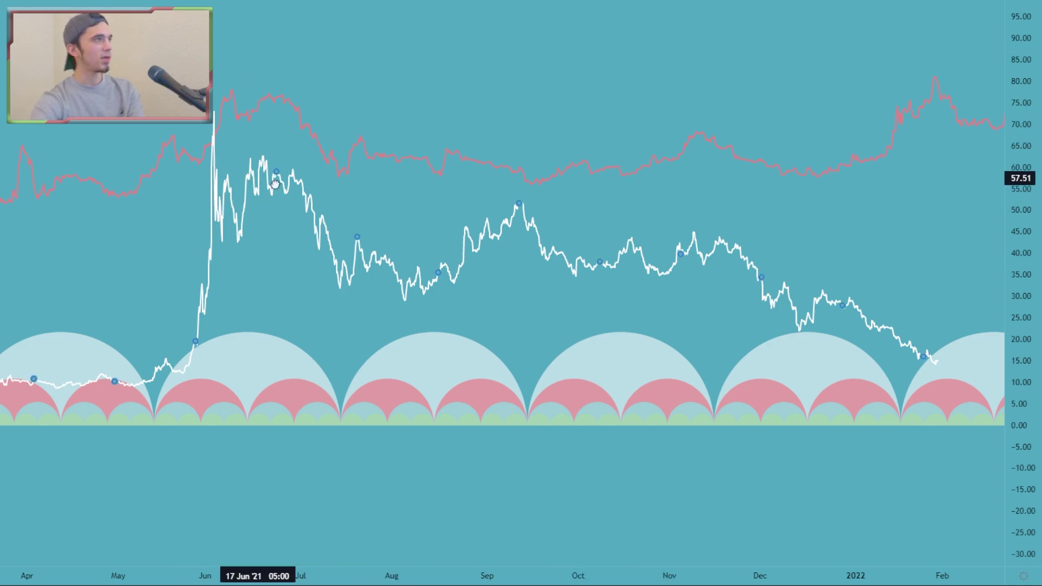
drag(259, 177, 564, 228)
scroll(570, 238, up, 2)
scroll(570, 238, down, 4)
drag(743, 281, 451, 273)
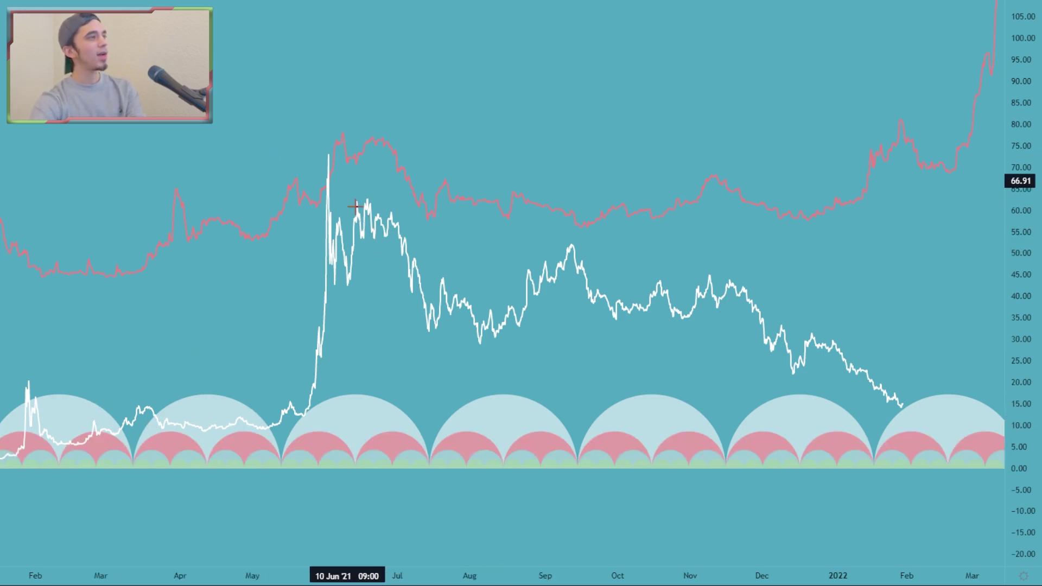
scroll(402, 181, down, 2)
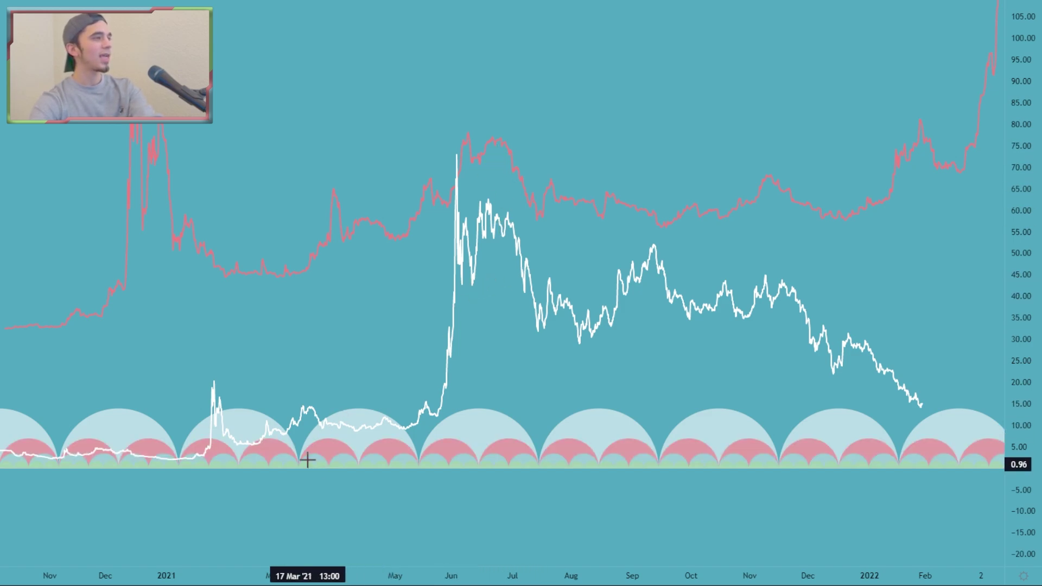
- Move the whole red pattern down onto price so it starts on 9 October 2020 at about 8
scroll(543, 292, up, 2)
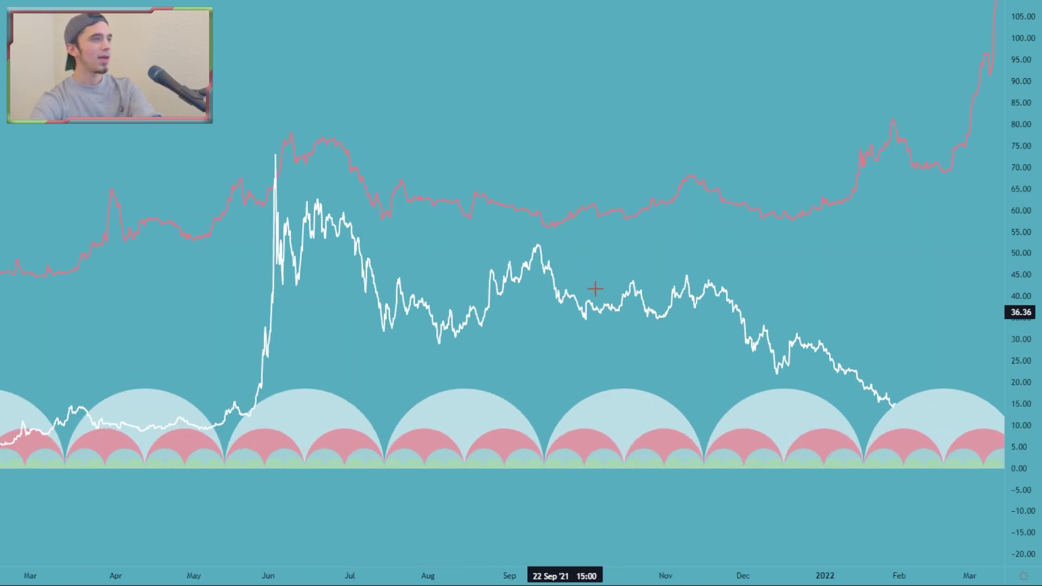
scroll(595, 291, down, 3)
drag(867, 283, 737, 313)
drag(865, 259, 778, 245)
drag(721, 311, 828, 295)
drag(447, 279, 414, 249)
scroll(414, 249, up, 1)
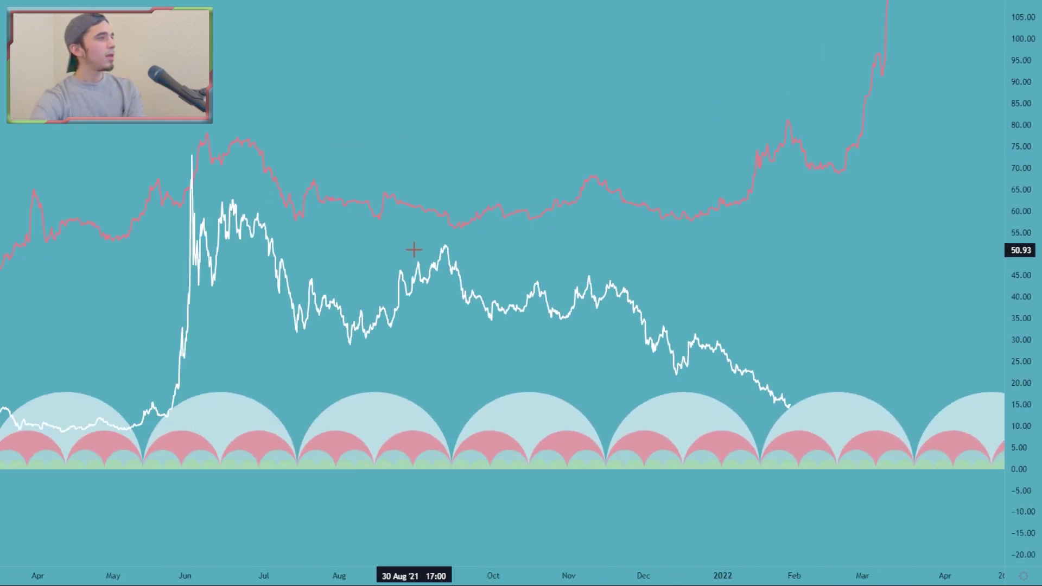
drag(348, 210, 349, 308)
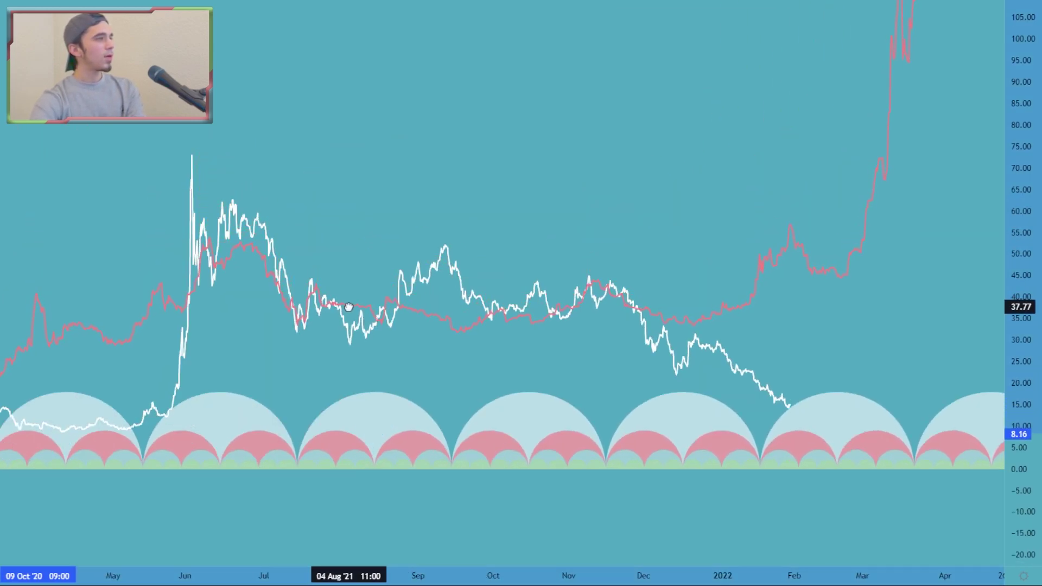
- Compare the overlaid red pattern with the price swings and cycle arcs from October 2020 to early 2022
scroll(471, 236, down, 3)
drag(523, 212, 536, 169)
scroll(536, 159, up, 1)
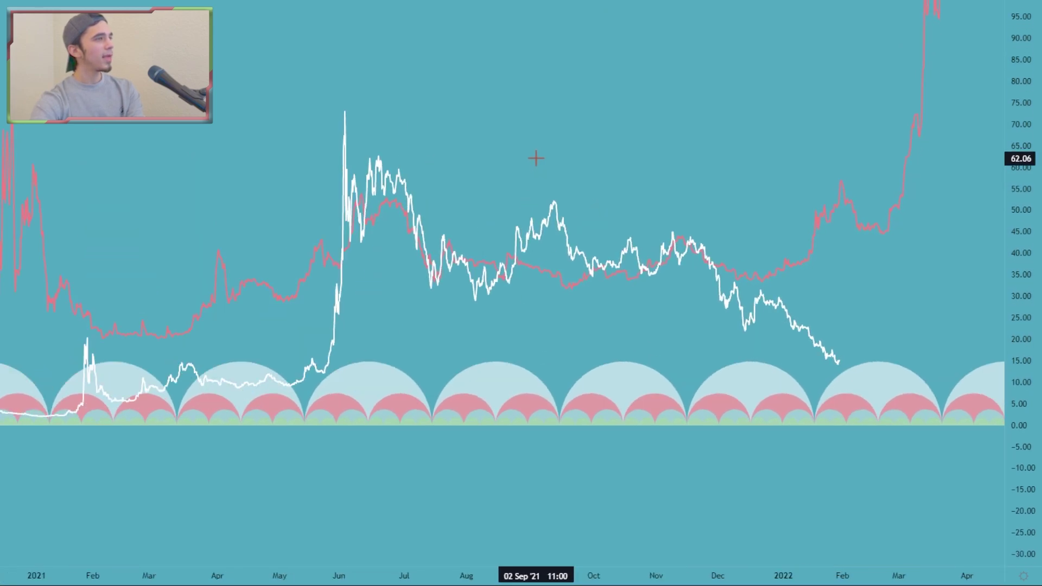
drag(280, 324, 438, 288)
drag(472, 244, 306, 235)
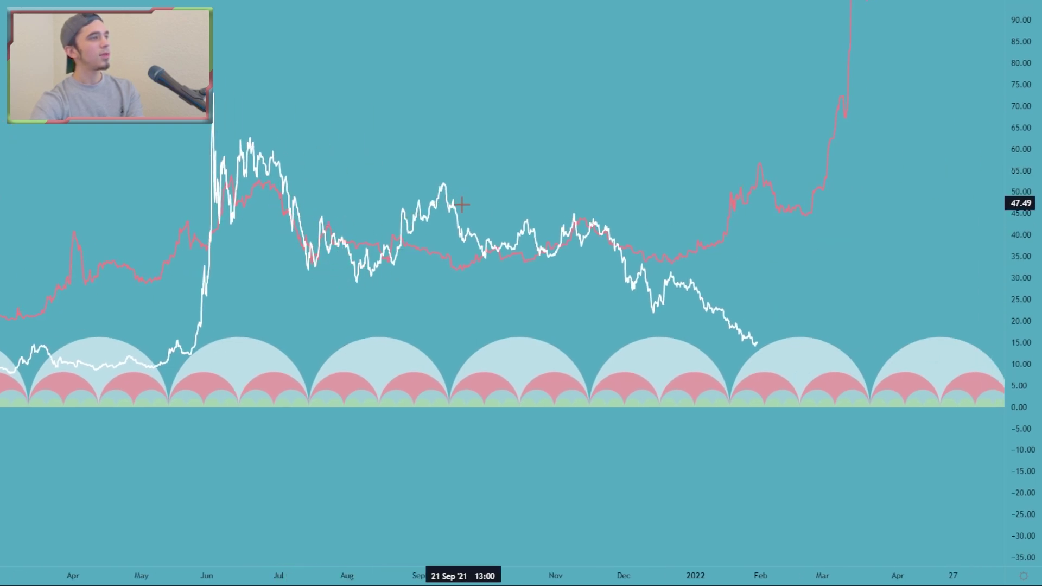
scroll(457, 258, down, 1)
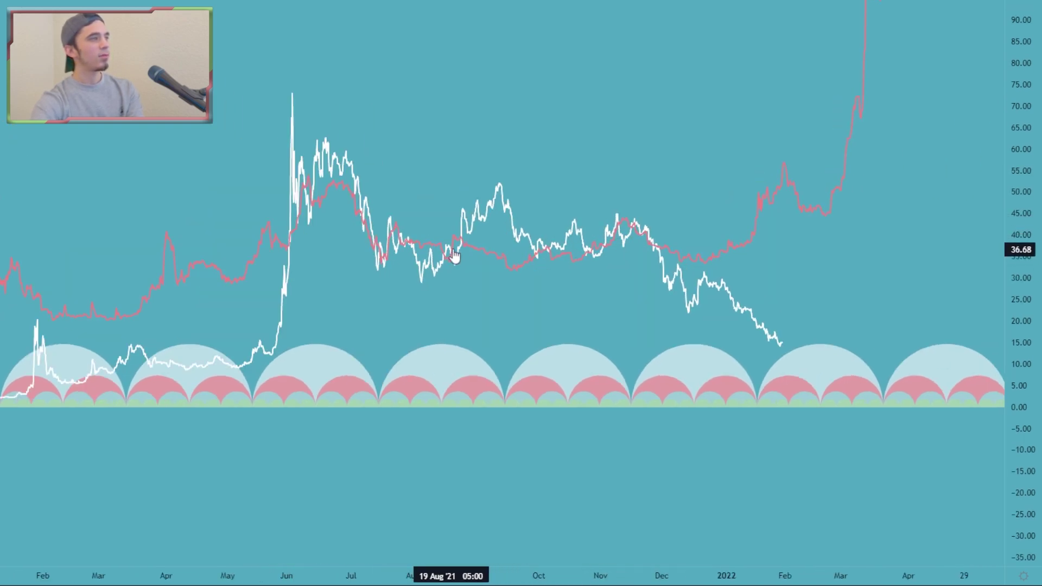
scroll(402, 267, up, 1)
drag(219, 299, 825, 233)
scroll(826, 233, up, 2)
scroll(826, 233, up, 2)
drag(711, 235, 614, 257)
scroll(564, 221, up, 1)
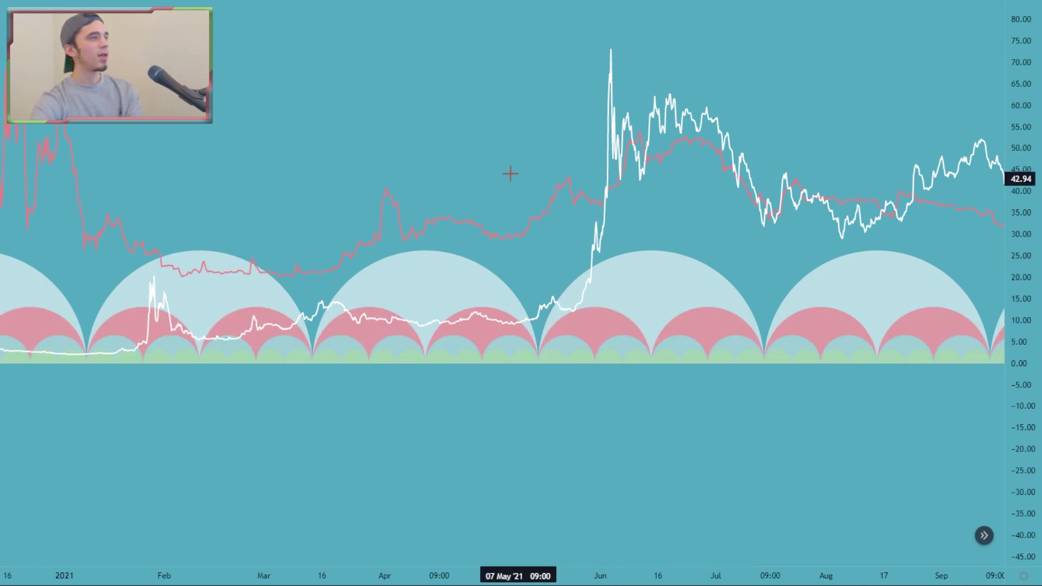
scroll(470, 158, down, 4)
drag(502, 164, 614, 144)
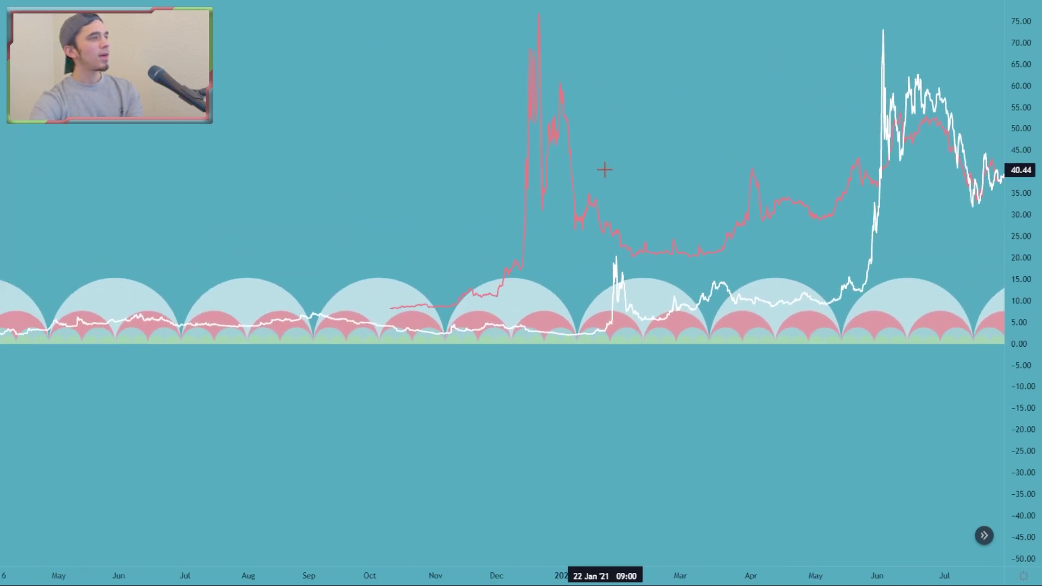
scroll(603, 171, up, 1)
scroll(693, 135, down, 1)
scroll(693, 135, right, 5)
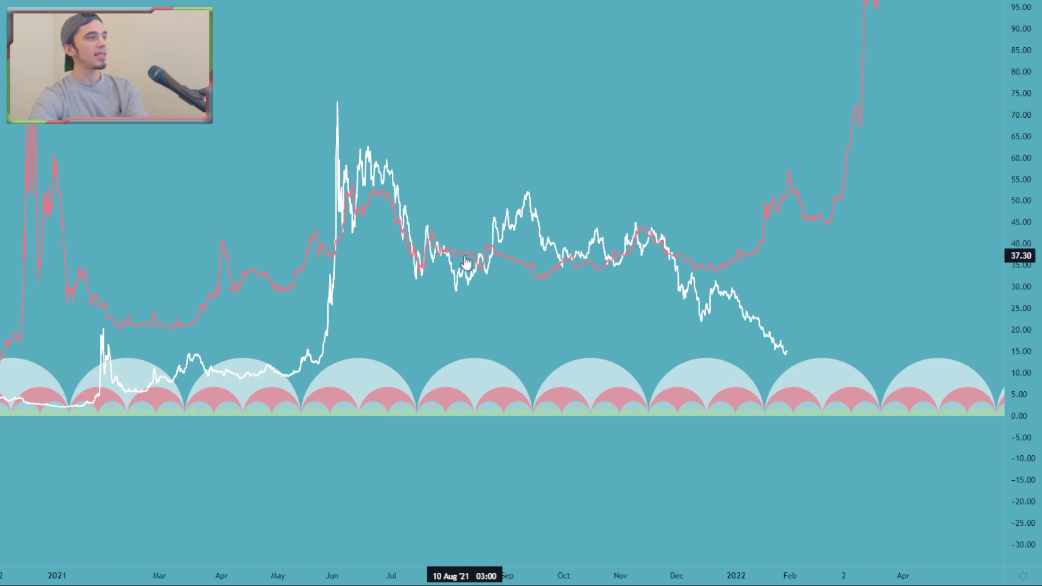
- Raise the red pattern above price and lower it back onto price, starting on 9 October 2020 at about 8
drag(466, 262, 458, 156)
click(424, 175)
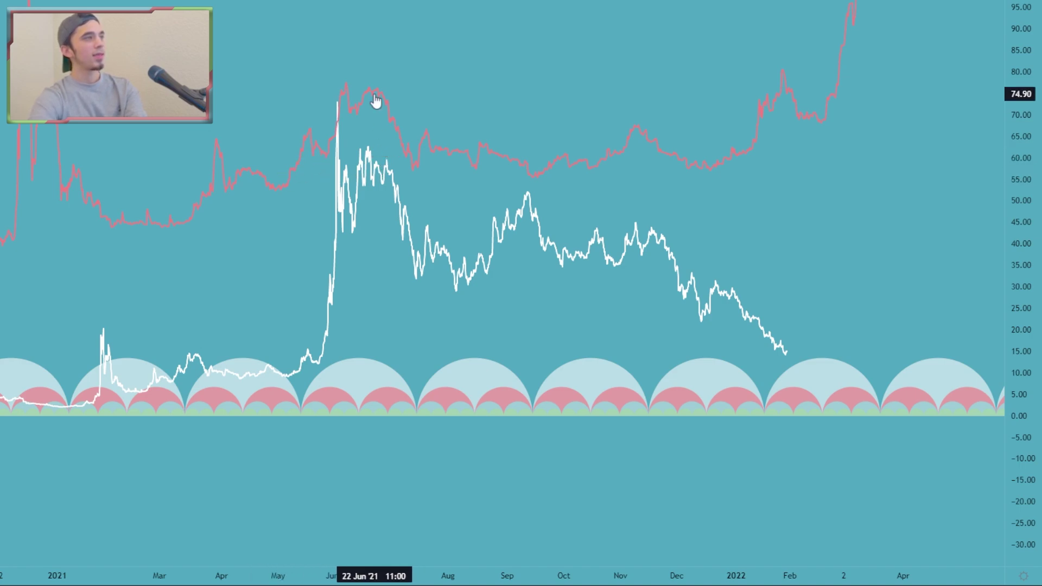
drag(412, 165, 416, 269)
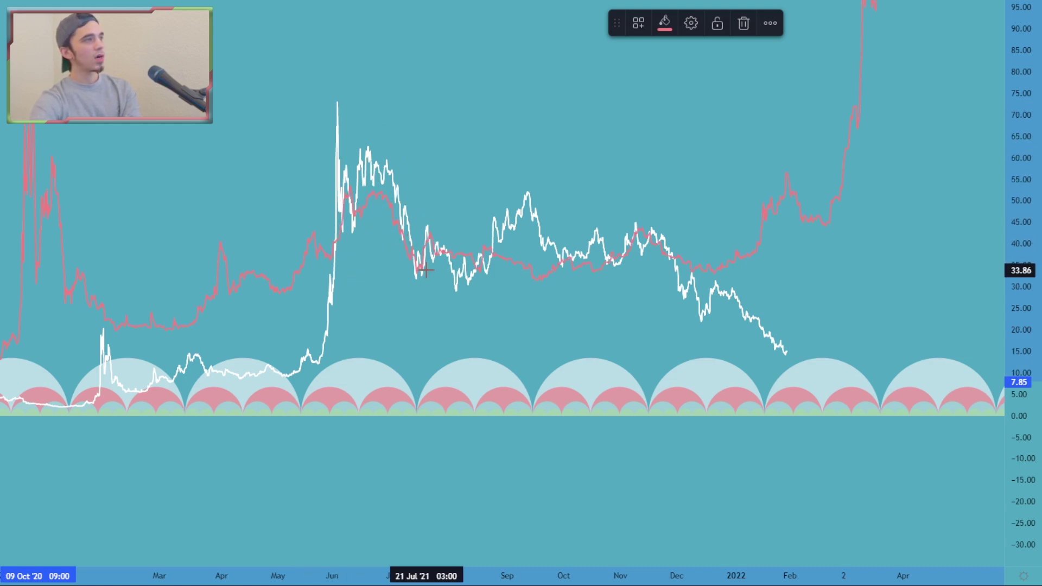
- Move the red pattern above price so it starts on 8 October 2020 at about 32, and deselect it
scroll(478, 268, up, 1)
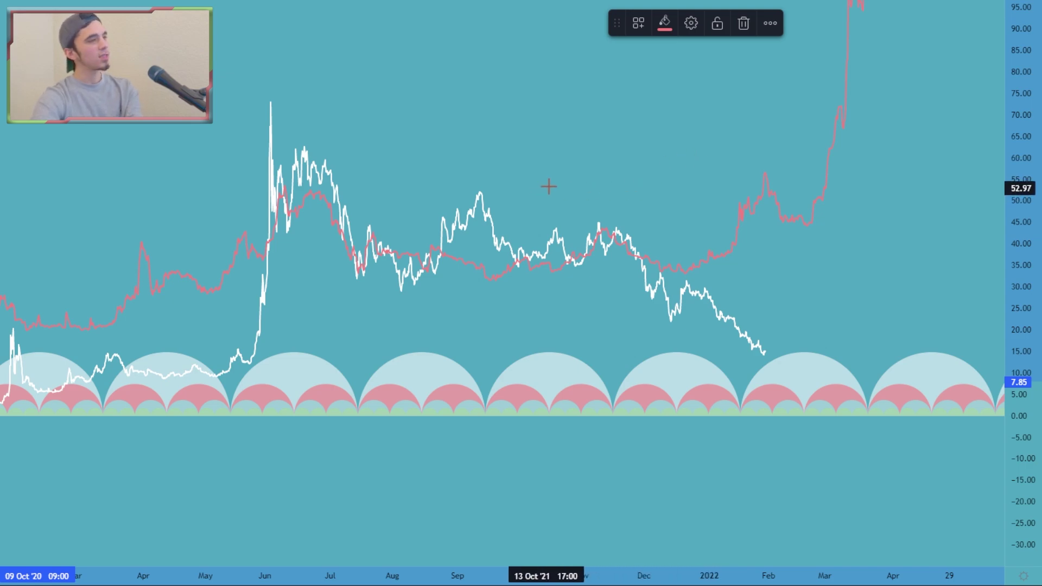
scroll(629, 217, down, 2)
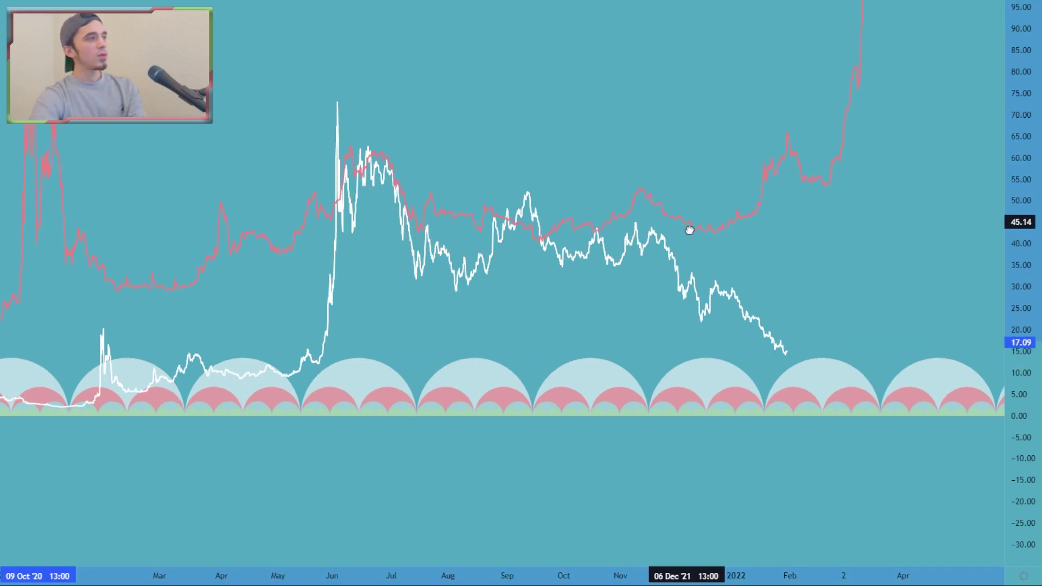
drag(689, 230, 681, 156)
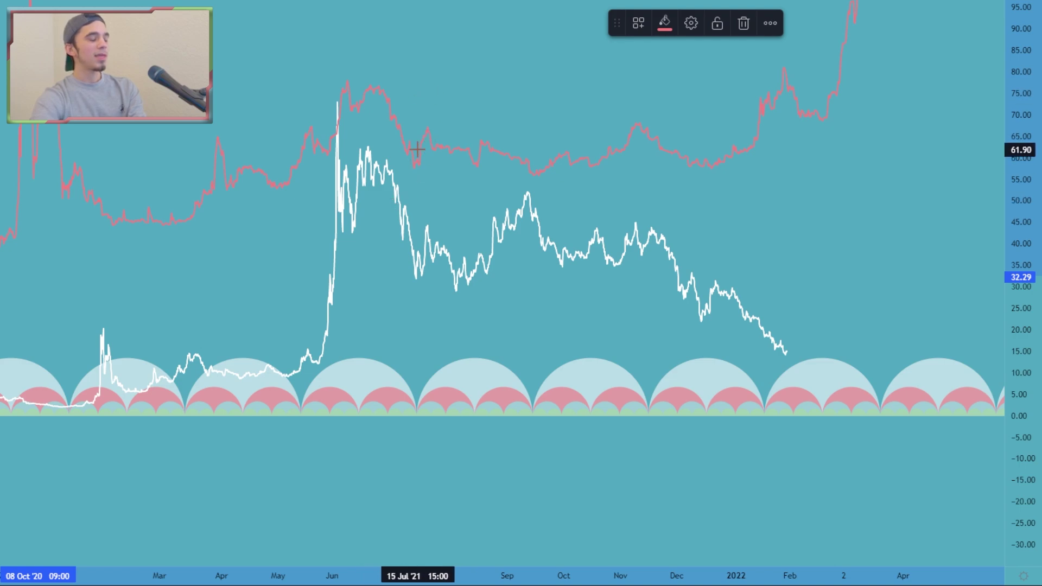
click(492, 216)
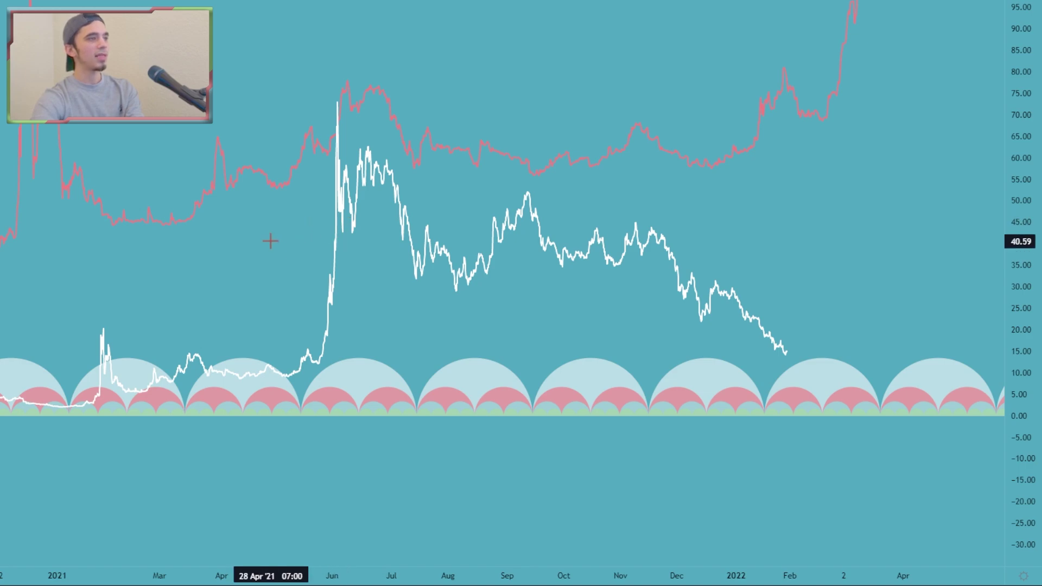
- Examine how price and the raised red pattern turn at the cycle boundaries between October 2020 and February 2022
drag(339, 196, 382, 215)
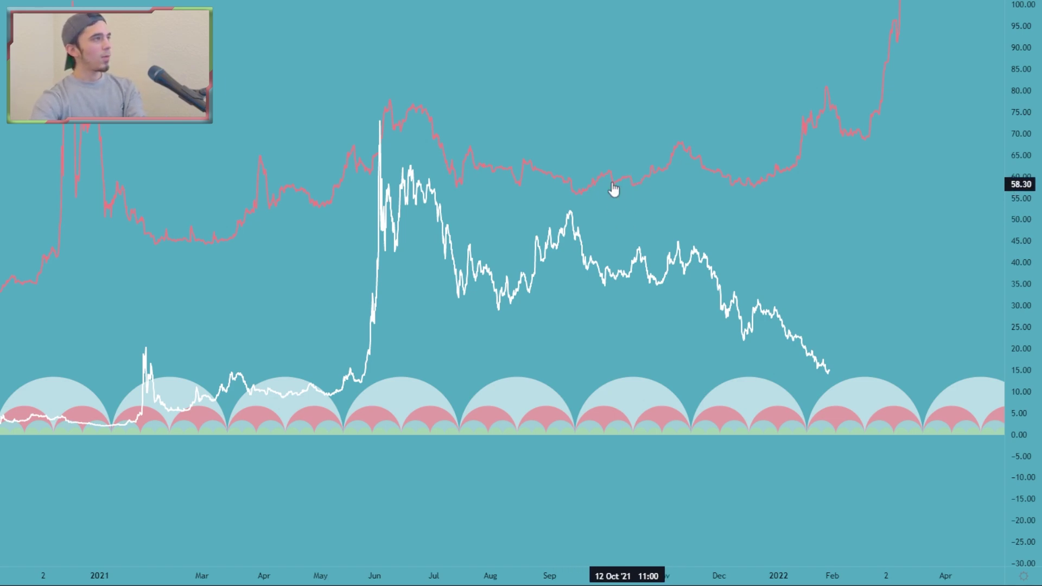
drag(260, 278, 506, 224)
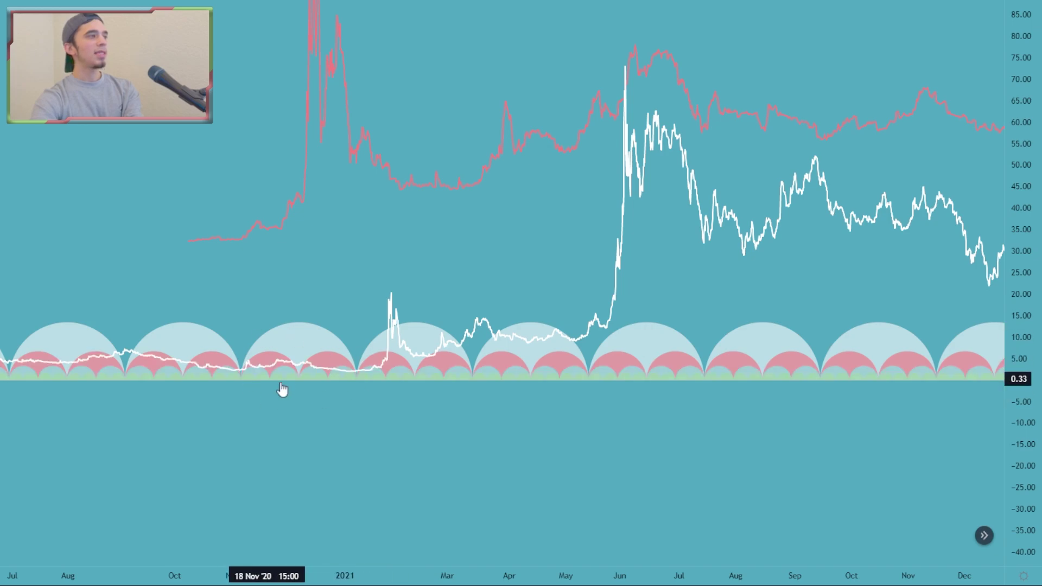
drag(554, 254, 265, 249)
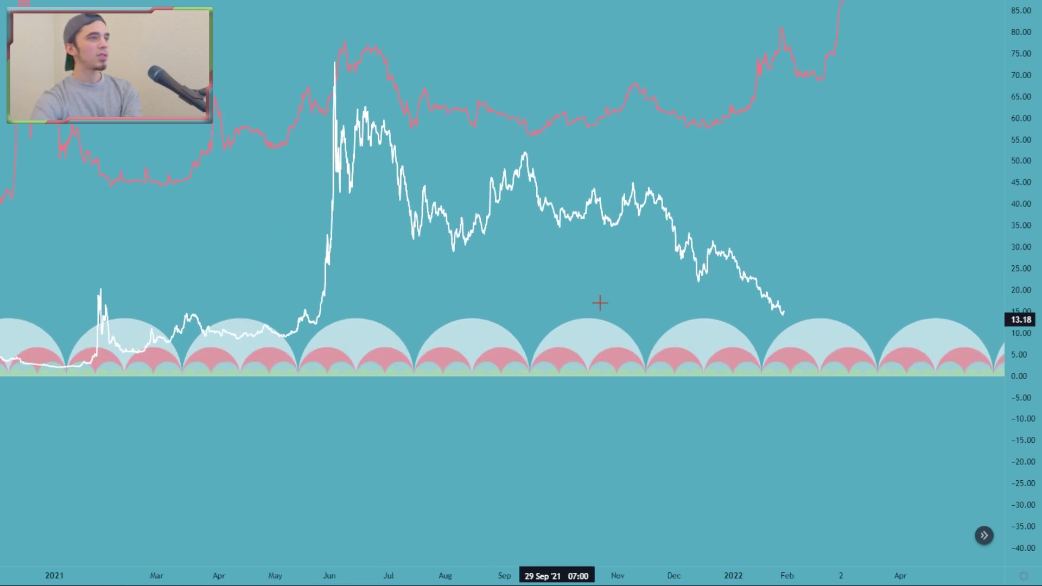
drag(179, 279, 378, 262)
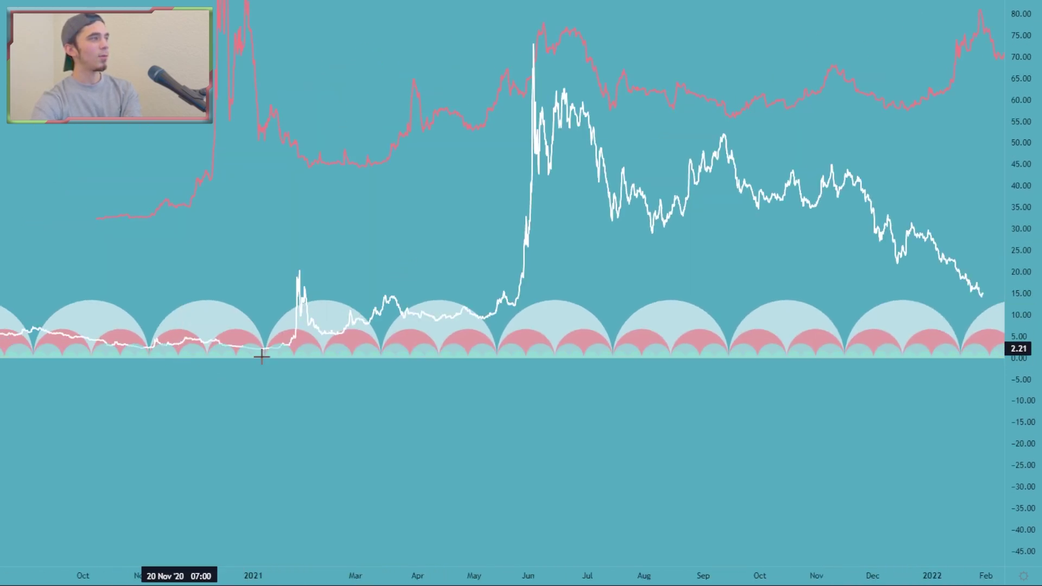
scroll(568, 304, right, 3)
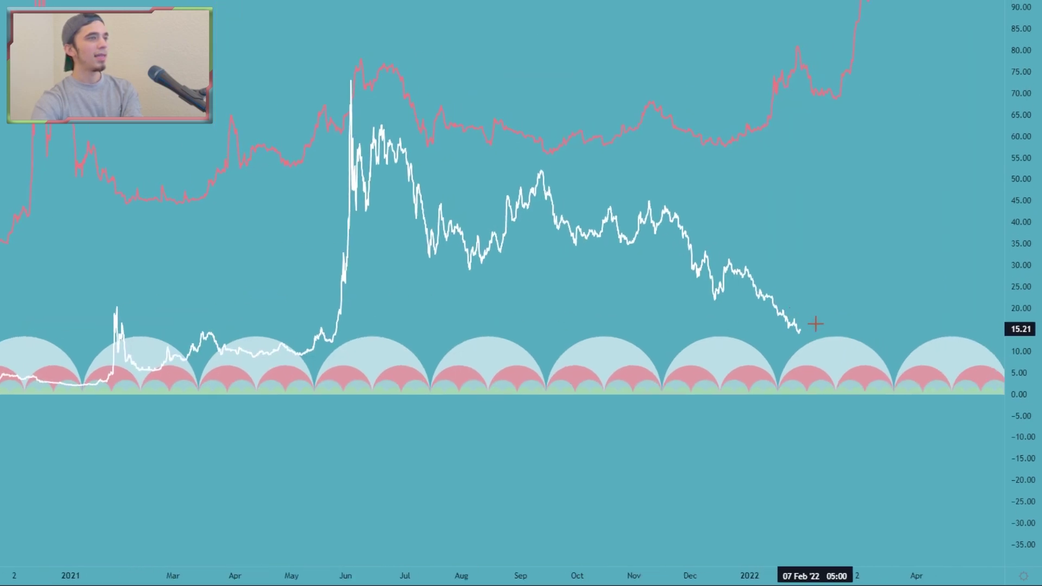
drag(597, 274, 604, 268)
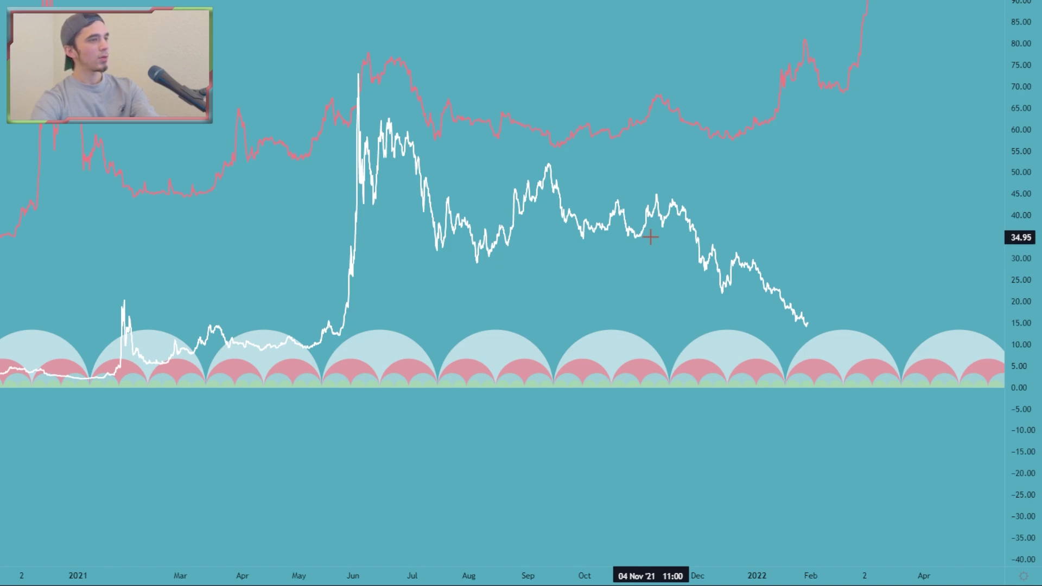
scroll(787, 239, right, 2)
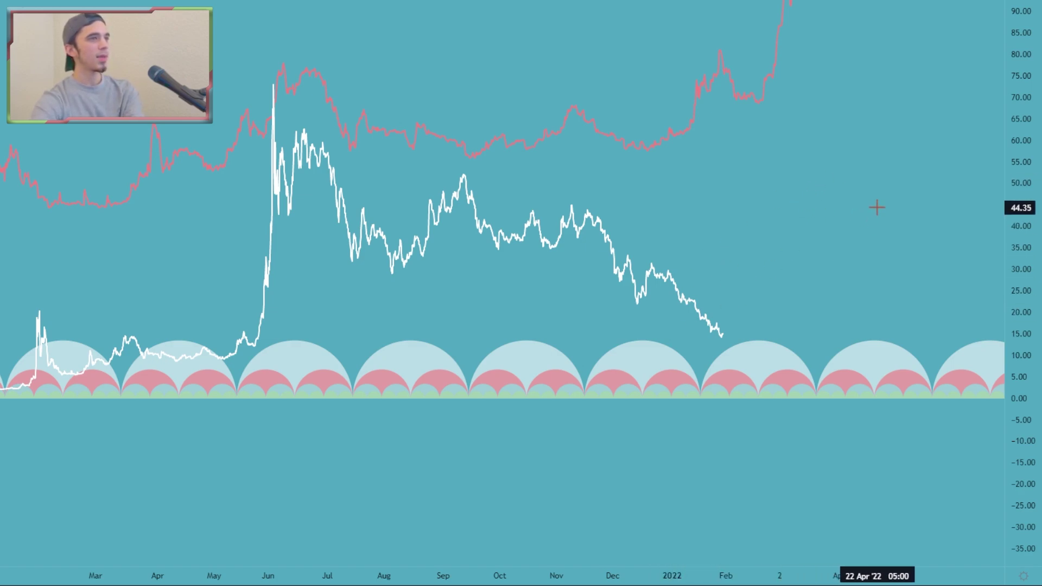
scroll(725, 228, left, 2)
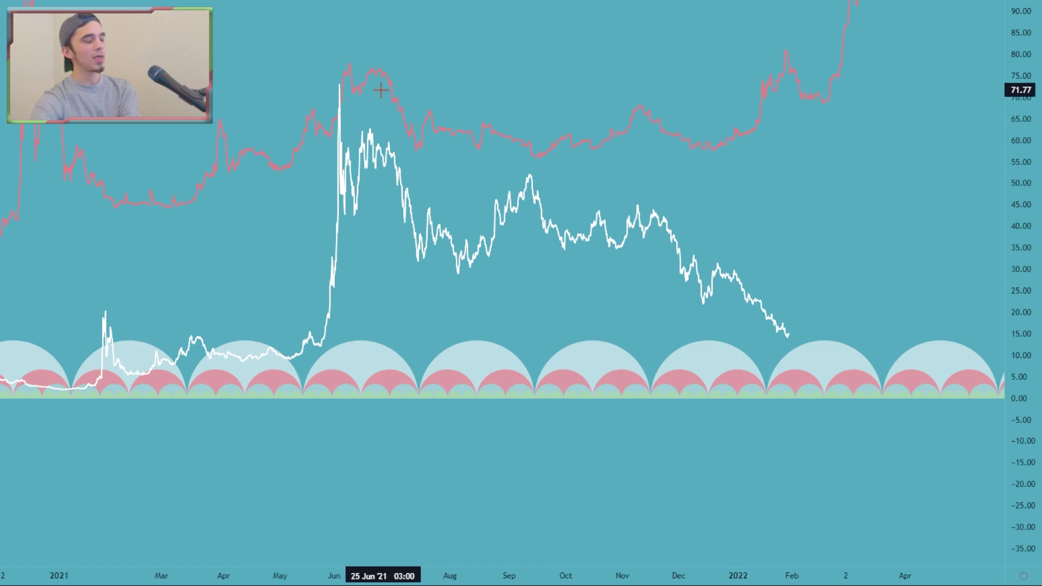
drag(414, 279, 406, 244)
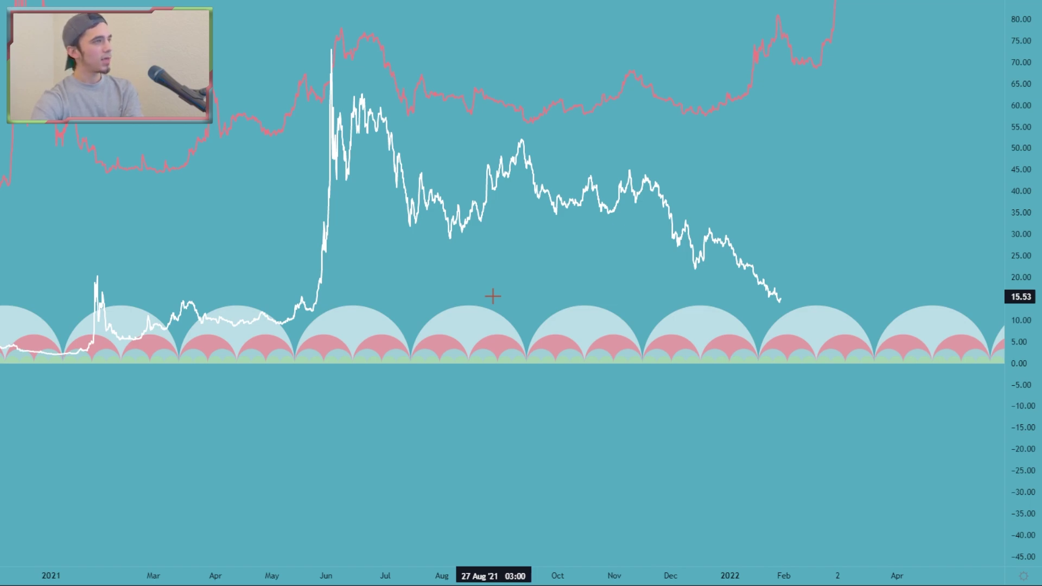
drag(238, 177, 360, 174)
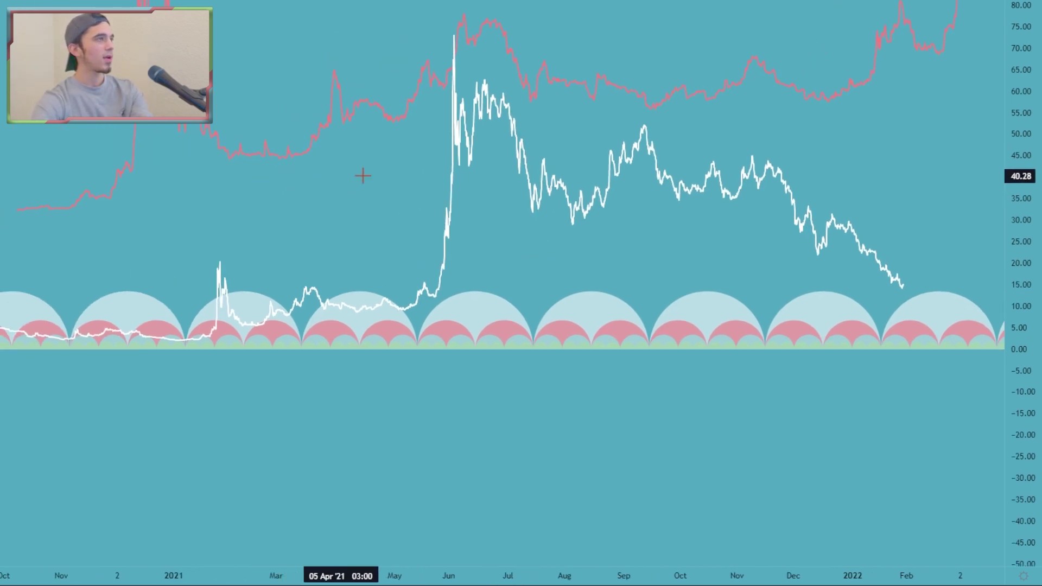
- Delete the red pattern from the chart
click(370, 105)
key(Delete)
- Copy price from 5 November 2020 to 15 November 2021 as a red bars pattern, with its end point at about 40.6
drag(235, 188, 490, 161)
drag(1019, 346, 1017, 162)
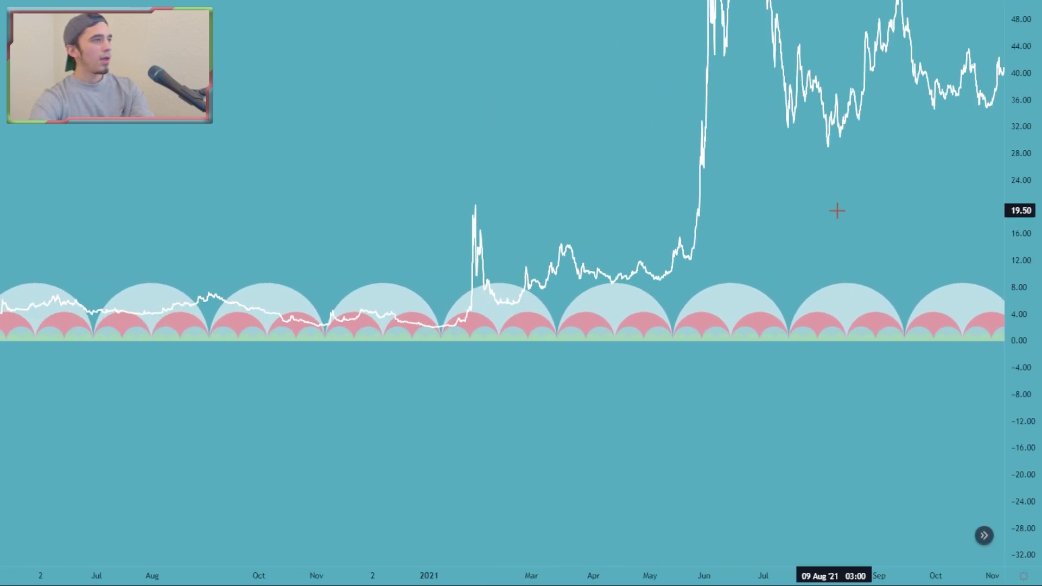
drag(821, 210, 639, 250)
drag(732, 260, 666, 233)
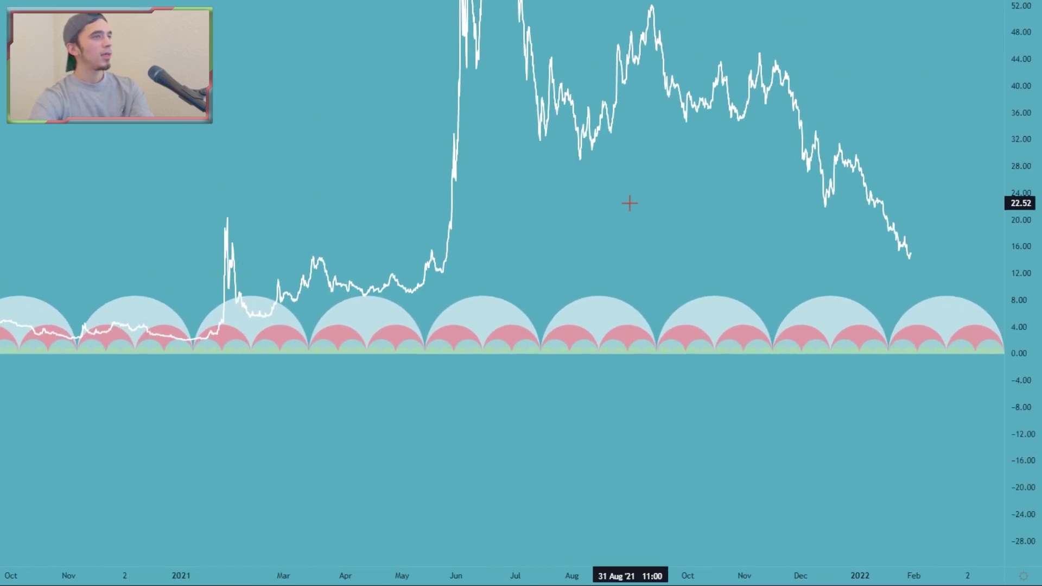
drag(656, 192, 649, 201)
drag(1021, 101, 1021, 131)
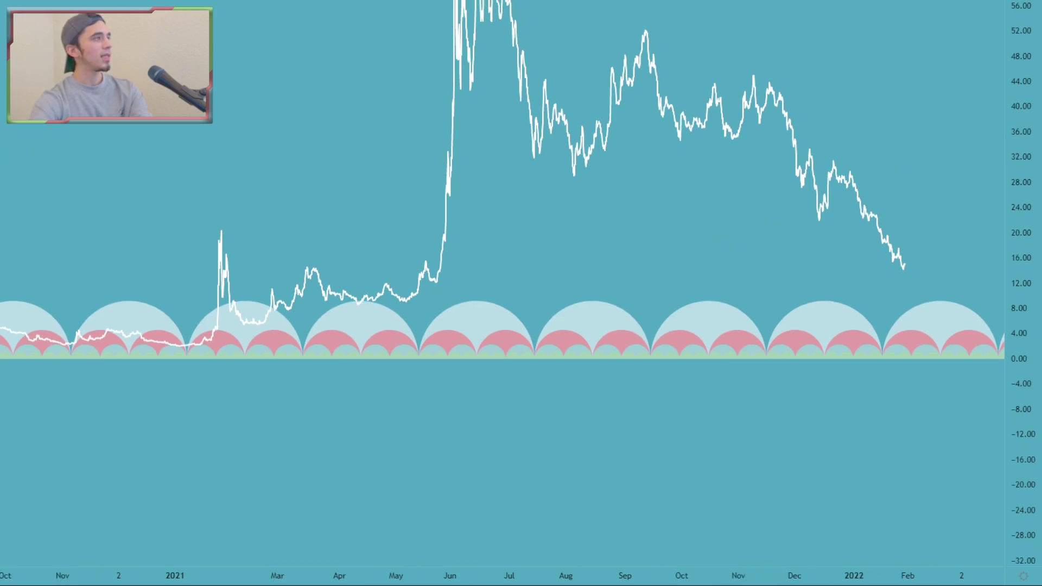
click(1, 173)
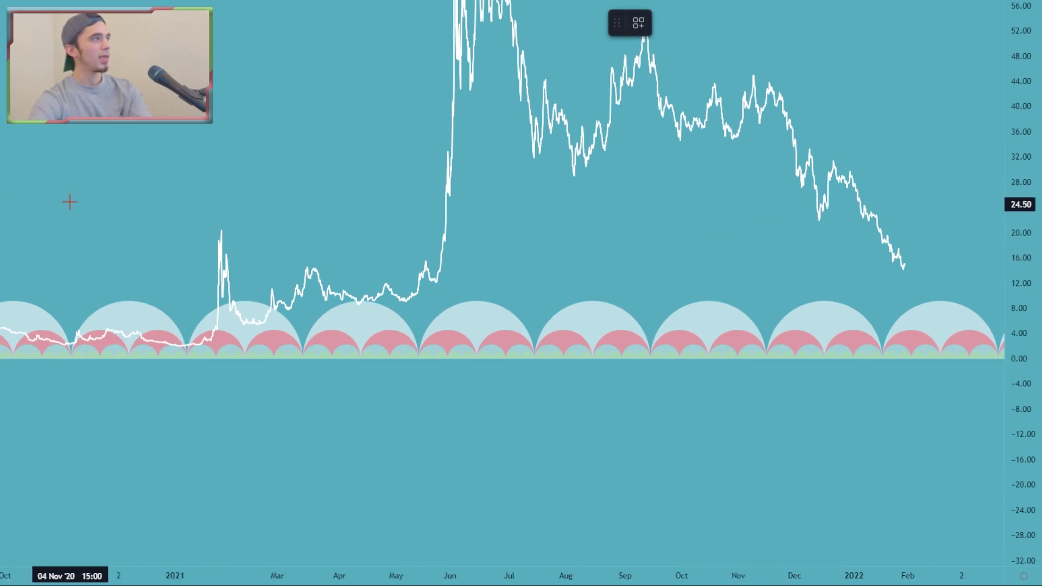
click(71, 367)
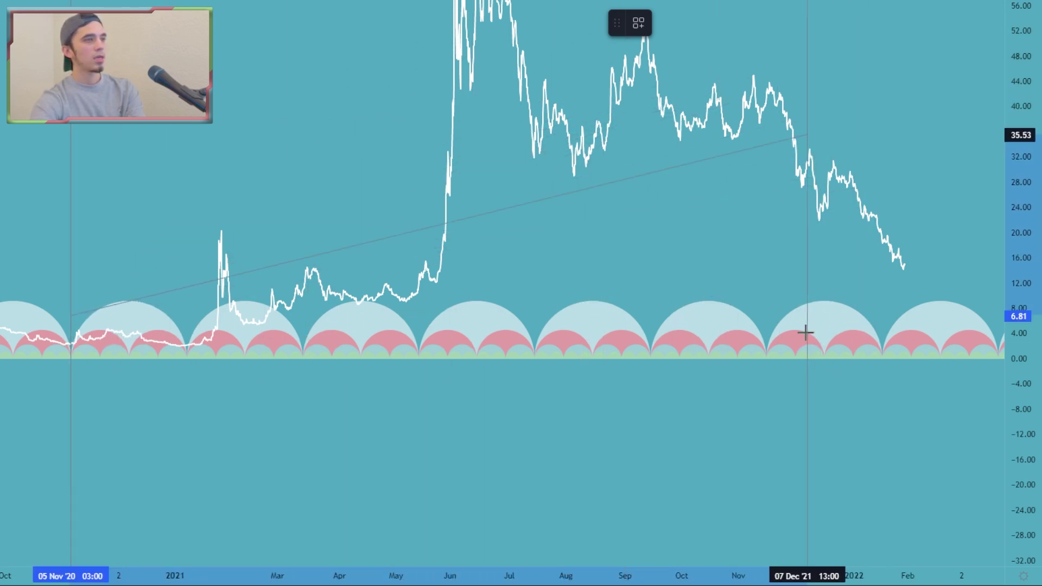
click(765, 374)
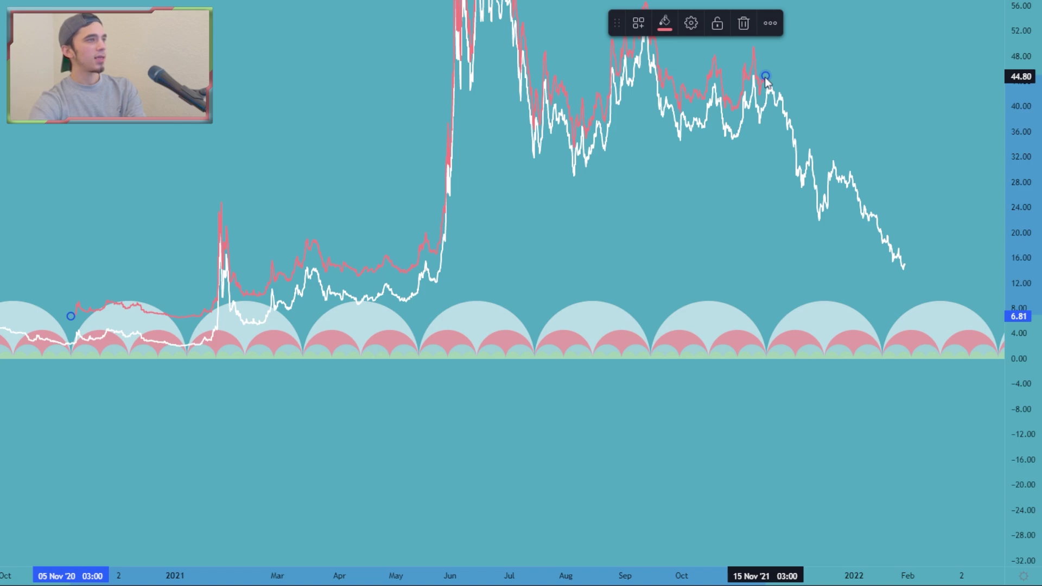
drag(765, 77, 759, 81)
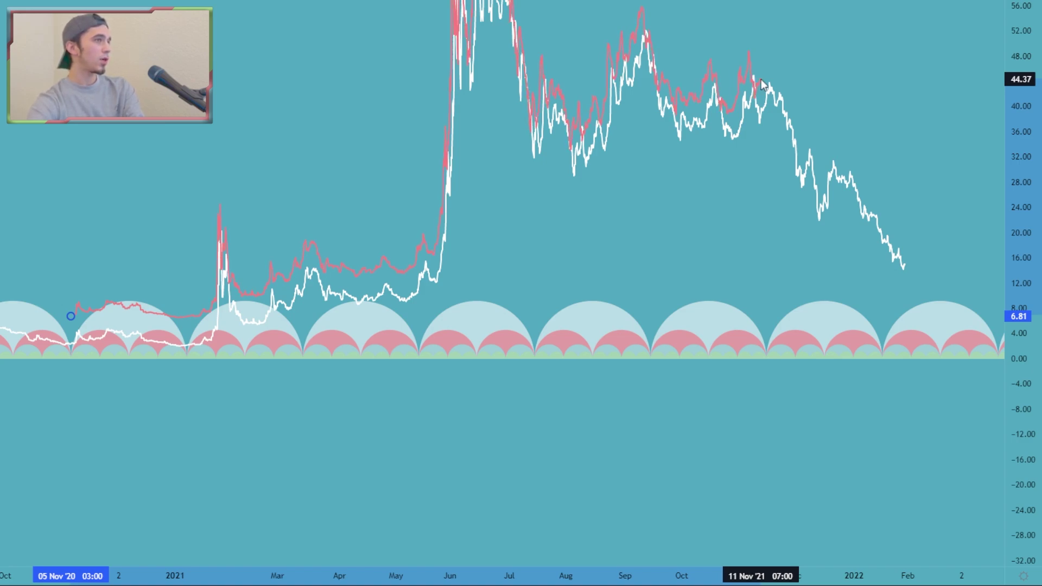
mouse_move(762, 86)
mouse_down()
mouse_move(659, 102)
mouse_move(767, 97)
mouse_move(484, 191)
mouse_move(508, 193)
mouse_move(541, 249)
mouse_move(532, 254)
mouse_move(700, 154)
mouse_move(762, 88)
mouse_move(765, 102)
mouse_up()
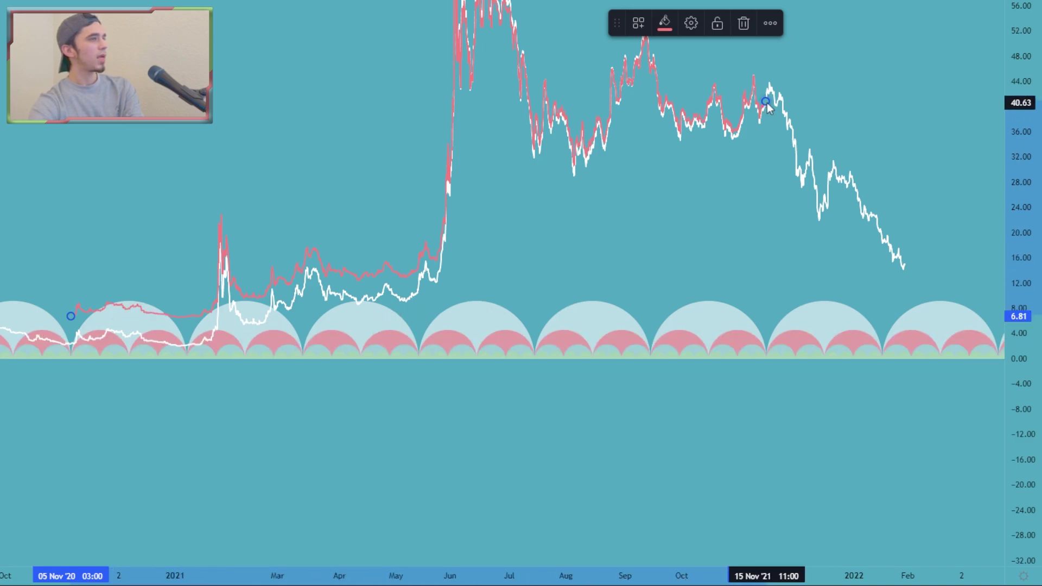
- Compress the red pattern to end in mid-May 2021, and again to end on 9 February 2021 at about 15.4
drag(765, 101, 702, 204)
scroll(693, 226, up, 1)
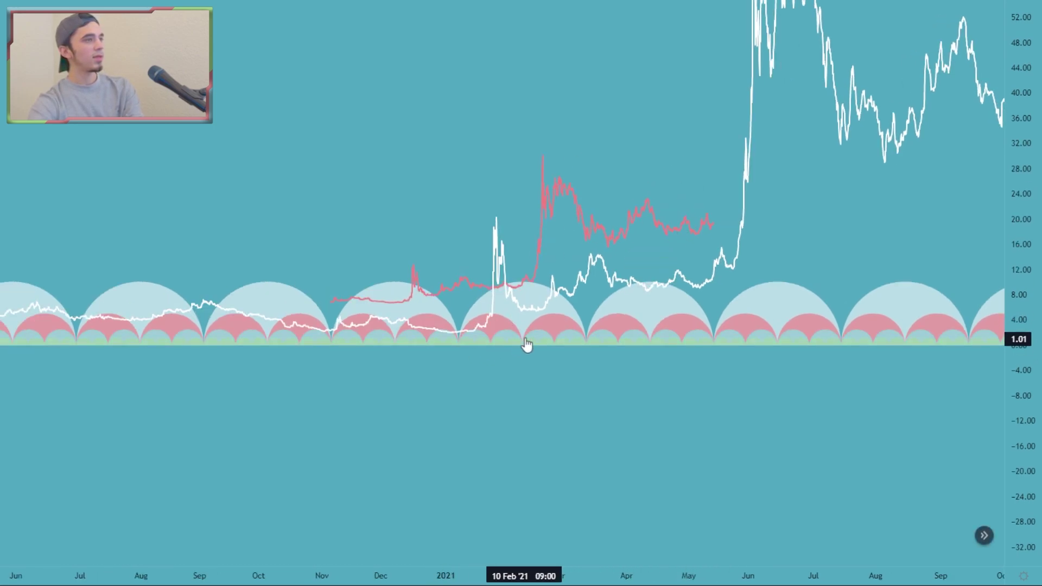
drag(712, 227, 520, 248)
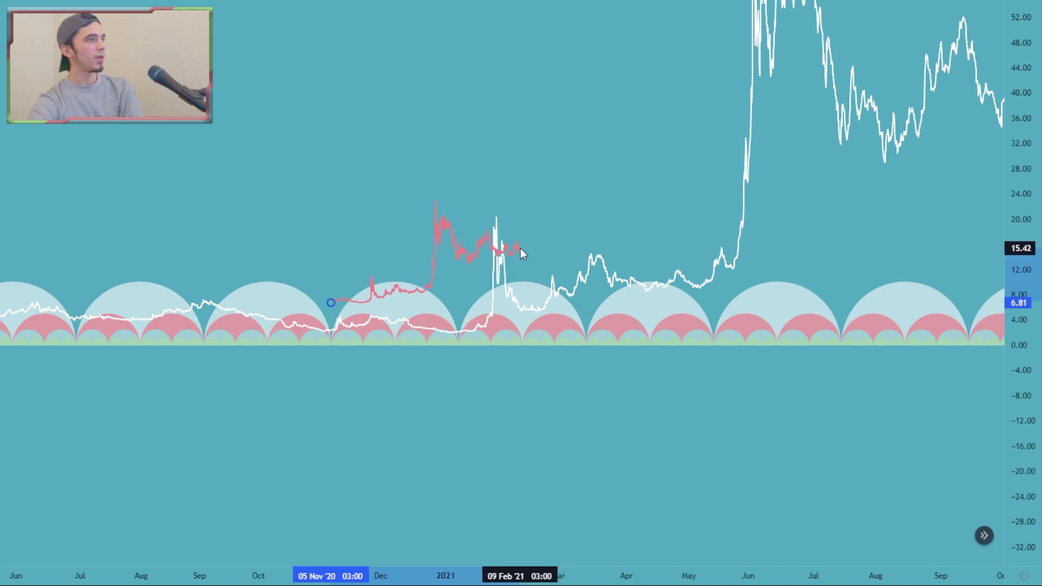
- Examine how the compressed red pattern compares with price and the cycle boundaries from November 2020 to June 2021
drag(464, 216, 513, 208)
scroll(514, 206, up, 4)
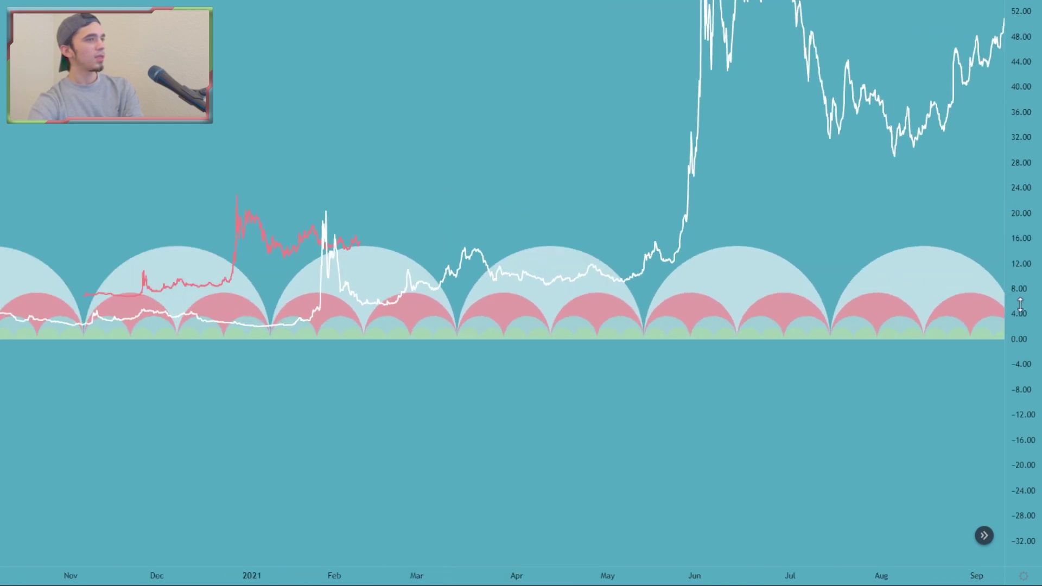
drag(1018, 308, 1015, 208)
drag(587, 191, 699, 182)
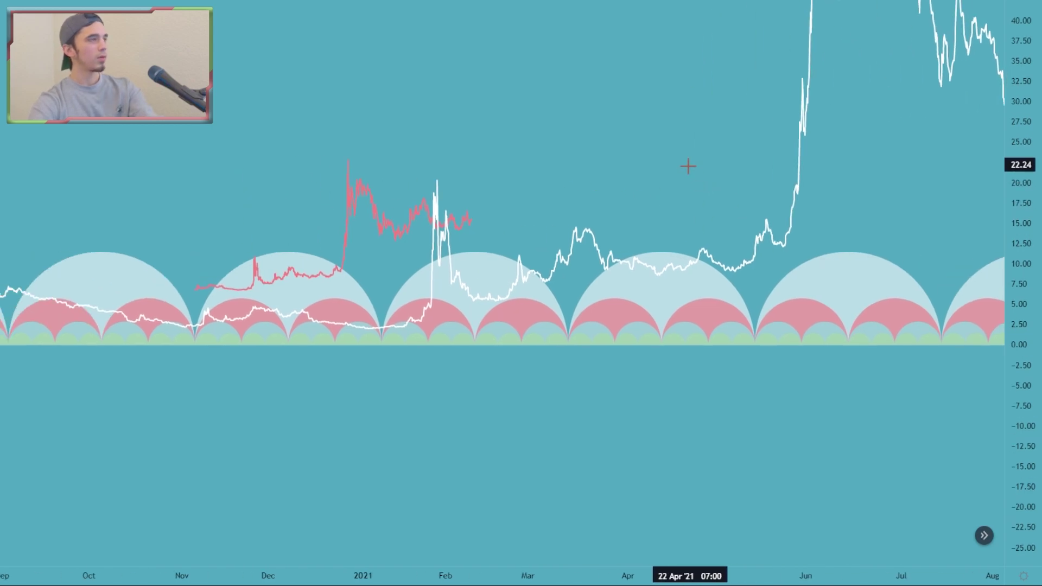
scroll(431, 201, down, 2)
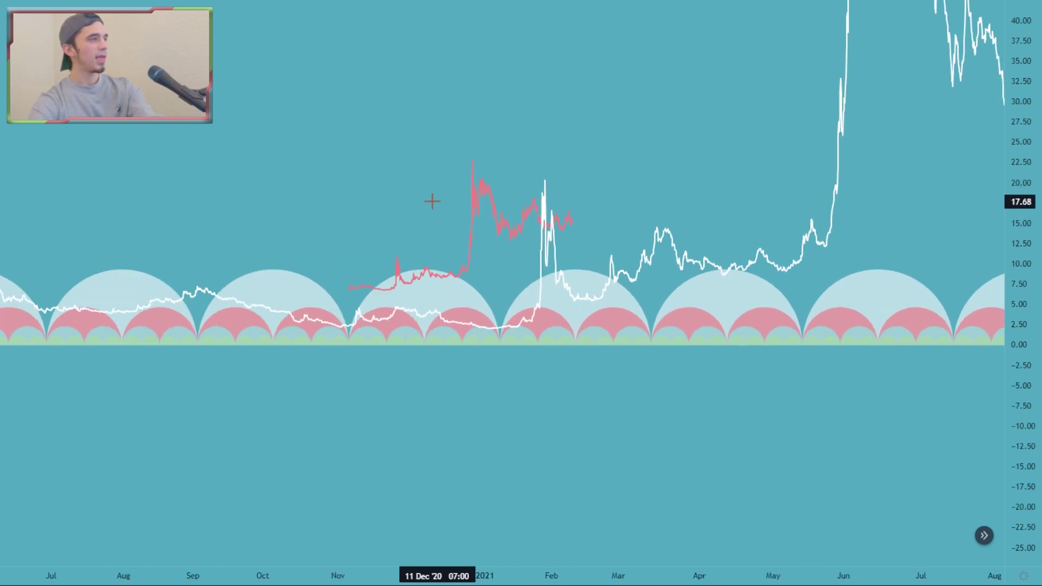
scroll(431, 200, up, 1)
drag(451, 163, 548, 159)
scroll(505, 184, up, 2)
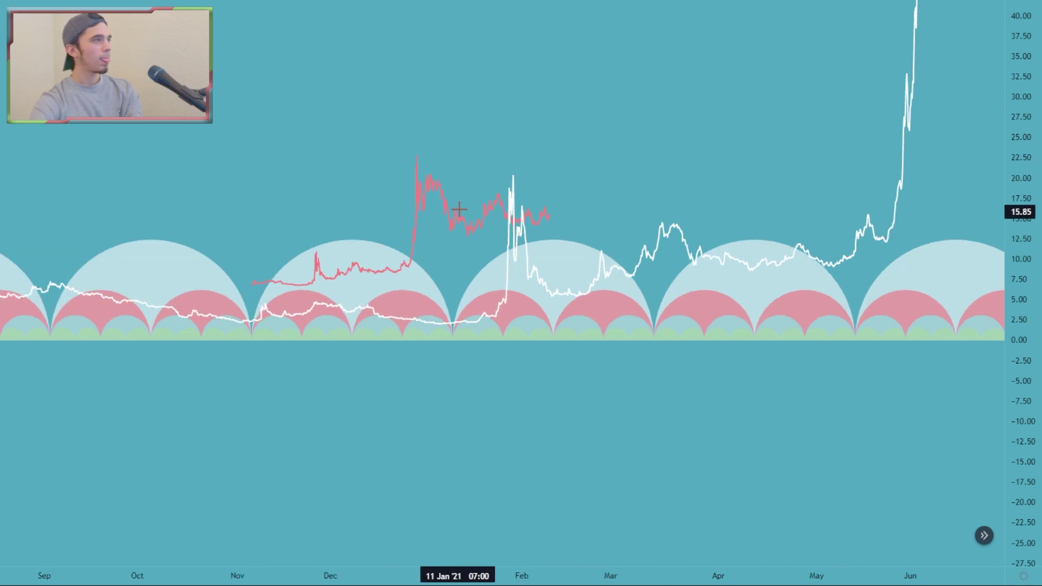
- Raise the red pattern above price and stretch it to end on 9 March 2021 at about 24.15
drag(472, 234, 473, 227)
drag(553, 215, 554, 216)
mouse_move(476, 234)
mouse_down()
mouse_move(422, 260)
mouse_move(438, 255)
mouse_move(472, 208)
mouse_up()
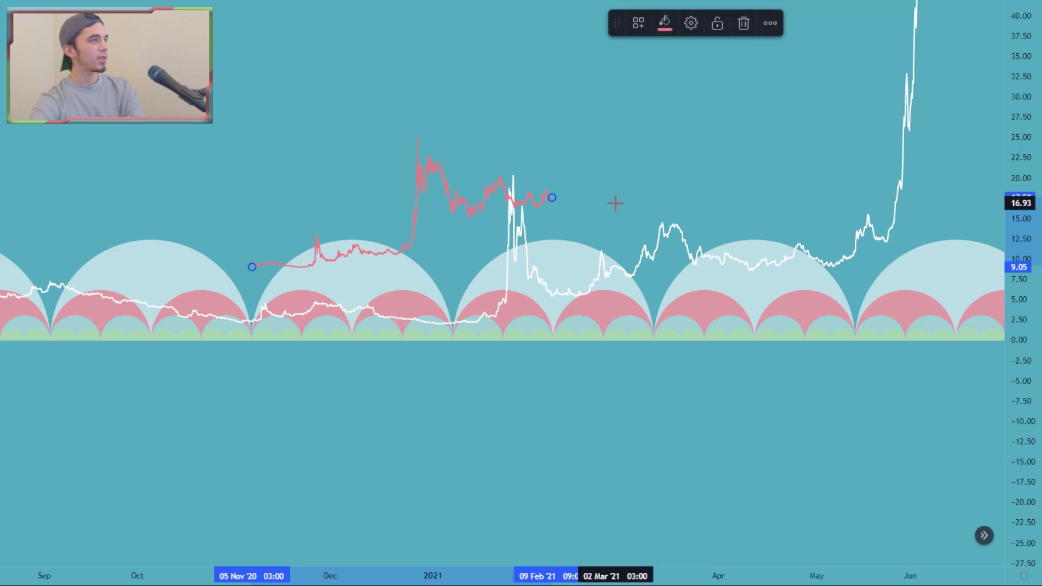
drag(552, 197, 601, 148)
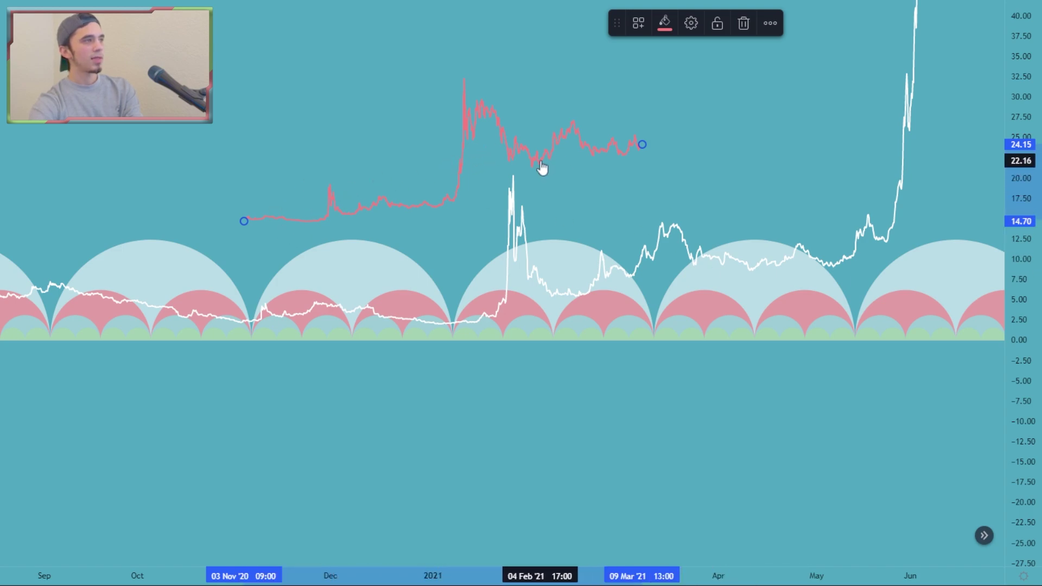
- Move the red pattern down and earlier, just above price, to start on 13 October 2020 at about 3.53
drag(542, 167, 474, 268)
drag(308, 245, 613, 149)
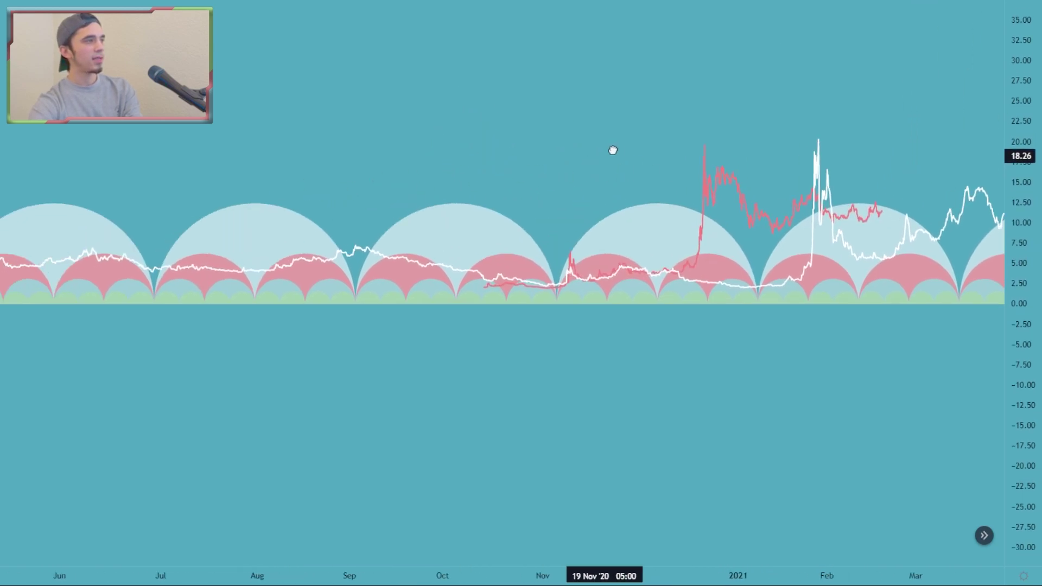
scroll(612, 149, up, 5)
click(534, 228)
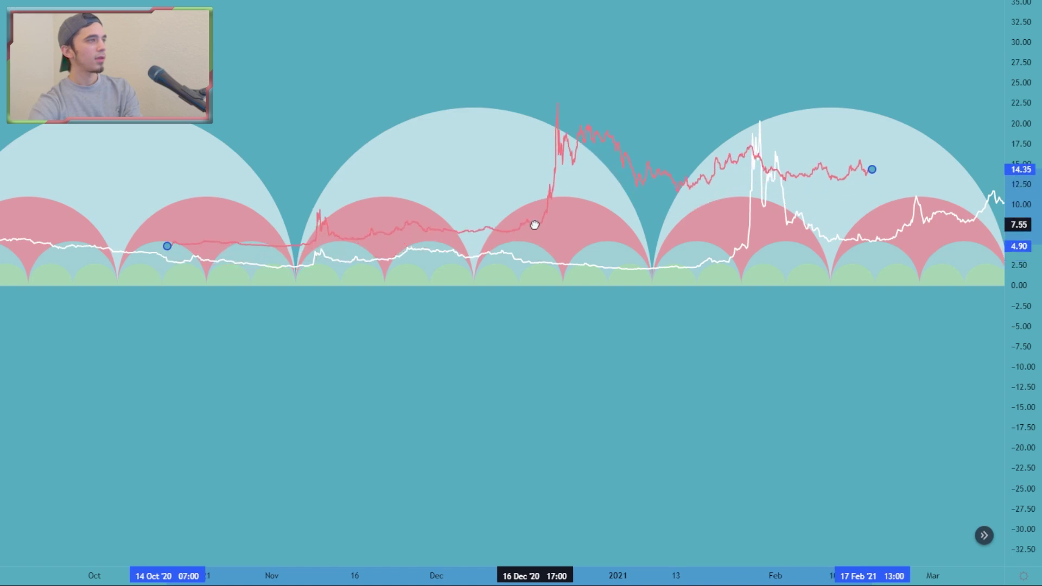
drag(534, 225, 536, 231)
drag(1031, 395, 1004, 218)
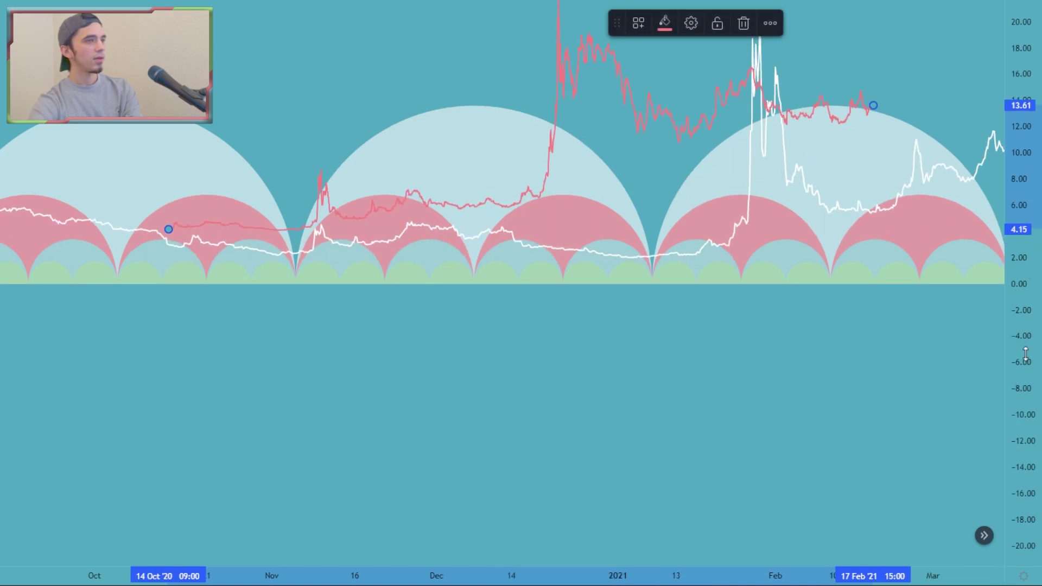
drag(1026, 354, 1014, 164)
drag(496, 156, 492, 169)
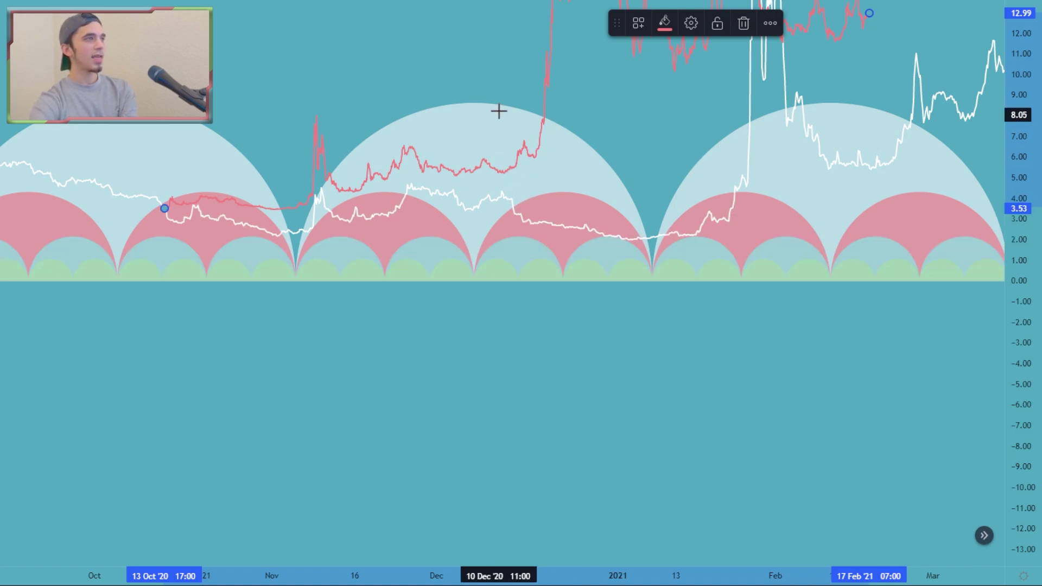
- Compare the peaks and lows of the red pattern with price across the cycles between October 2020 and March 2021
scroll(499, 112, down, 1)
drag(503, 72, 428, 174)
scroll(597, 174, up, 5)
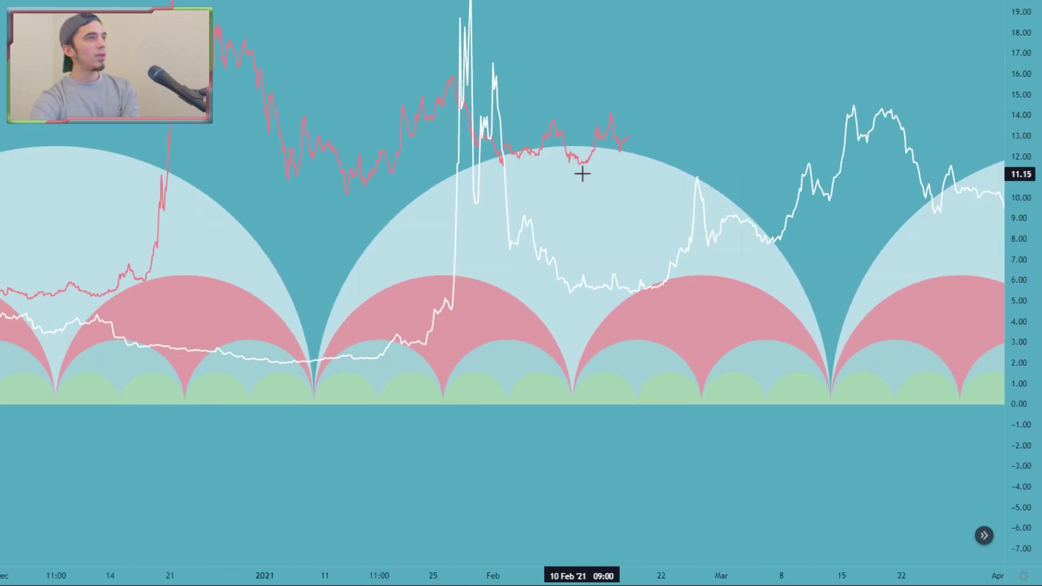
scroll(582, 173, down, 1)
scroll(584, 176, up, 2)
scroll(462, 197, down, 4)
scroll(540, 276, up, 3)
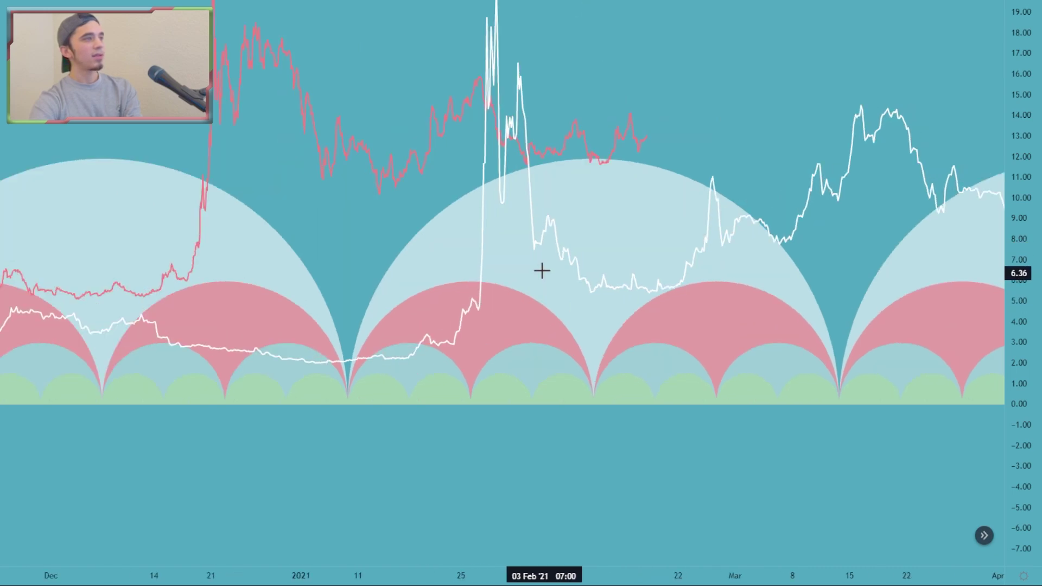
scroll(541, 270, up, 1)
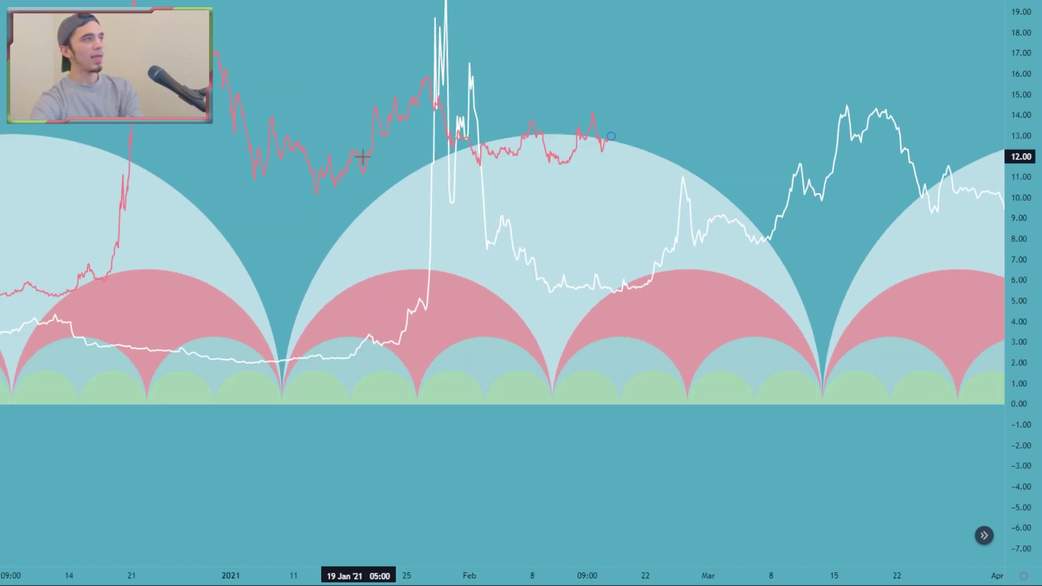
scroll(388, 185, down, 3)
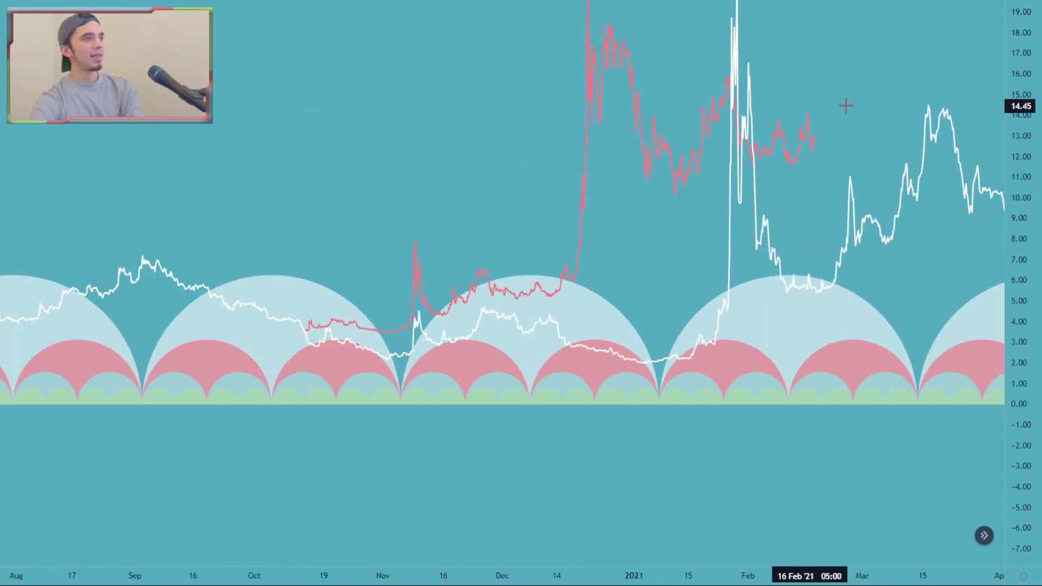
drag(683, 217, 657, 215)
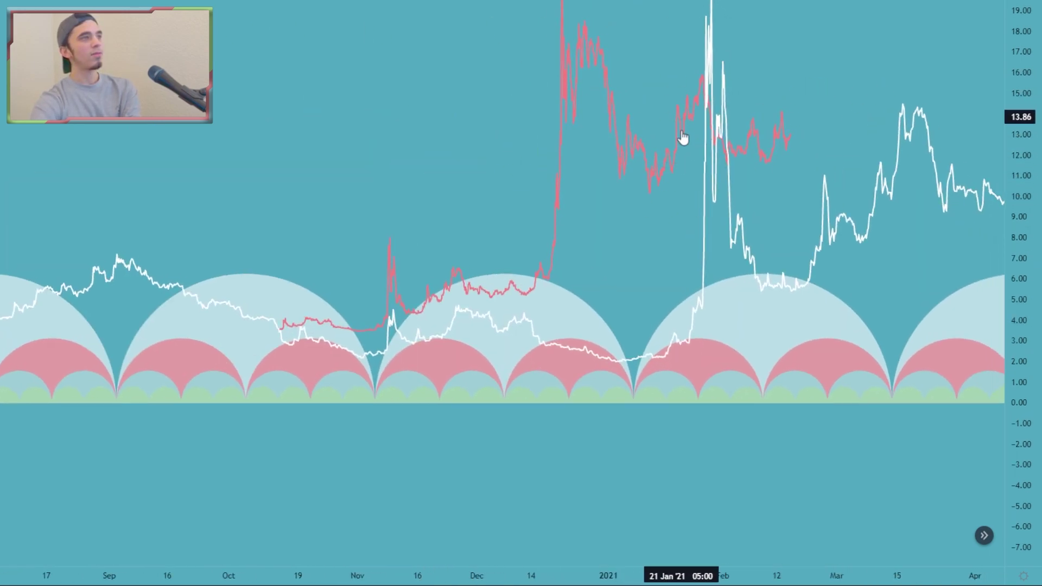
scroll(705, 108, right, 3)
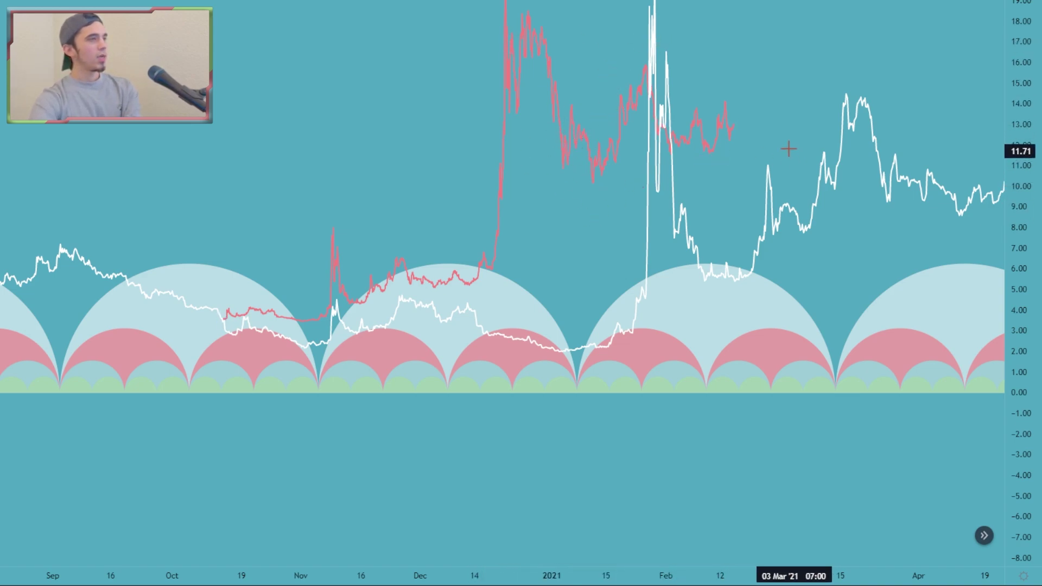
- Delete the repositioned red pattern from the price chart
scroll(702, 151, down, 2)
drag(537, 322, 530, 295)
key(Delete)
- Examine the price rise and decline from early 2021 to its latest point in late January 2022 against the cycles
scroll(367, 256, down, 4)
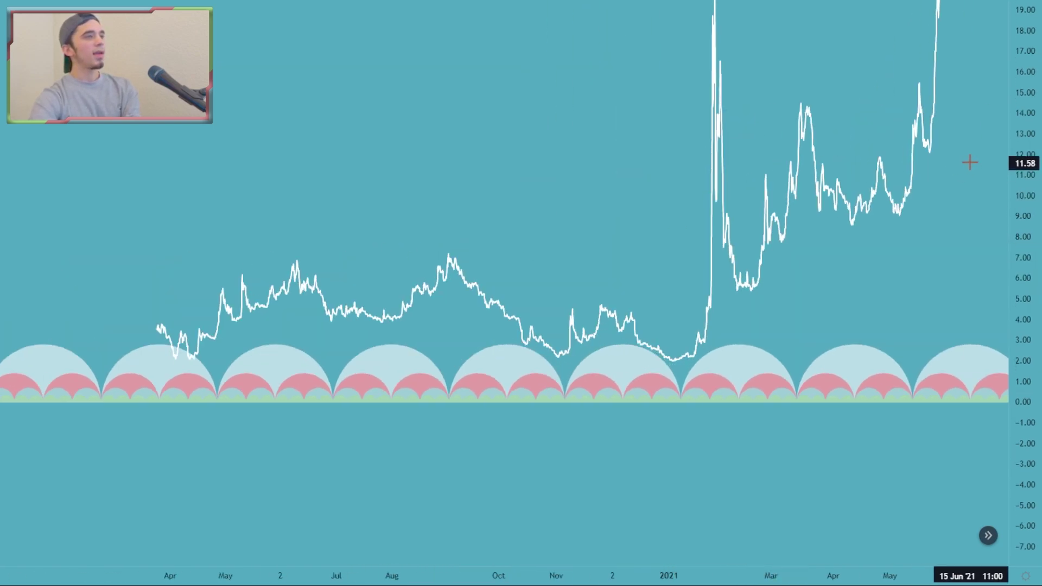
drag(1030, 81, 1018, 350)
drag(830, 151, 626, 207)
drag(944, 205, 720, 259)
drag(1033, 55, 1030, 122)
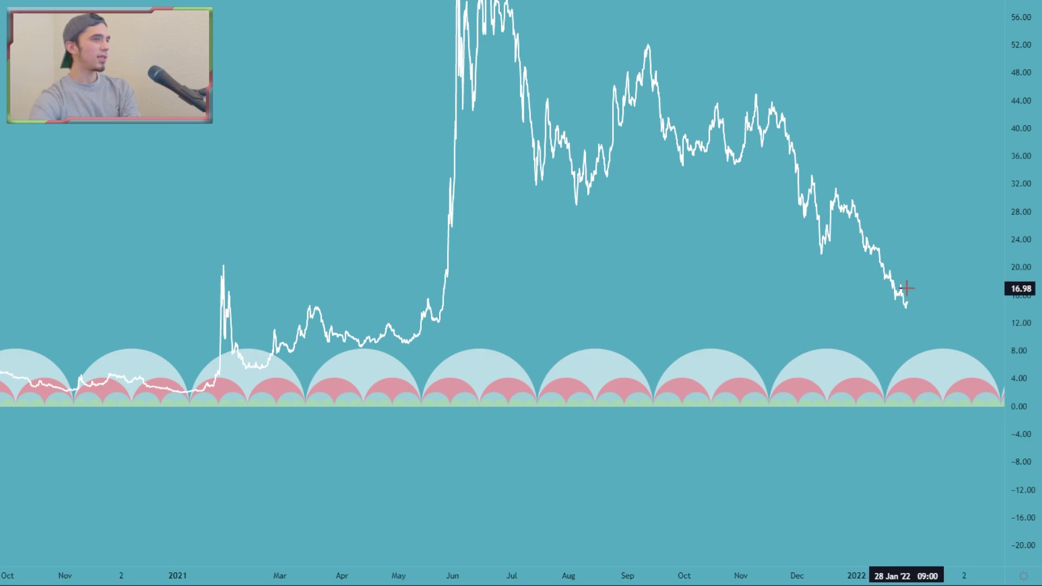
drag(922, 273, 925, 275)
drag(1014, 147, 1013, 225)
drag(907, 239, 851, 255)
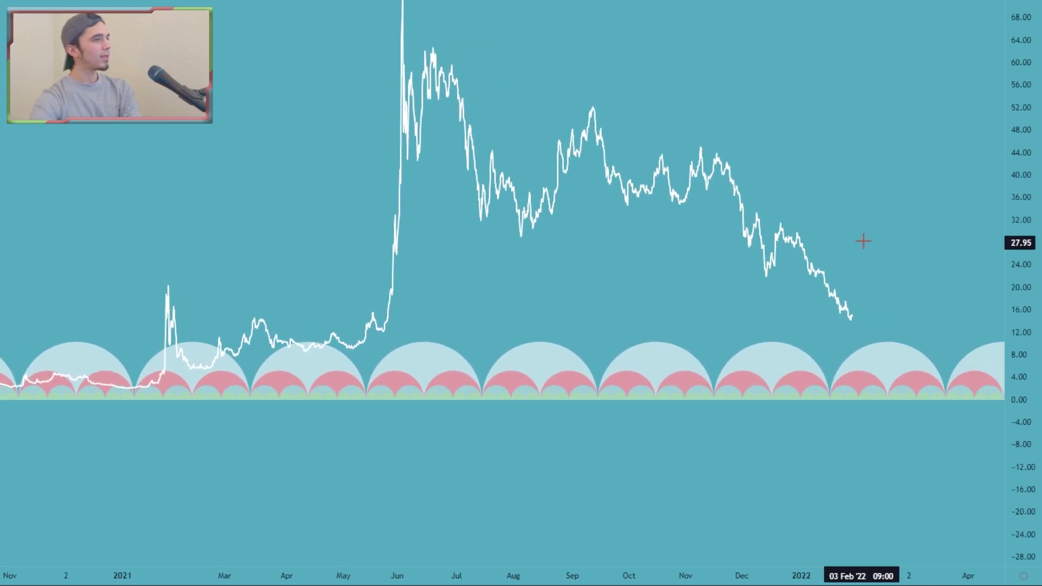
drag(1021, 146, 1019, 216)
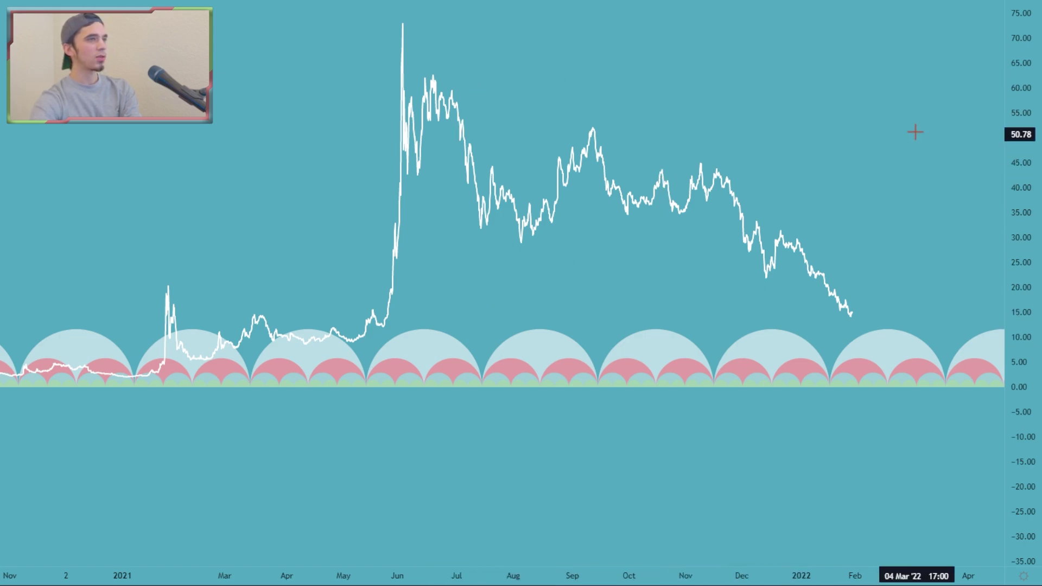
drag(1023, 92, 1024, 100)
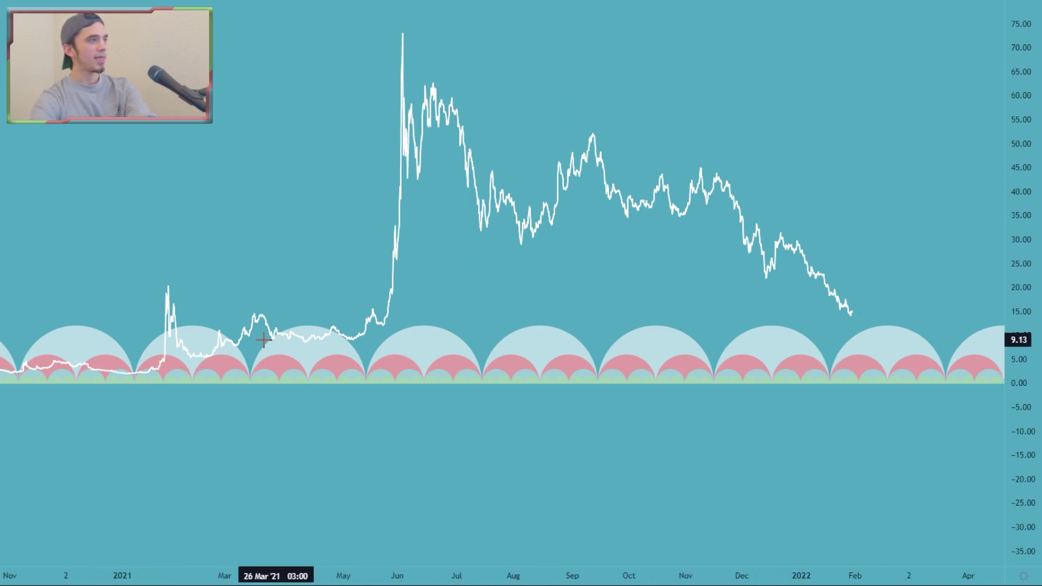
- Review the whole price move from November 2020 and the upcoming cycles after February 2022
drag(307, 239, 342, 255)
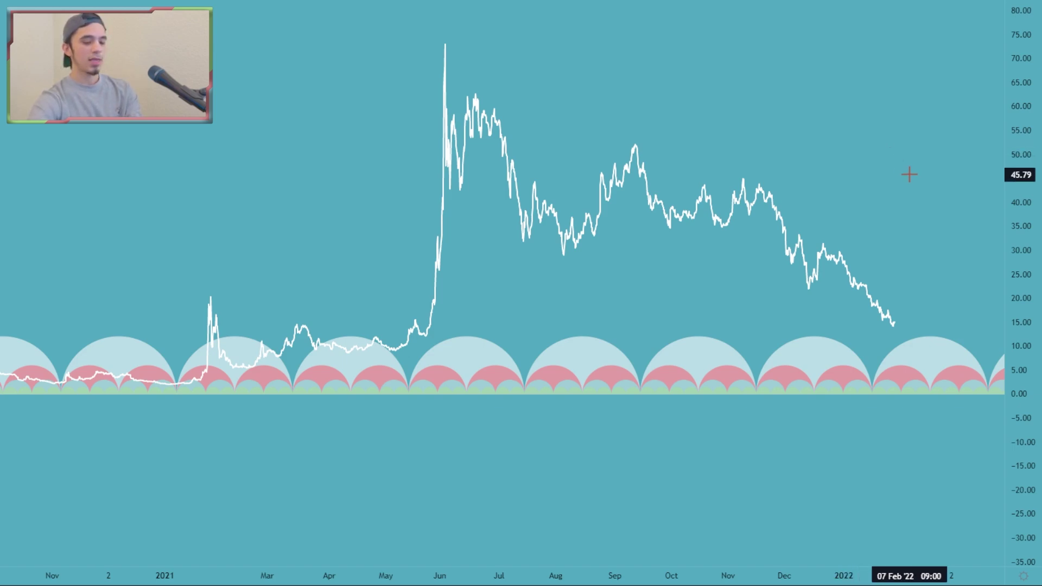
drag(1021, 135, 1021, 263)
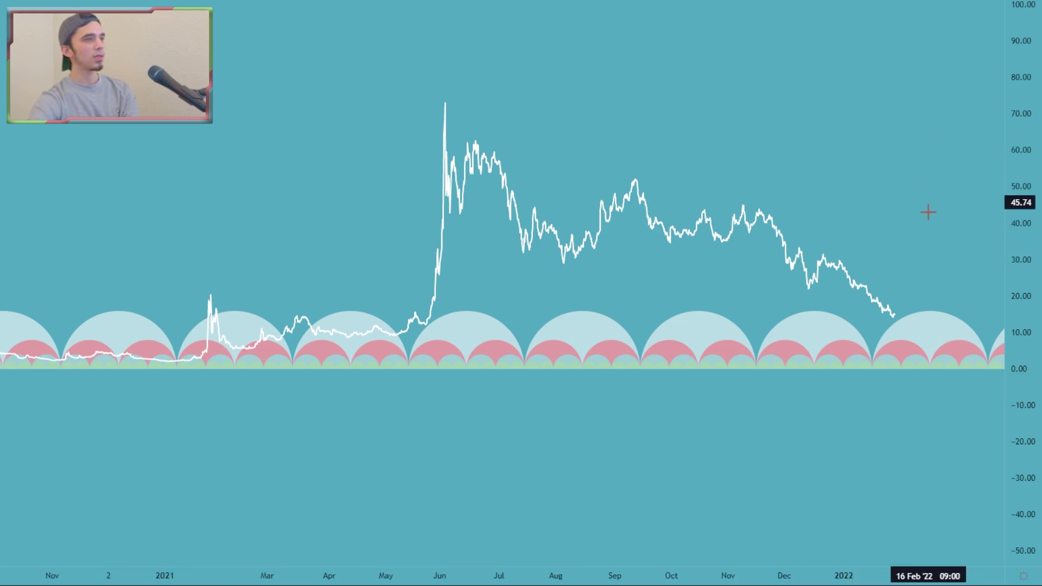
drag(928, 212, 918, 245)
drag(1015, 222, 1015, 245)
drag(924, 276, 927, 280)
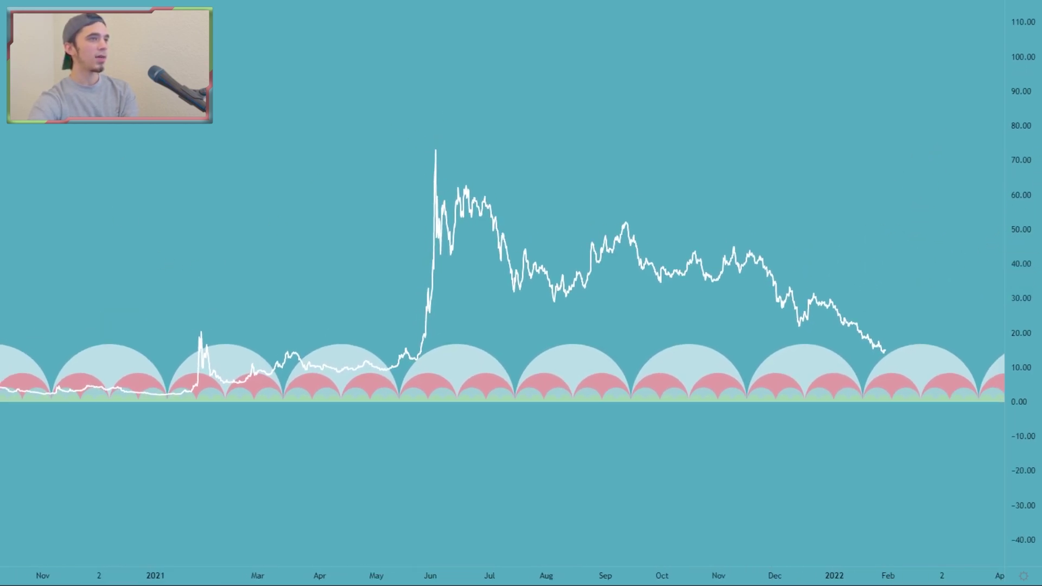
drag(1031, 153, 1026, 190)
drag(899, 269, 892, 251)
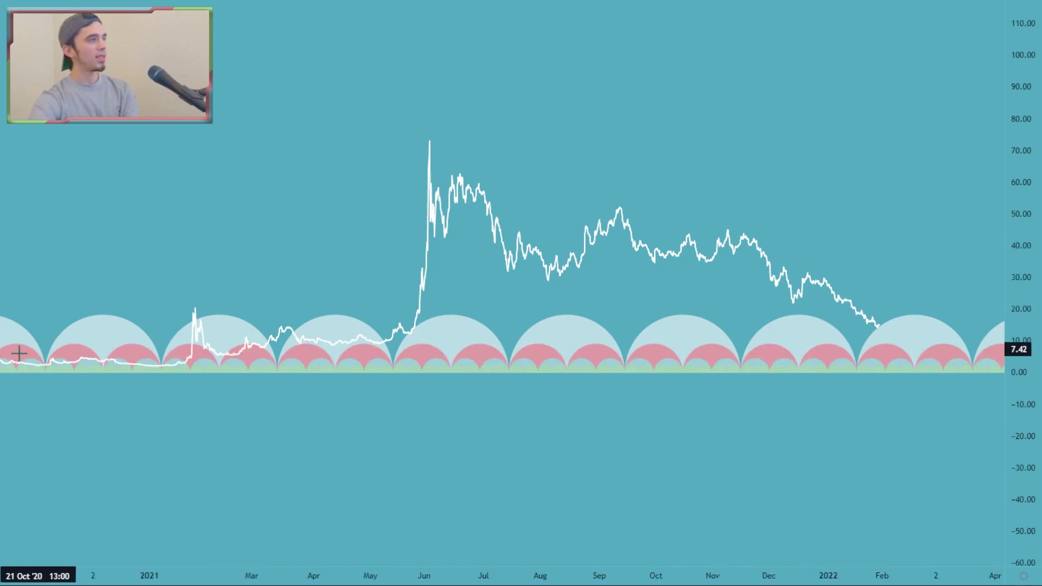
drag(182, 264, 322, 217)
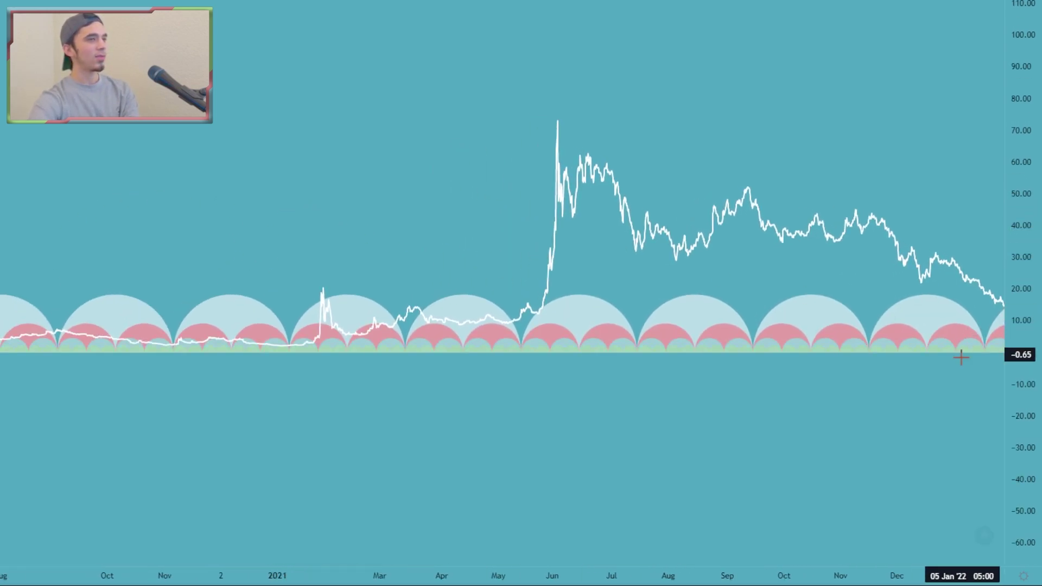
drag(1027, 396, 1026, 318)
drag(891, 302, 791, 316)
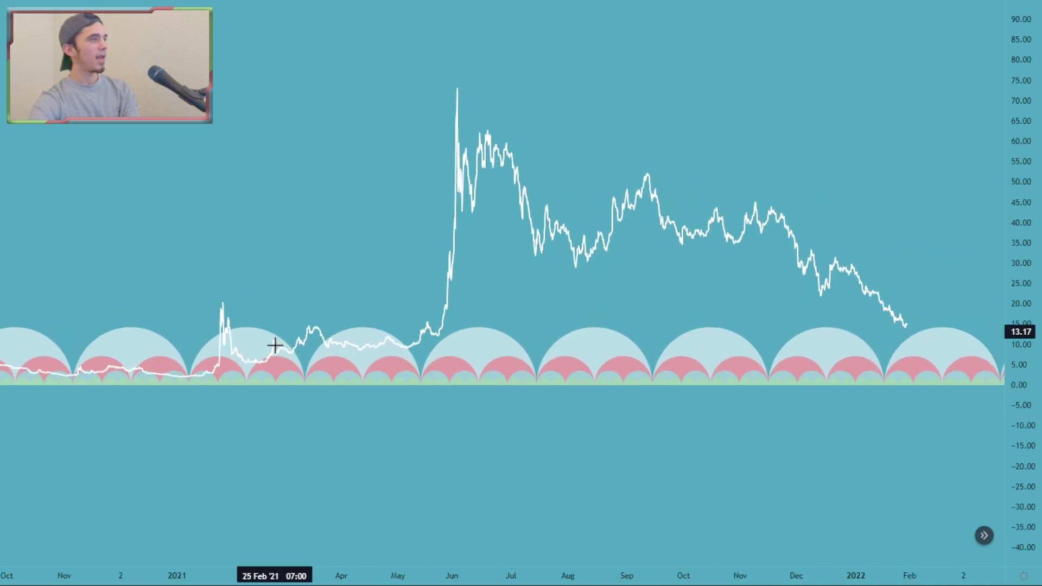
drag(174, 309, 202, 303)
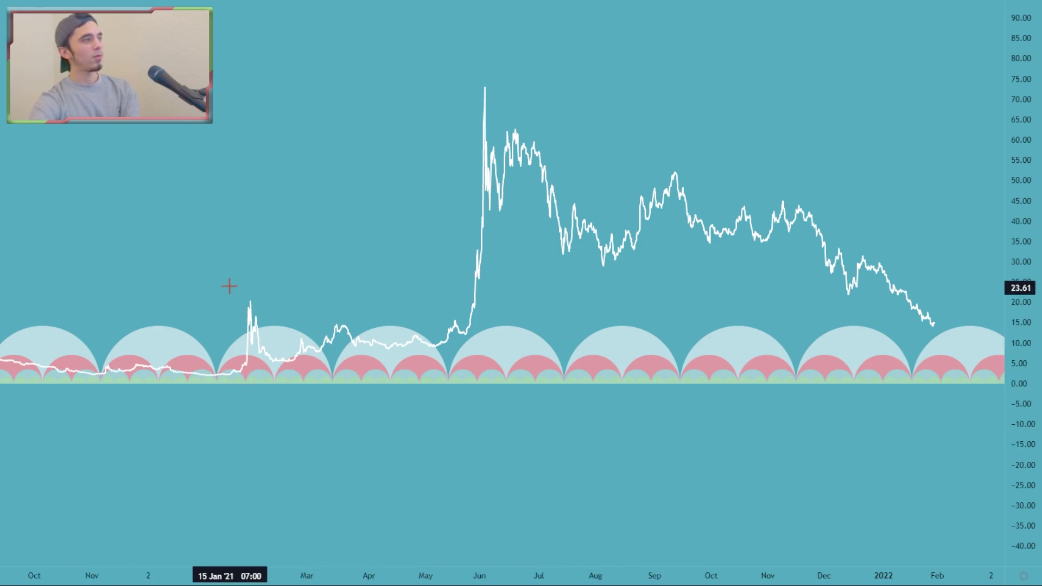
drag(903, 251, 880, 255)
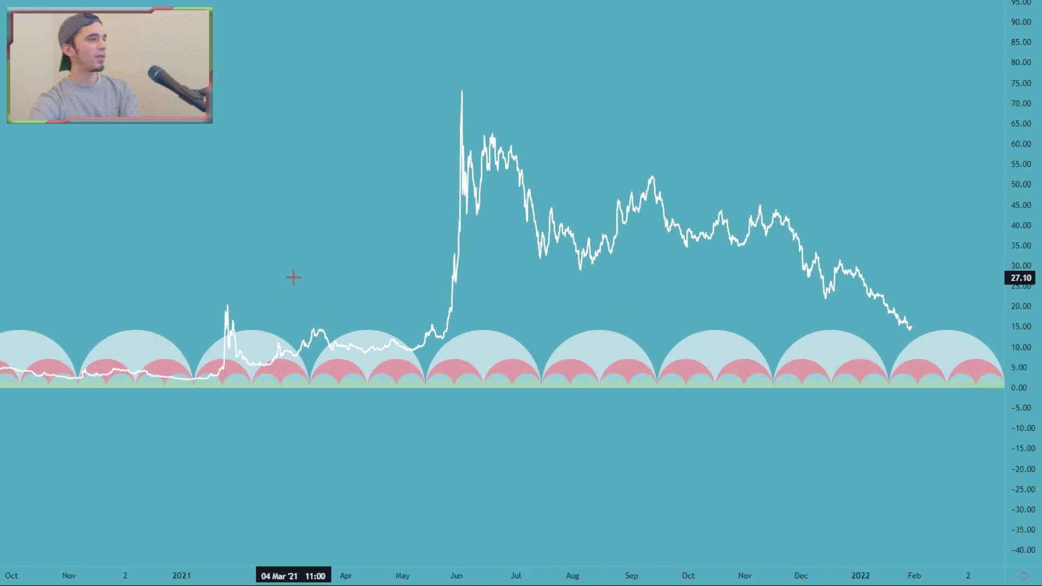
scroll(993, 233, up, 3)
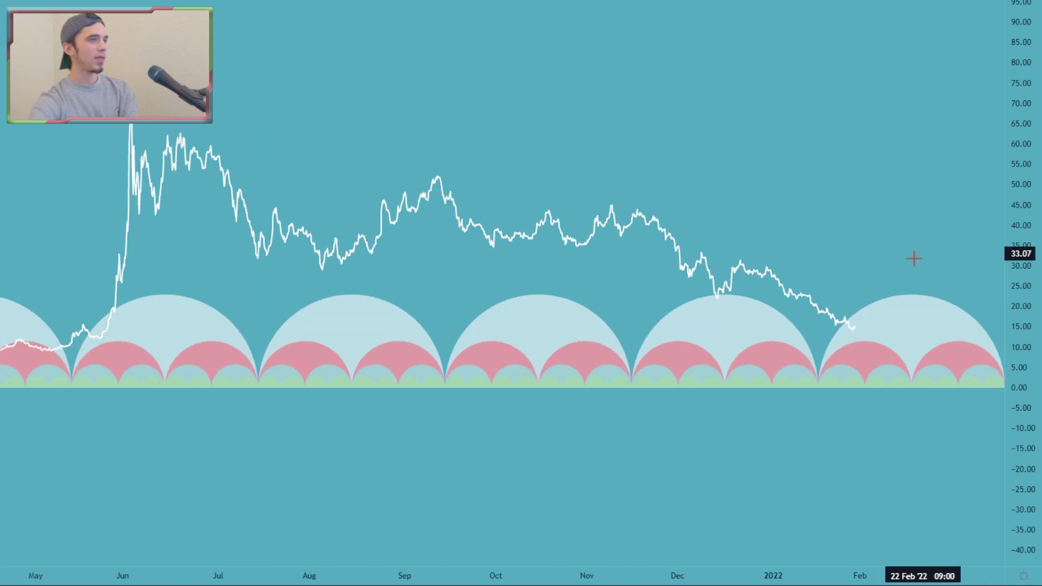
scroll(591, 229, down, 3)
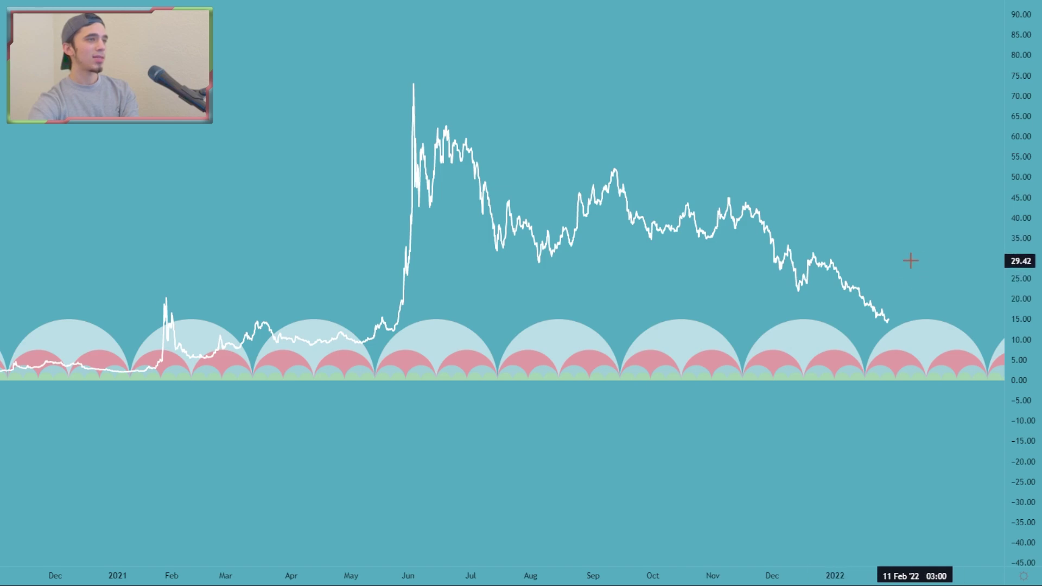
drag(499, 470, 488, 468)
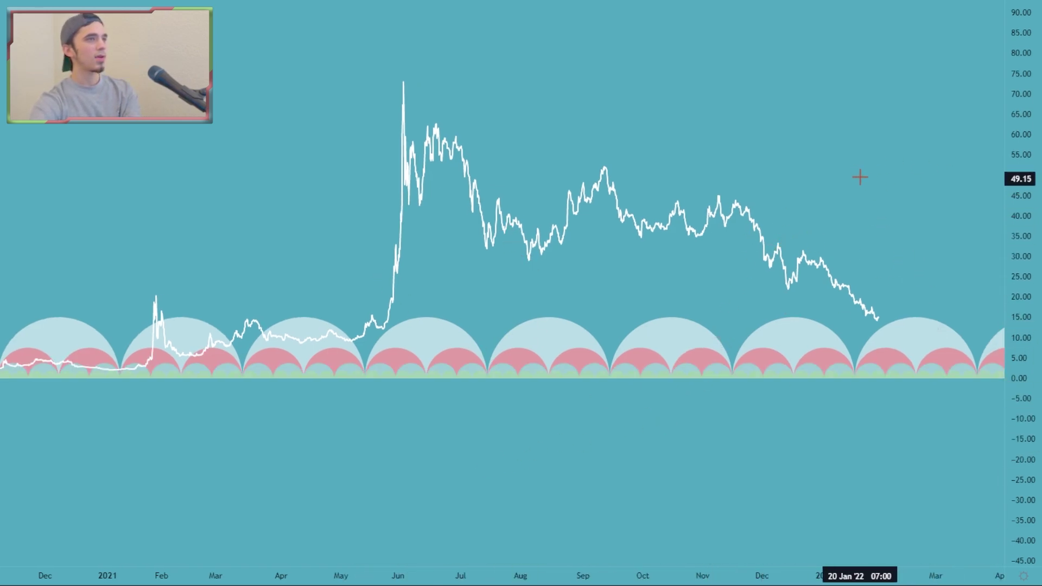
drag(940, 165, 917, 185)
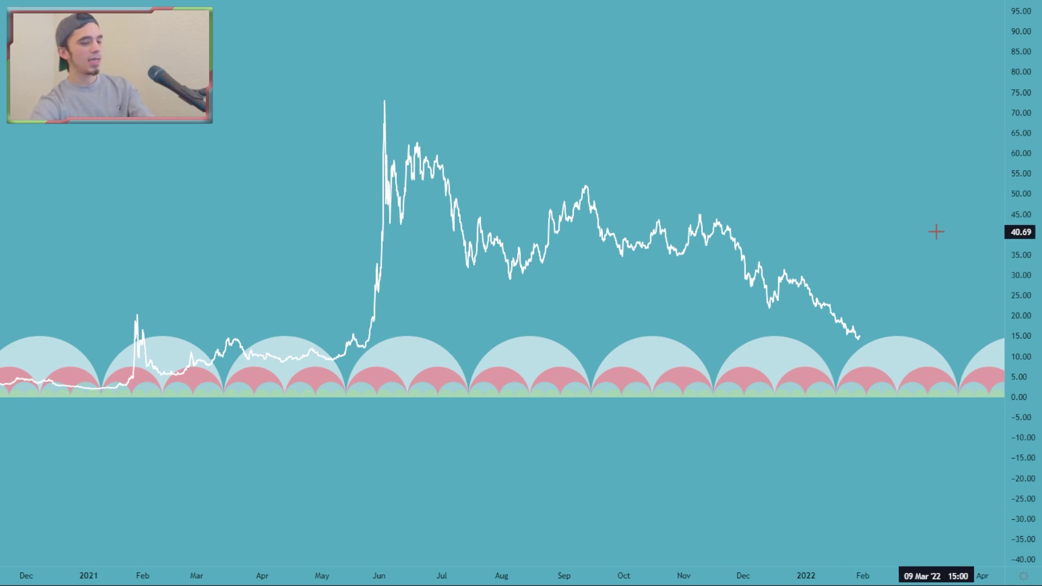